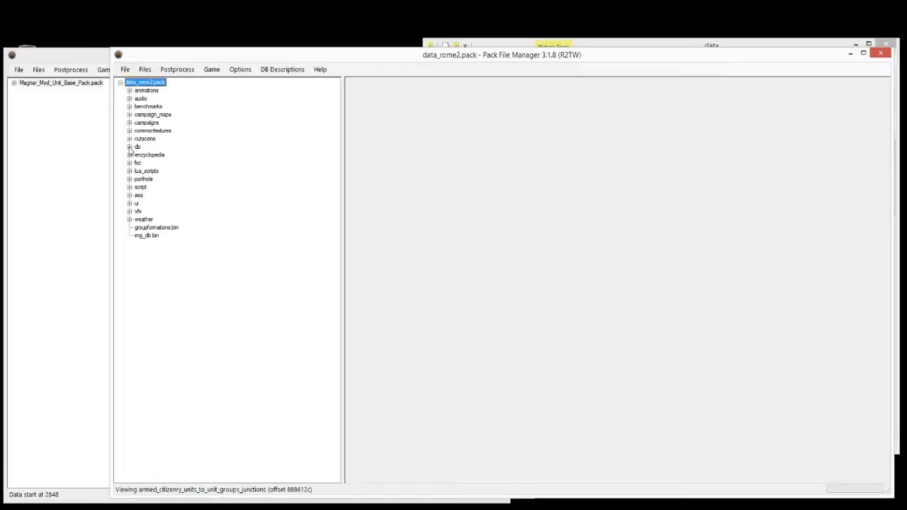
# Step: In data_rome2.pack's db folder, open unit_special_abilities under unit_special_abilities_tables
pyautogui.click(129, 148)
pyautogui.moveTo(336, 106); pyautogui.dragTo(339, 316)
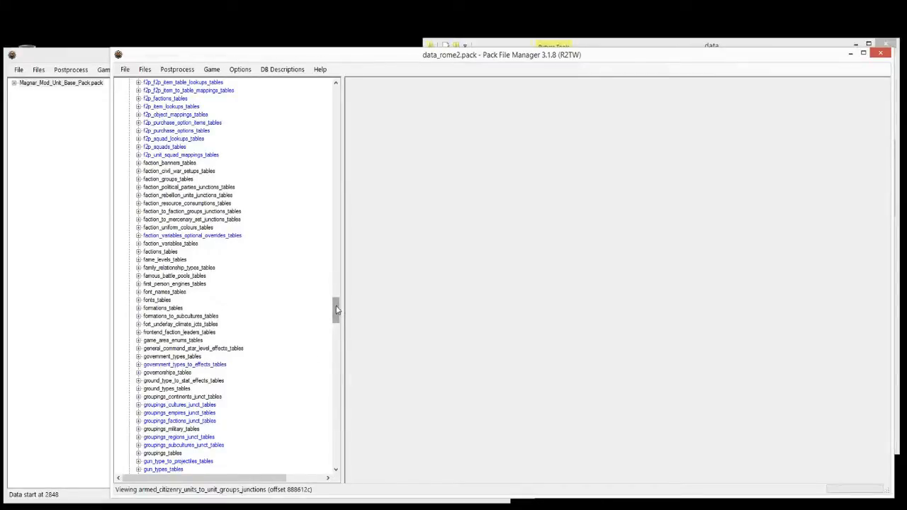
pyautogui.moveTo(339, 313); pyautogui.dragTo(369, 424)
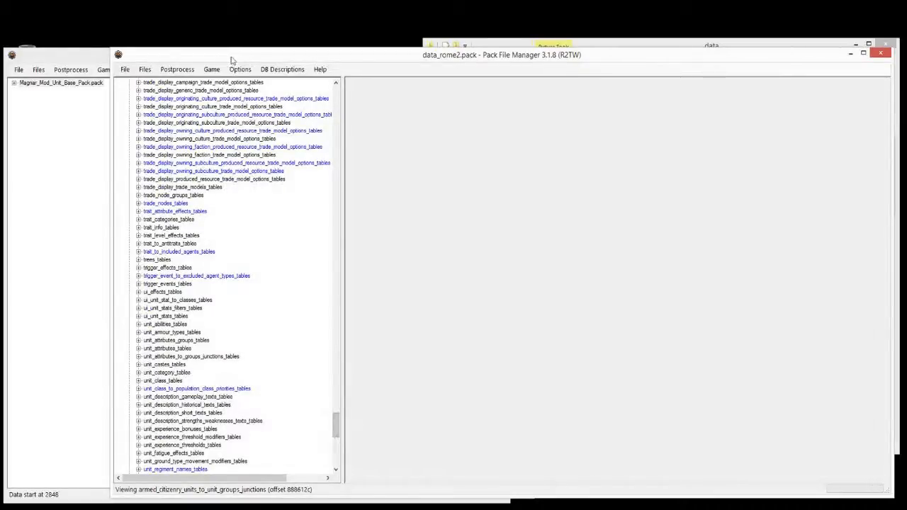
pyautogui.scroll(-2, 279, 254)
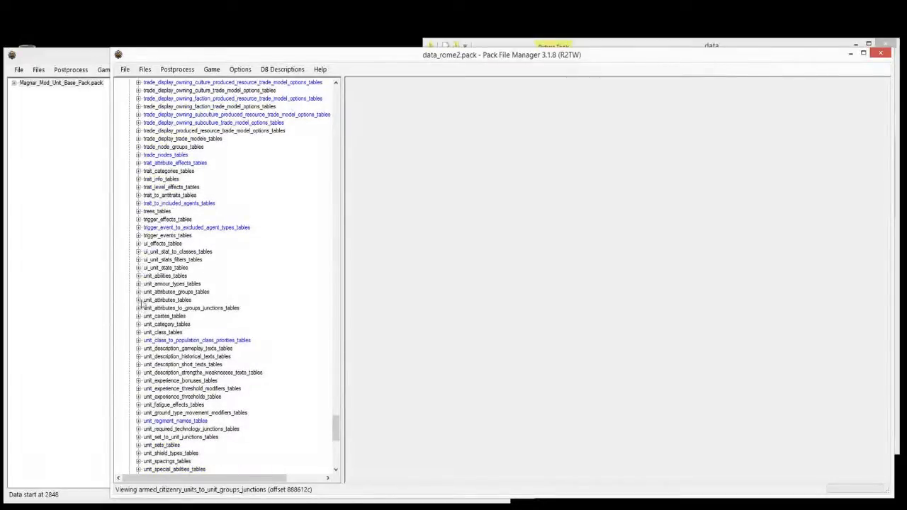
pyautogui.scroll(-2, 145, 382)
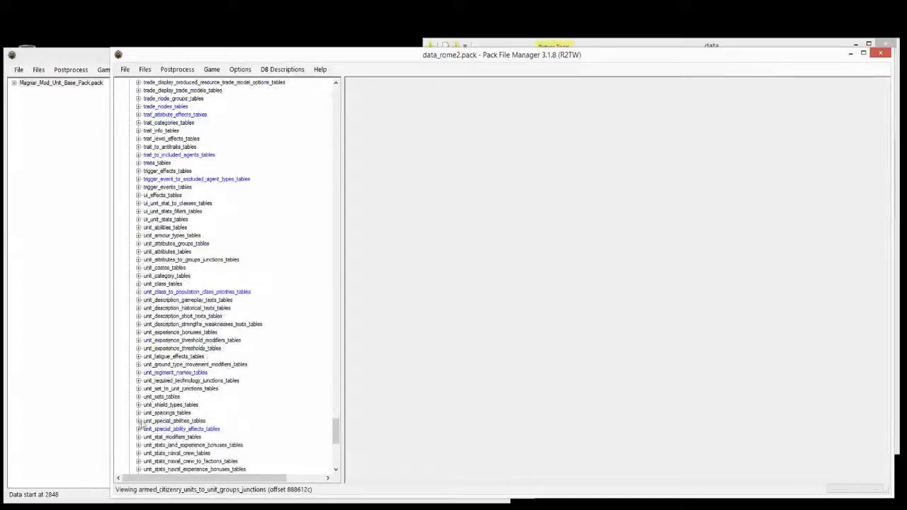
pyautogui.click(138, 421)
pyautogui.click(165, 429)
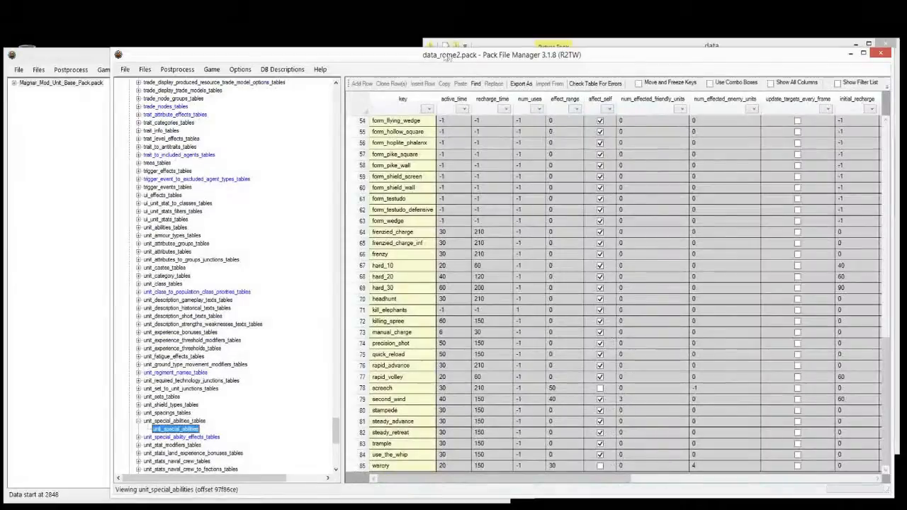
pyautogui.click(557, 213)
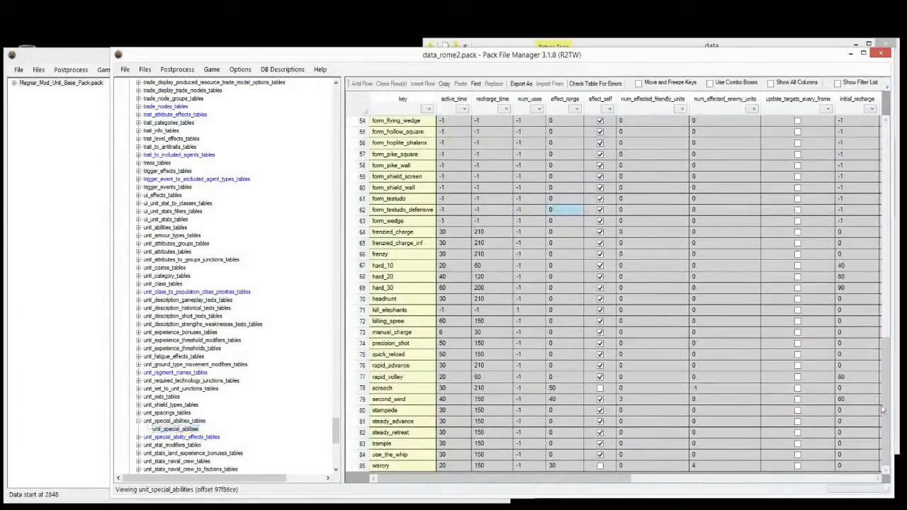
pyautogui.moveTo(885, 439); pyautogui.dragTo(849, 148)
pyautogui.click(447, 255)
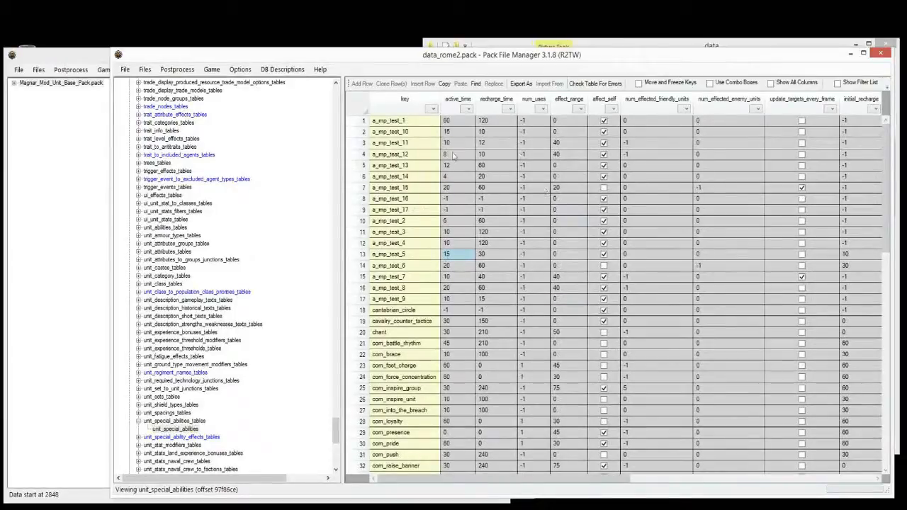
pyautogui.moveTo(362, 122); pyautogui.dragTo(373, 300)
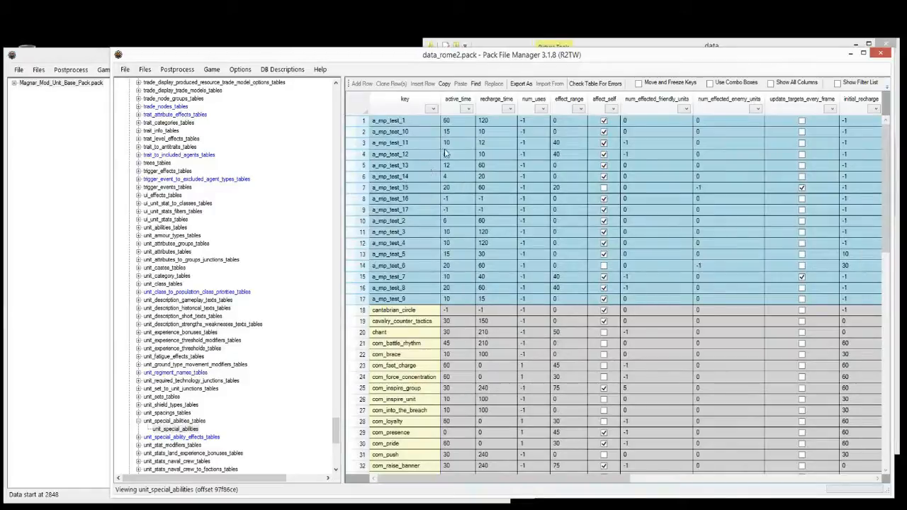
pyautogui.click(422, 134)
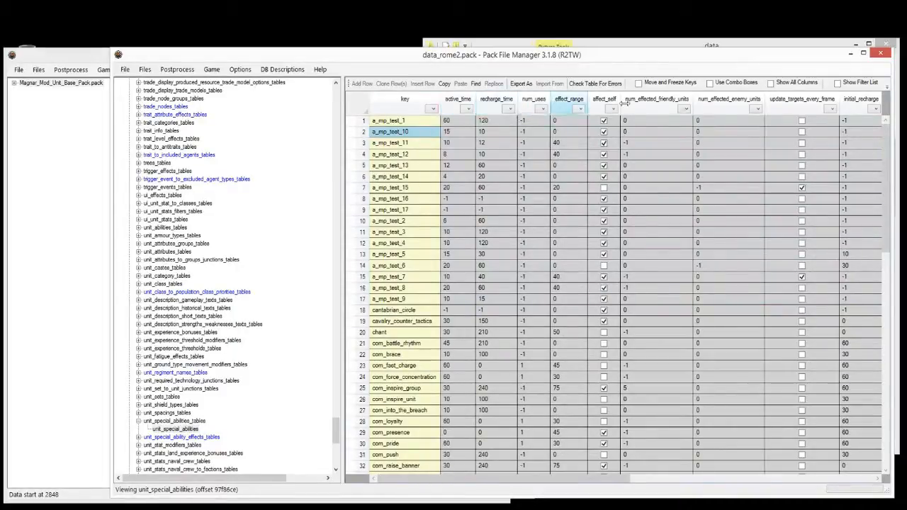
pyautogui.moveTo(474, 481); pyautogui.dragTo(712, 482)
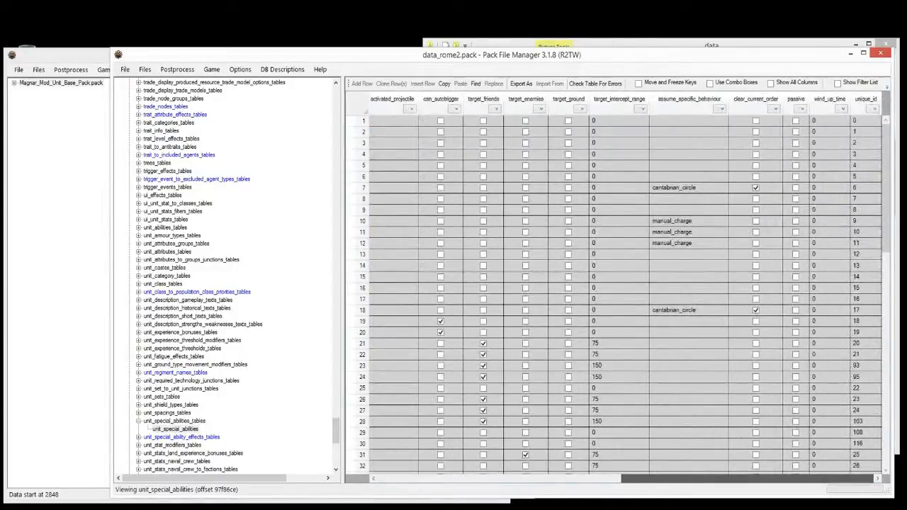
pyautogui.moveTo(681, 481); pyautogui.dragTo(446, 481)
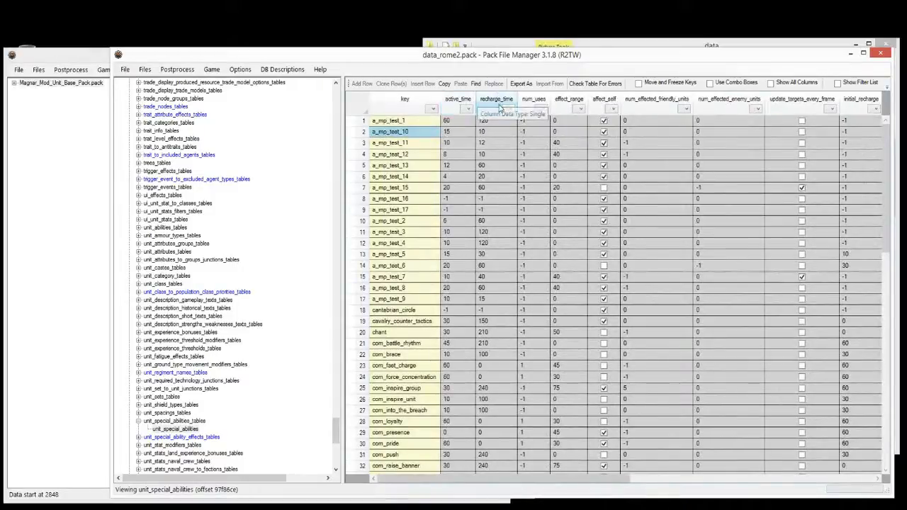
pyautogui.click(545, 107)
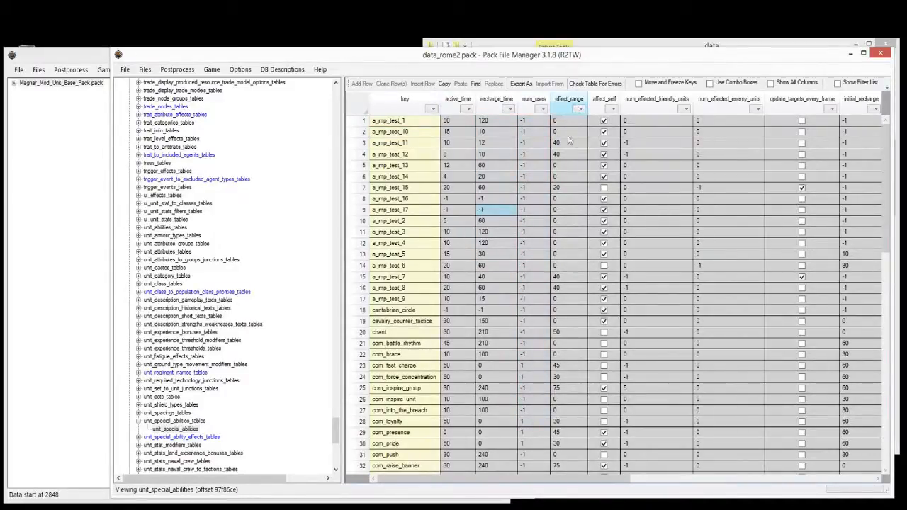
pyautogui.moveTo(566, 168); pyautogui.dragTo(562, 211)
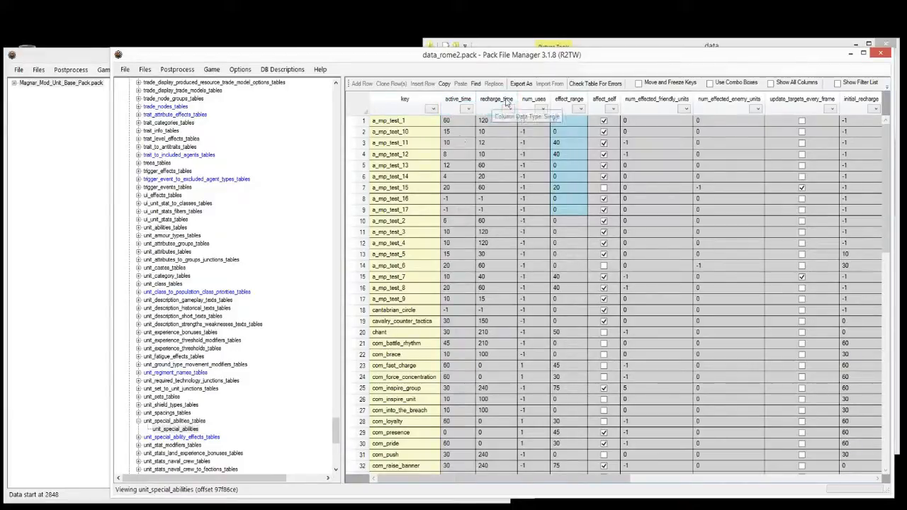
pyautogui.moveTo(484, 480); pyautogui.dragTo(583, 495)
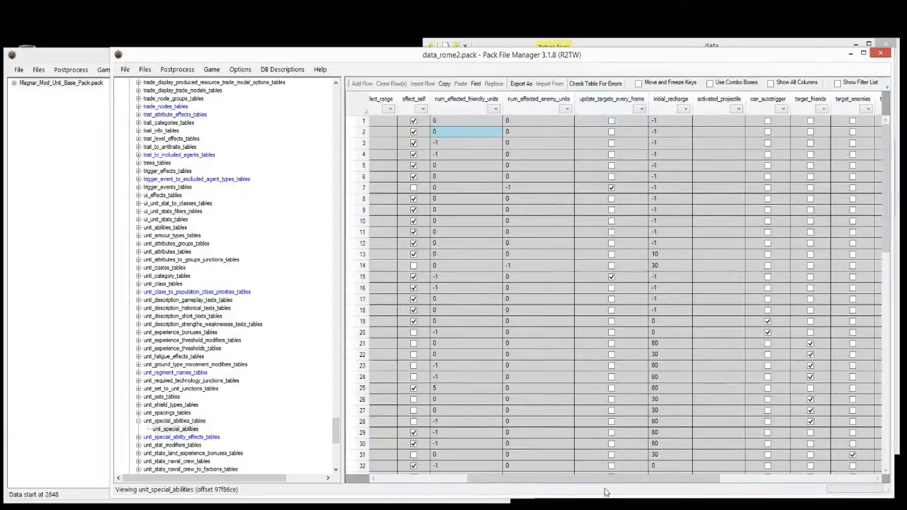
pyautogui.moveTo(611, 480); pyautogui.dragTo(718, 485)
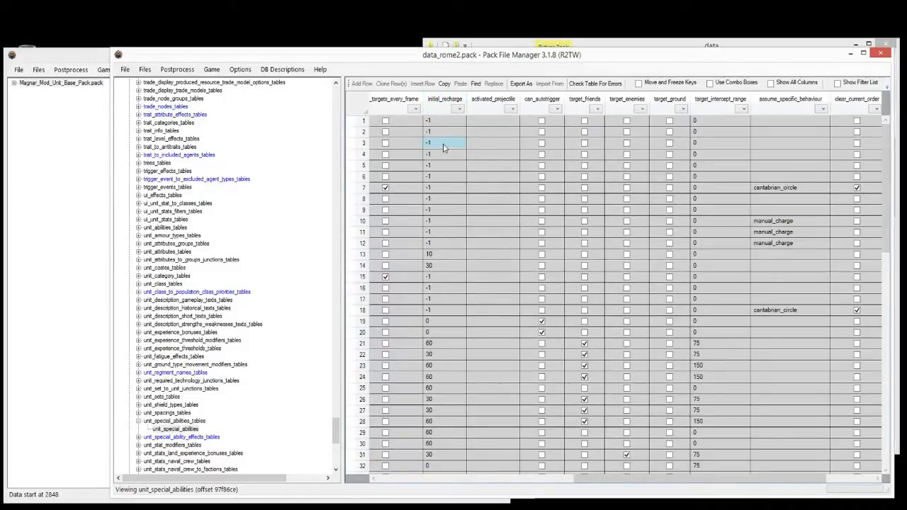
pyautogui.click(434, 267)
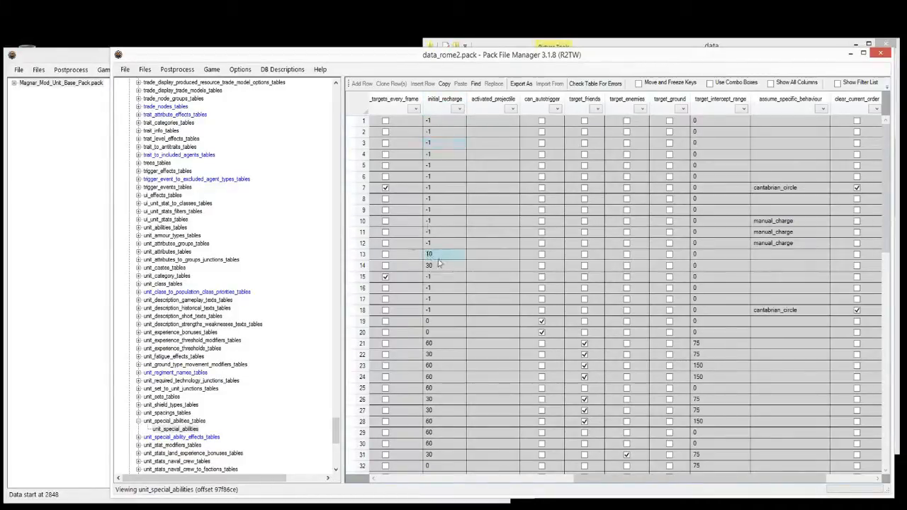
pyautogui.click(443, 210)
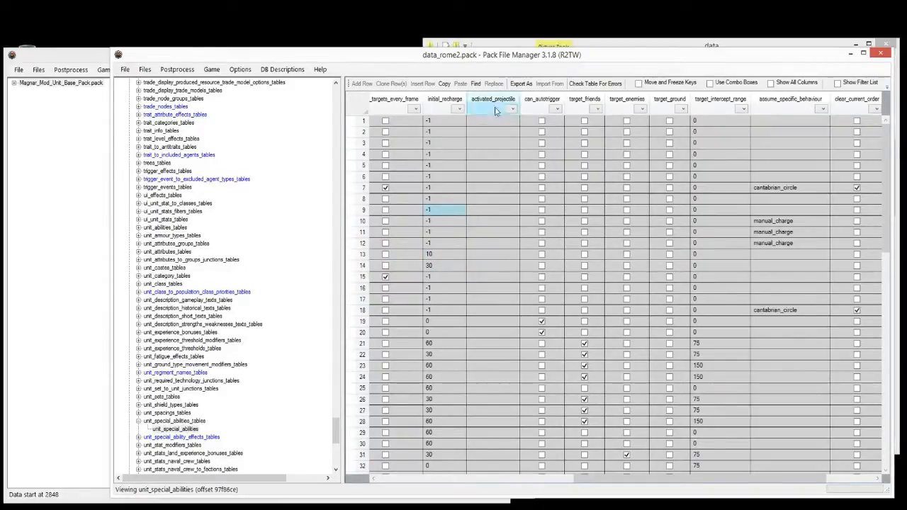
pyautogui.click(487, 134)
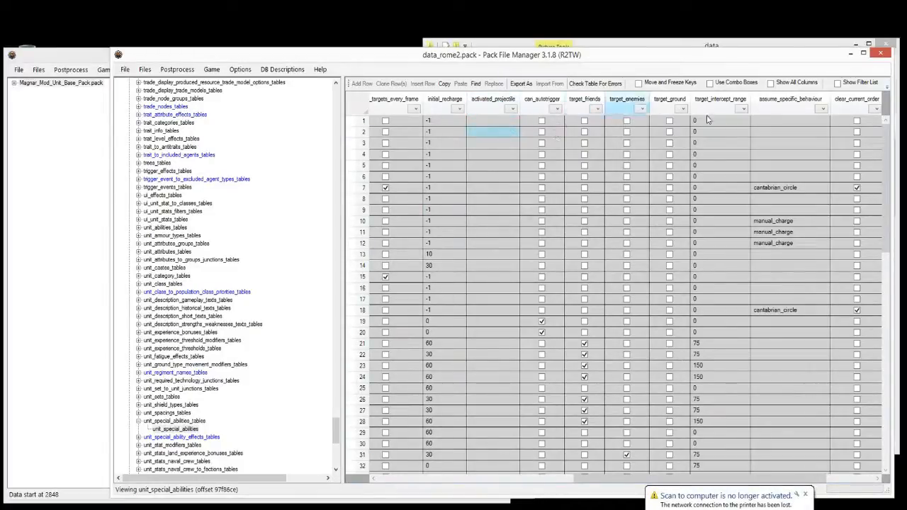
pyautogui.moveTo(795, 482); pyautogui.dragTo(879, 483)
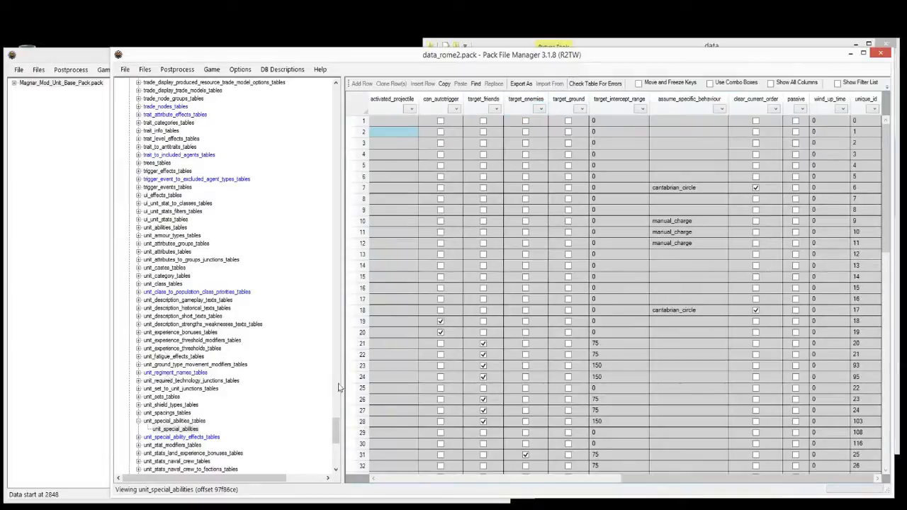
pyautogui.moveTo(338, 436); pyautogui.dragTo(337, 442)
pyautogui.click(193, 364)
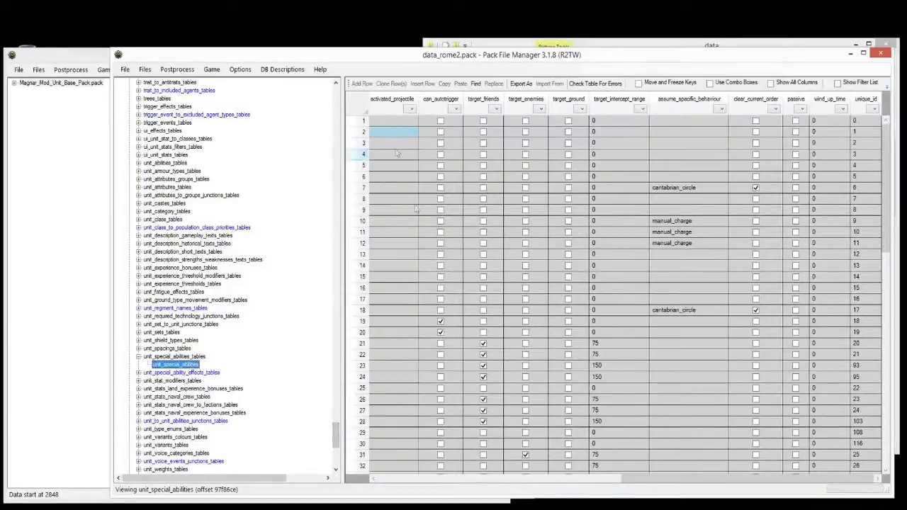
pyautogui.click(467, 266)
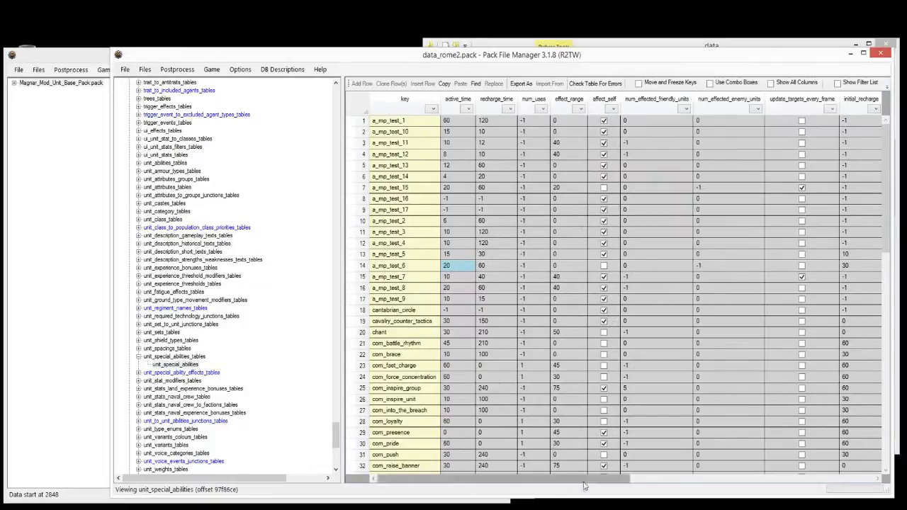
pyautogui.click(220, 336)
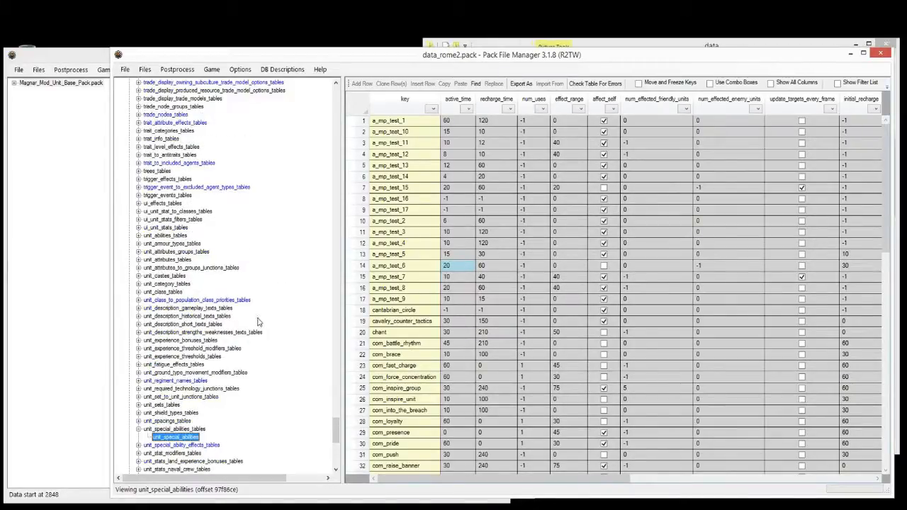
pyautogui.scroll(15, 257, 320)
pyautogui.scroll(12, 254, 310)
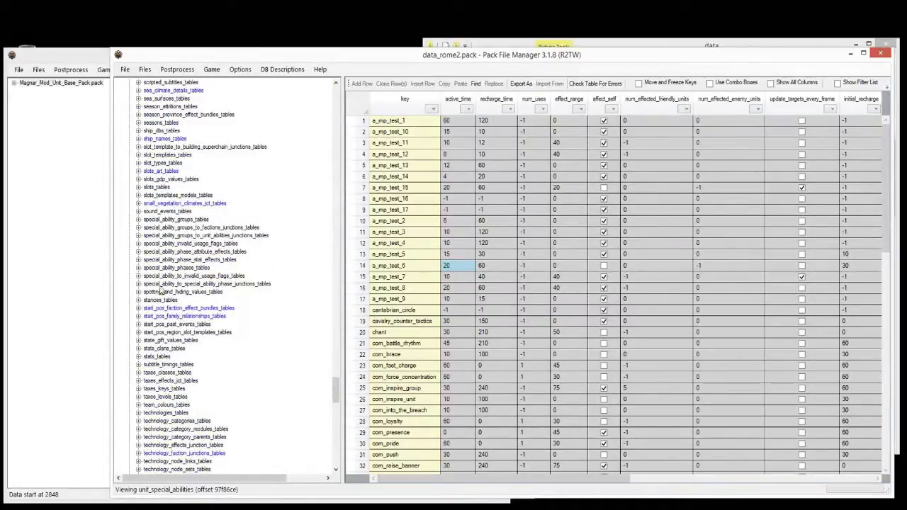
# Step: Open the special_ability_groups table under its tables entry in the tree
pyautogui.click(163, 285)
pyautogui.click(167, 275)
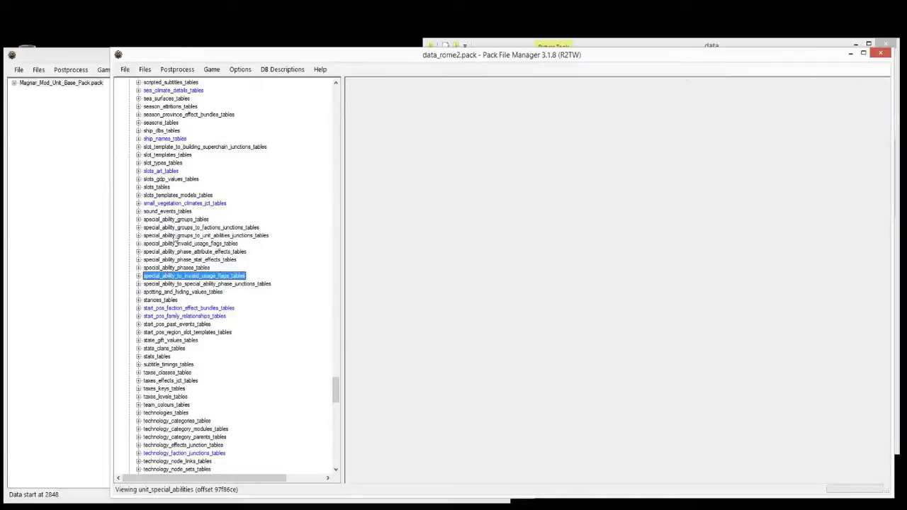
pyautogui.click(175, 220)
pyautogui.click(138, 220)
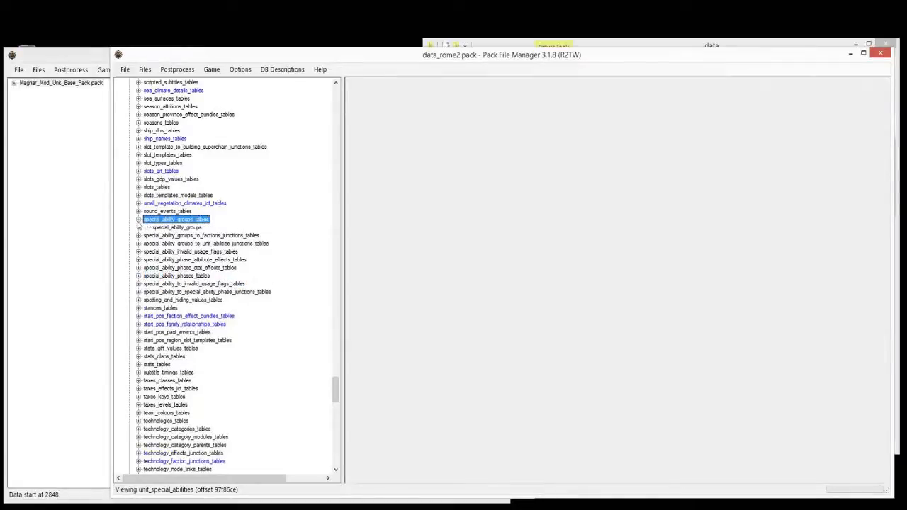
pyautogui.click(171, 227)
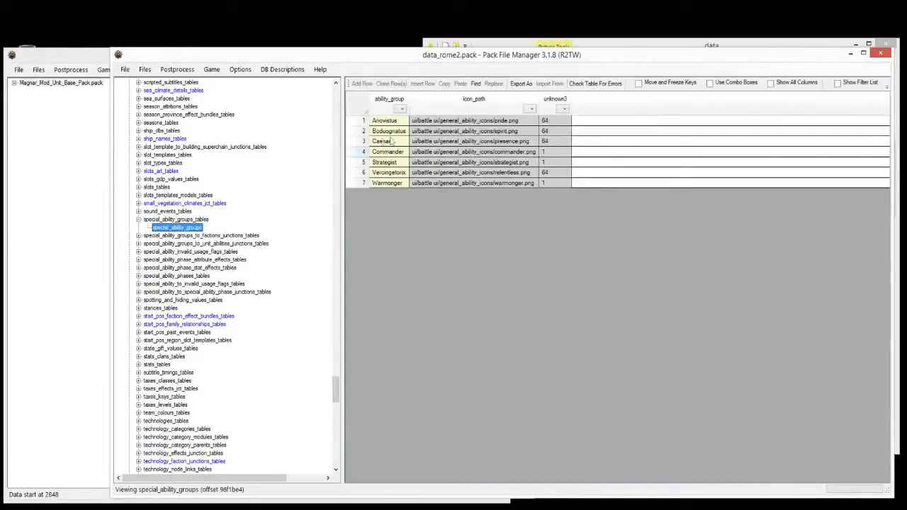
# Step: Inspect the ability group cells such as Commander, Strategist, Vercingetorix and Caesar
pyautogui.moveTo(394, 122); pyautogui.dragTo(392, 185)
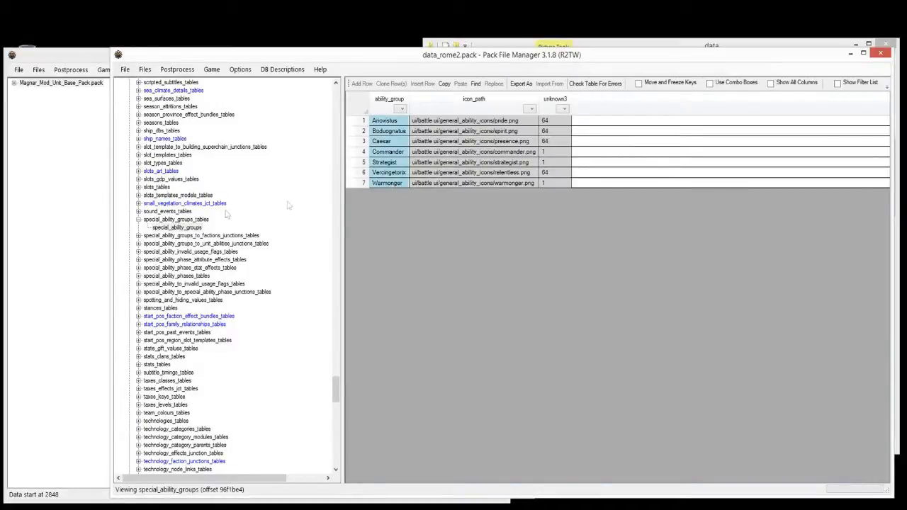
pyautogui.click(139, 236)
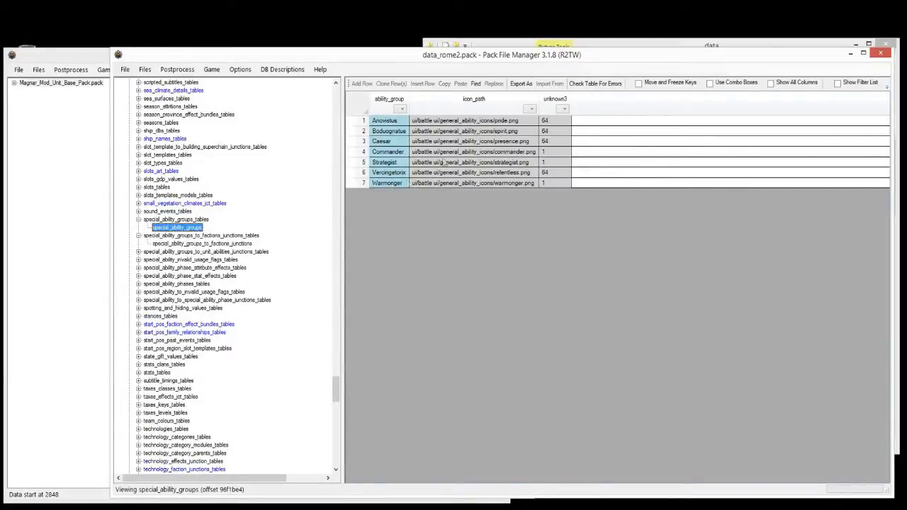
pyautogui.click(391, 176)
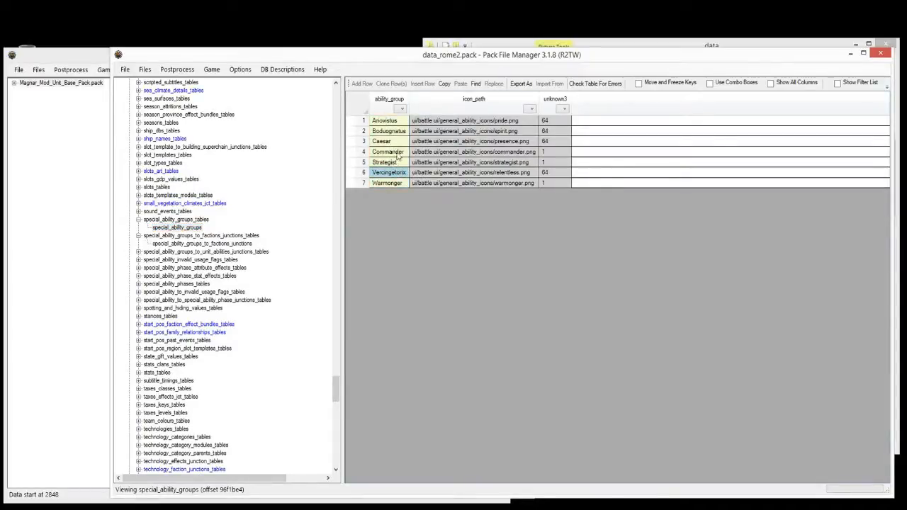
pyautogui.click(397, 154)
pyautogui.click(393, 164)
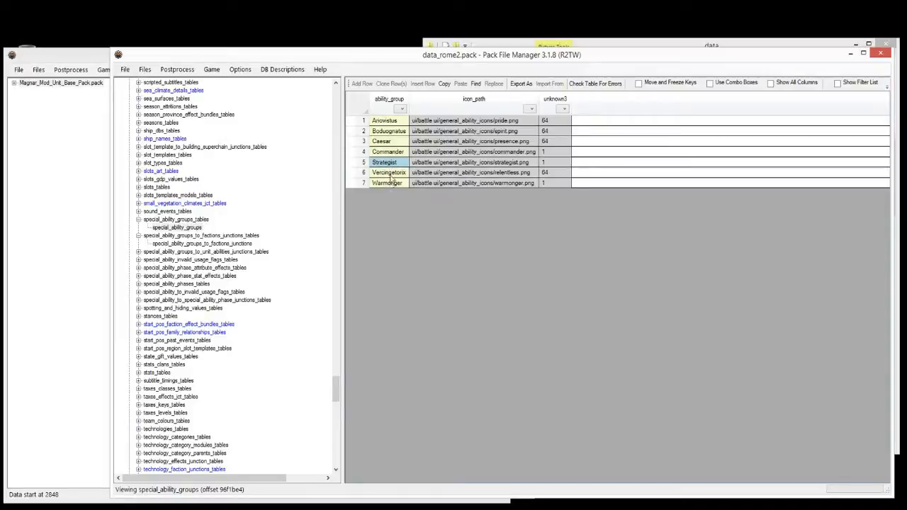
pyautogui.click(389, 174)
pyautogui.click(394, 143)
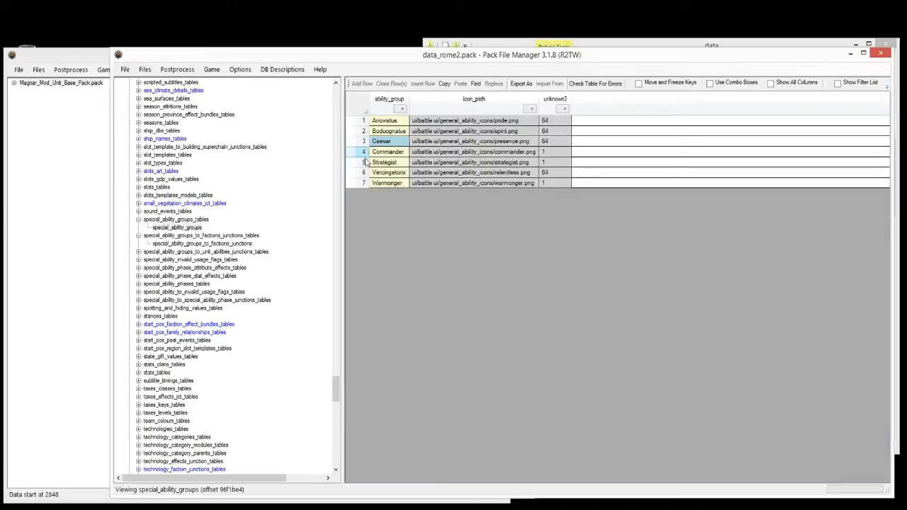
# Step: Open the special_ability_groups_to_factions_junctions table and check its rom_rome rows
pyautogui.click(192, 243)
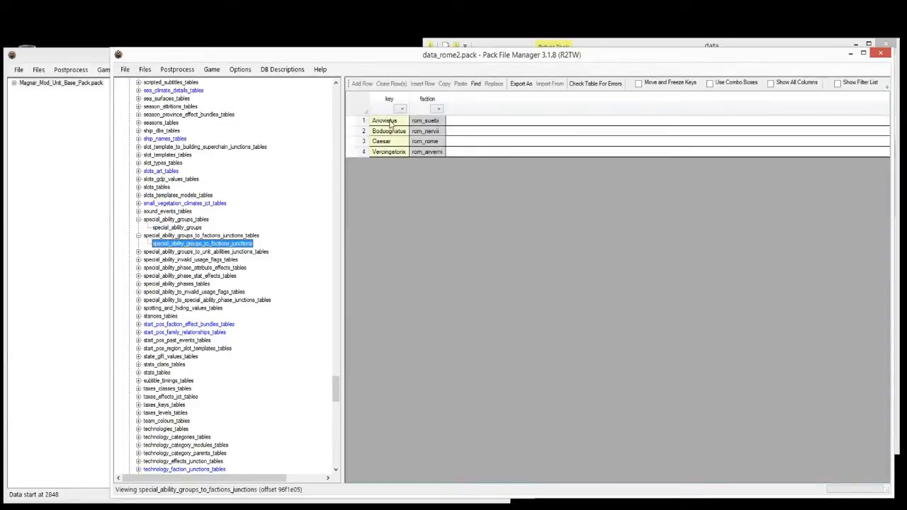
pyautogui.moveTo(391, 123); pyautogui.dragTo(419, 157)
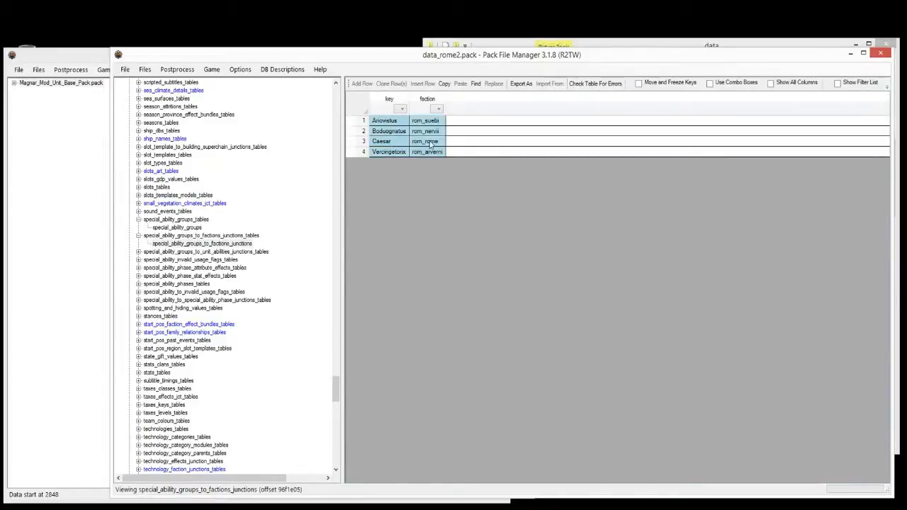
pyautogui.click(427, 141)
# Step: Open special_ability_groups_to_unit_abilities_junctions and select all fourteen group-to-ability links
pyautogui.click(234, 214)
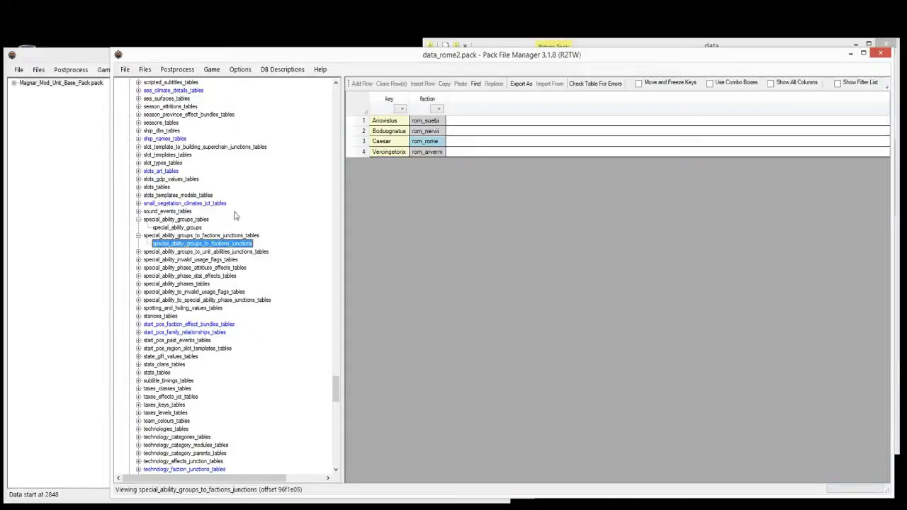
pyautogui.click(138, 251)
pyautogui.click(190, 260)
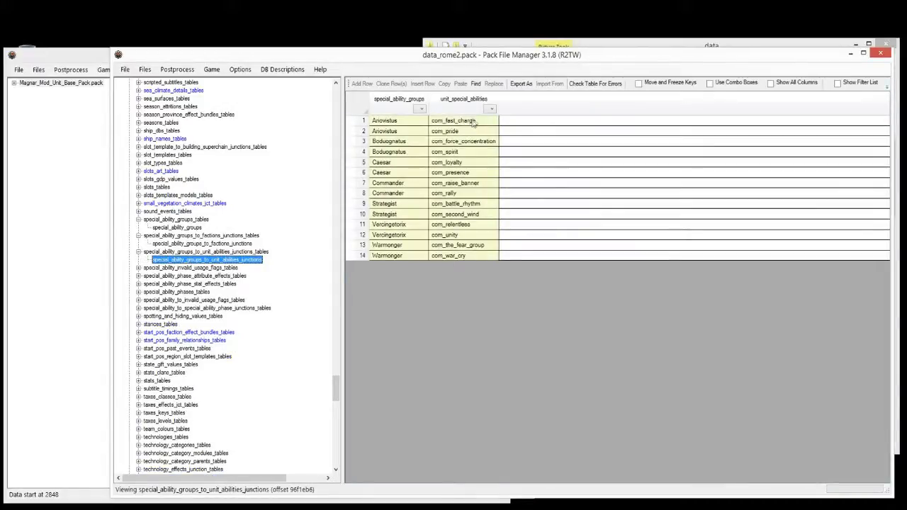
pyautogui.moveTo(474, 122); pyautogui.dragTo(374, 259)
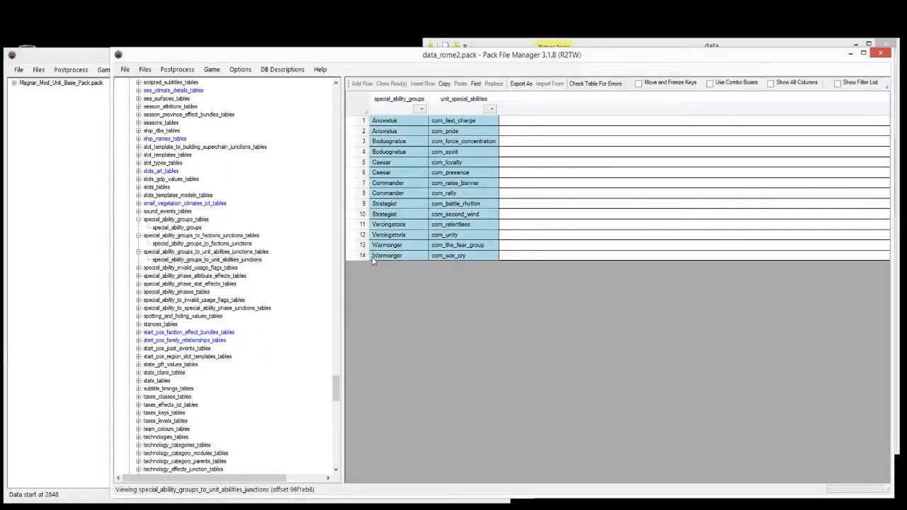
# Step: Inspect the Vercingetorix, Warmonger, com_relentless and Strategist junction entries
pyautogui.click(401, 240)
pyautogui.moveTo(406, 246); pyautogui.dragTo(439, 251)
pyautogui.click(473, 227)
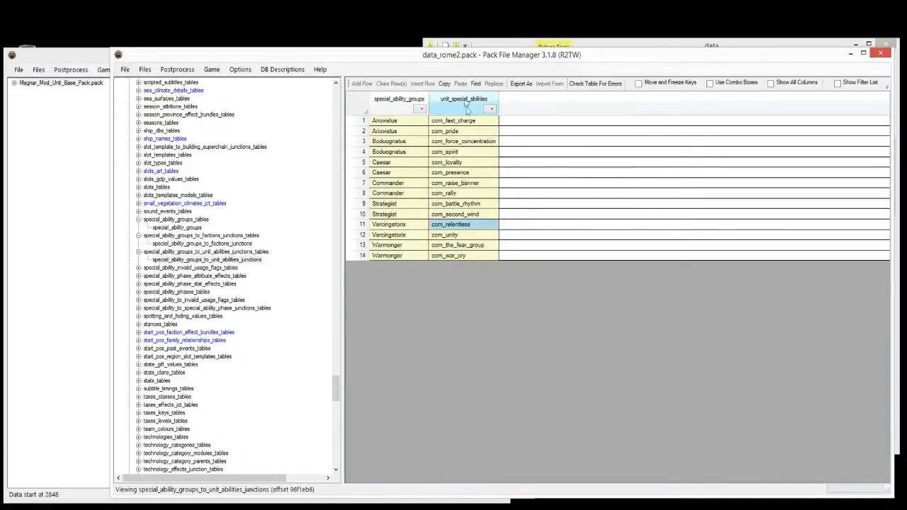
pyautogui.click(395, 205)
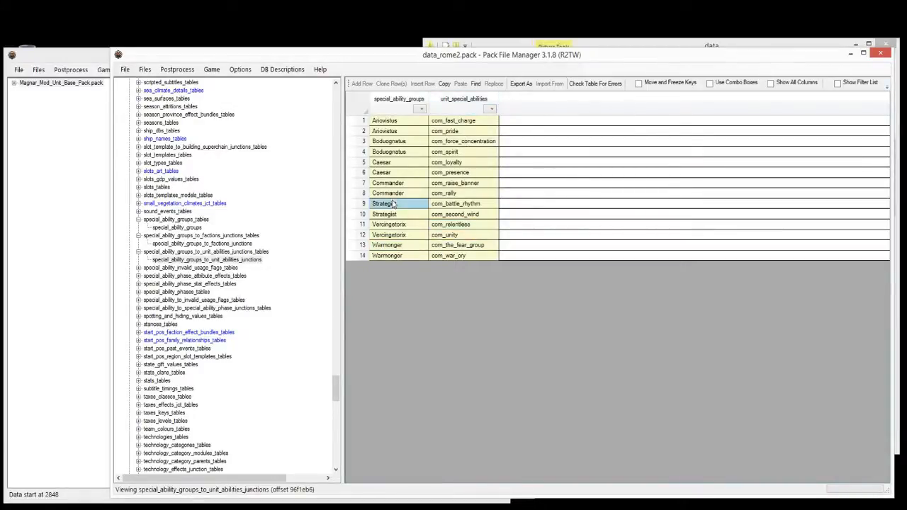
pyautogui.click(138, 268)
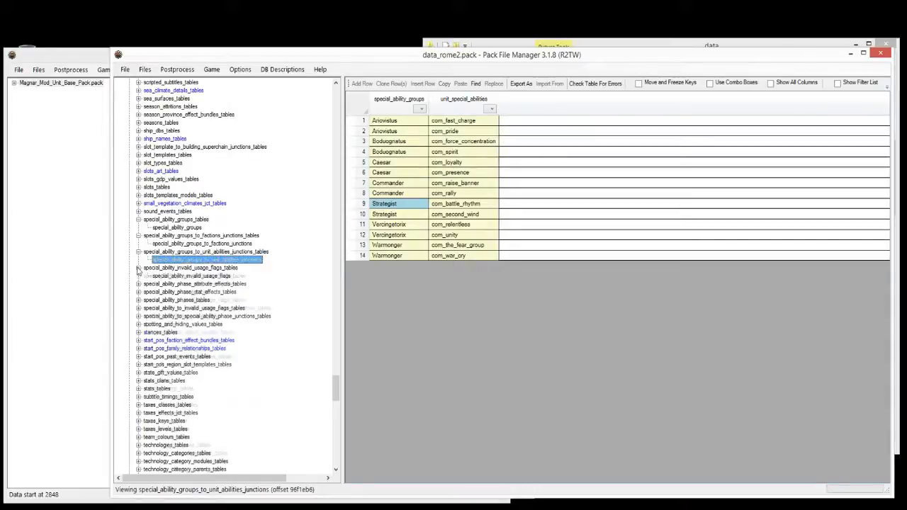
# Step: Open the special_ability_invalid_usage_flags table and look over its flag keys
pyautogui.click(202, 276)
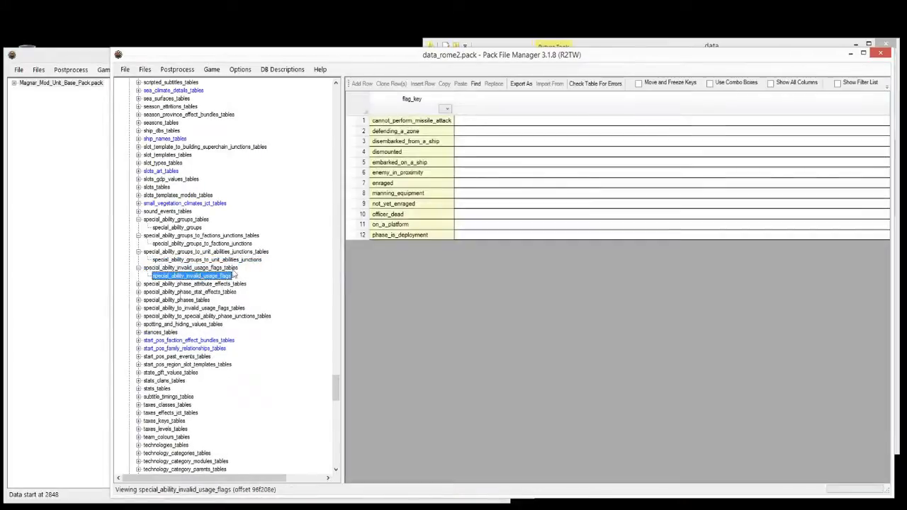
pyautogui.click(402, 152)
pyautogui.moveTo(404, 121); pyautogui.dragTo(389, 244)
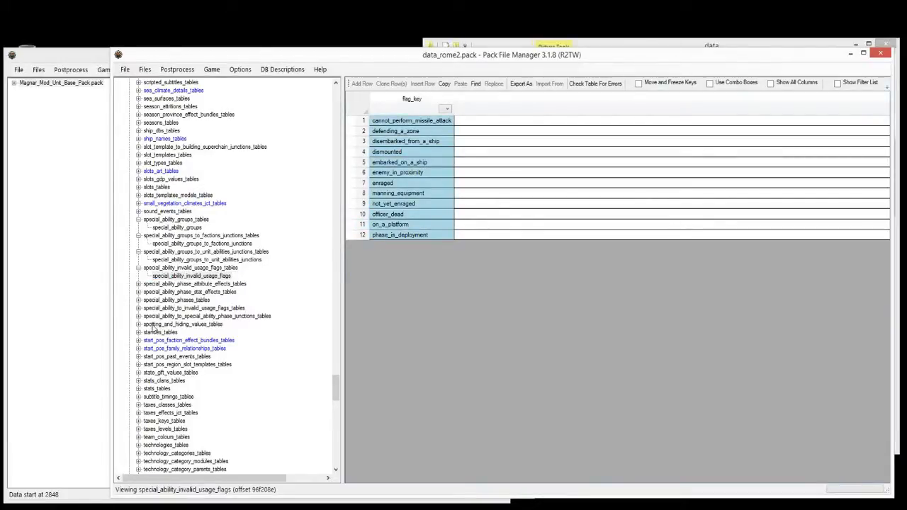
pyautogui.click(139, 308)
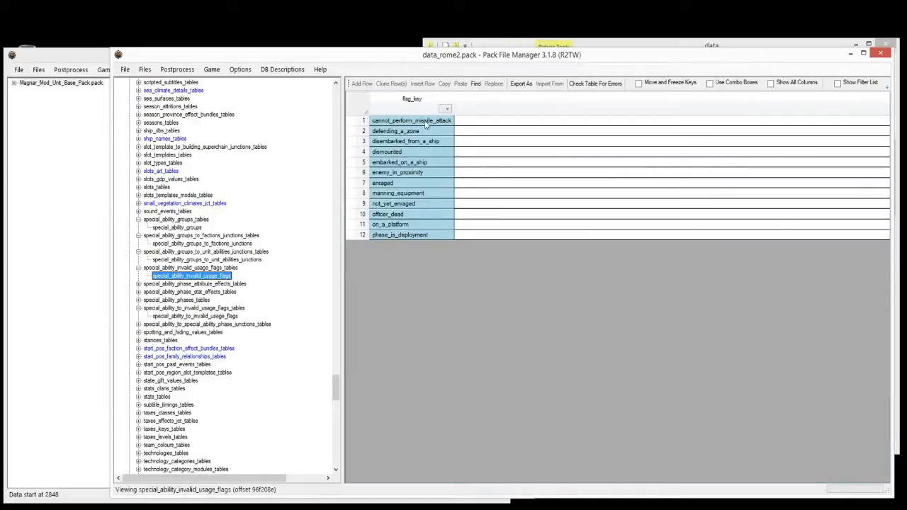
pyautogui.click(417, 174)
pyautogui.moveTo(417, 125); pyautogui.dragTo(419, 229)
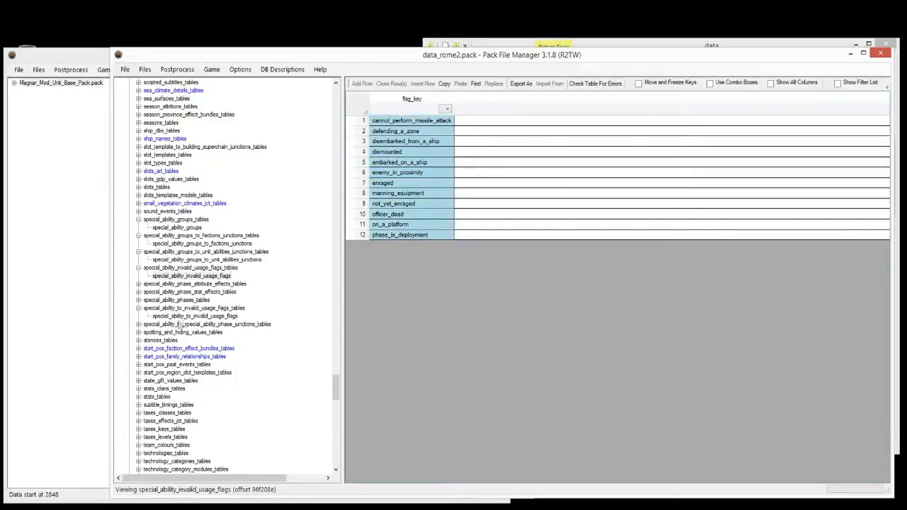
# Step: Open special_ability_to_invalid_usage_flags and inspect the com_brace and officer_dead rows
pyautogui.click(182, 319)
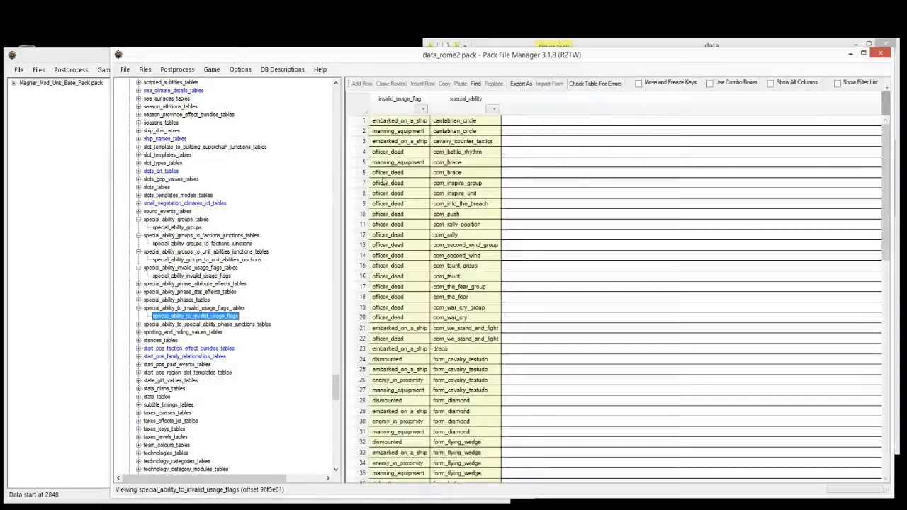
pyautogui.click(403, 166)
pyautogui.click(444, 172)
pyautogui.click(444, 172)
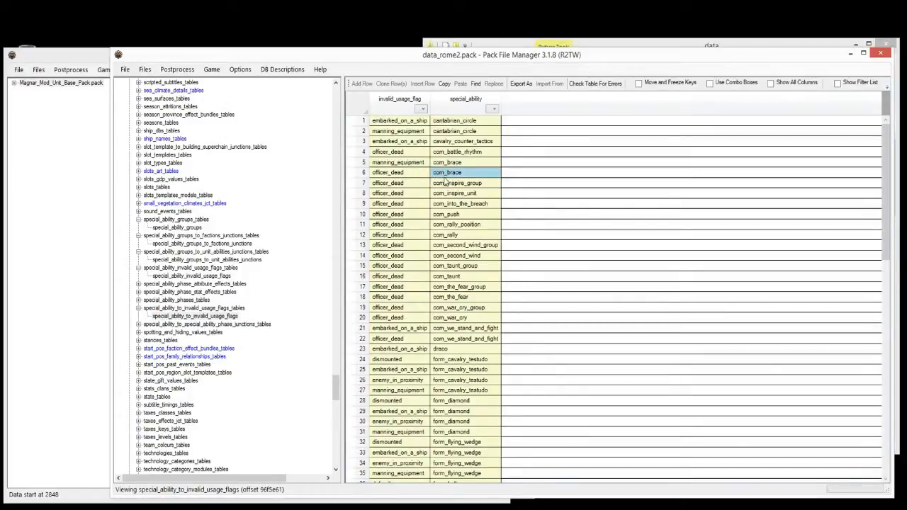
pyautogui.click(387, 179)
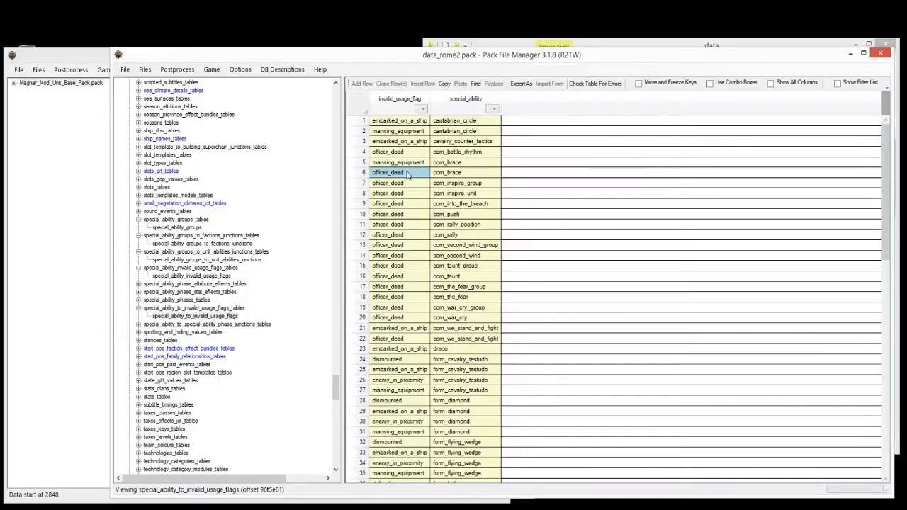
pyautogui.click(448, 173)
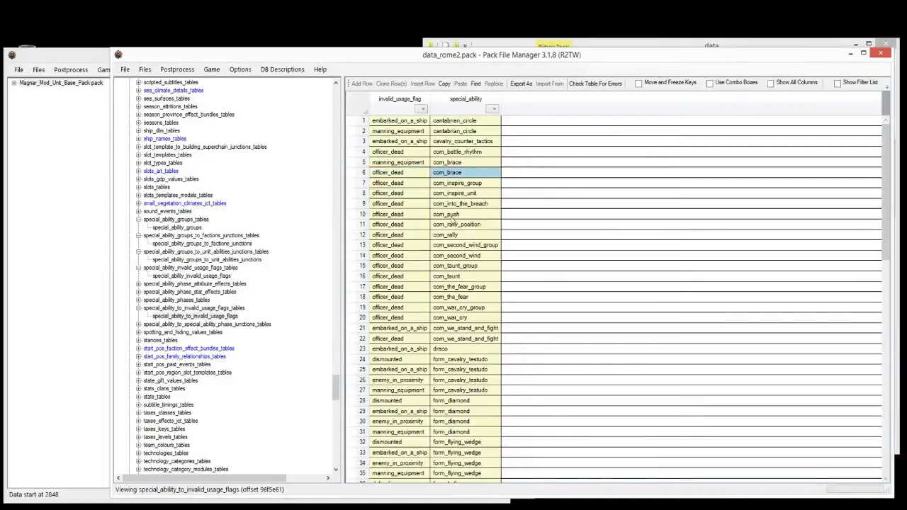
pyautogui.moveTo(458, 320); pyautogui.dragTo(454, 175)
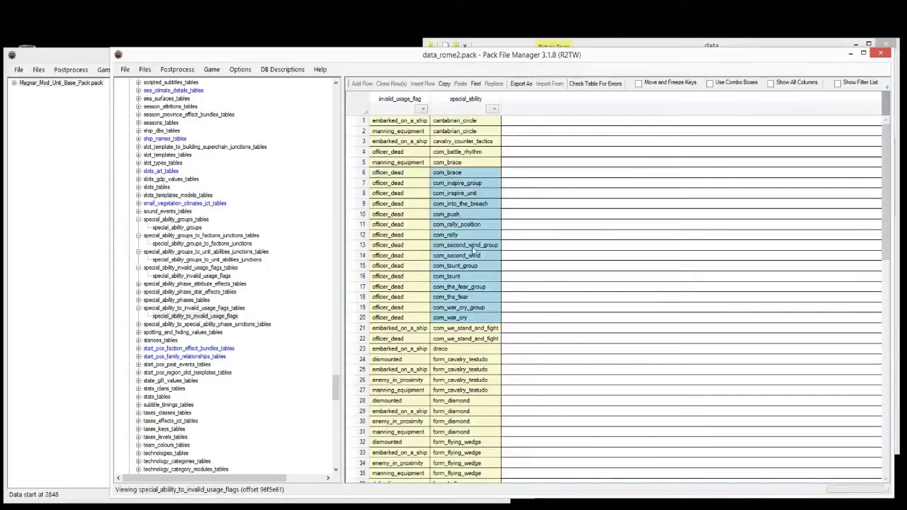
# Step: Check rows 39 and 47, then return to the special_ability_invalid_usage_flags table
pyautogui.scroll(-10, 461, 298)
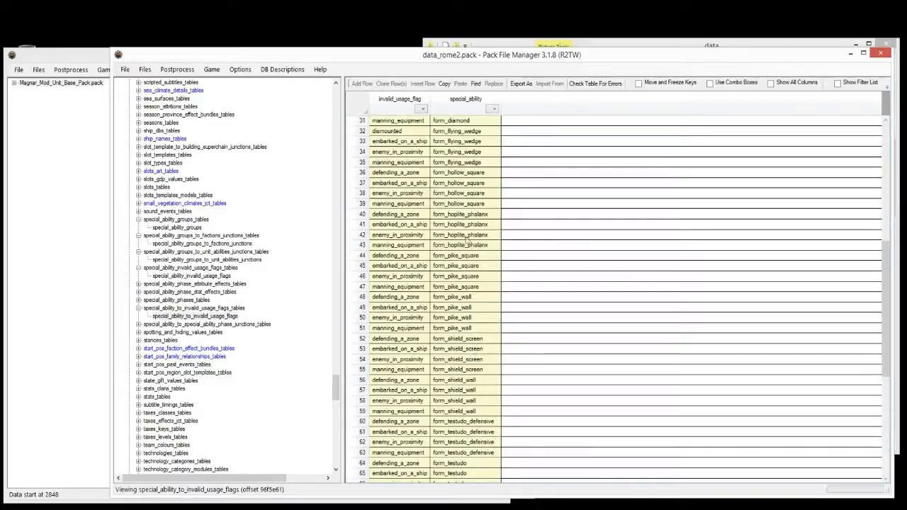
pyautogui.click(458, 204)
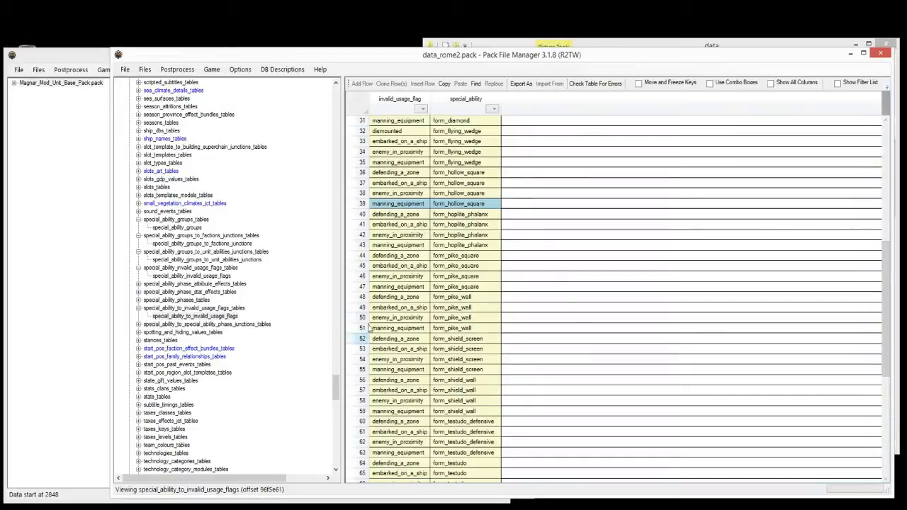
pyautogui.click(418, 287)
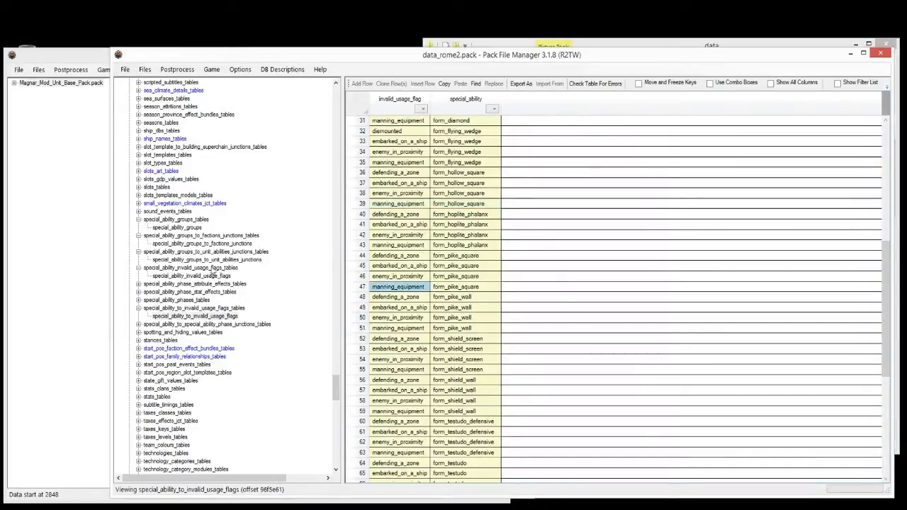
pyautogui.click(197, 275)
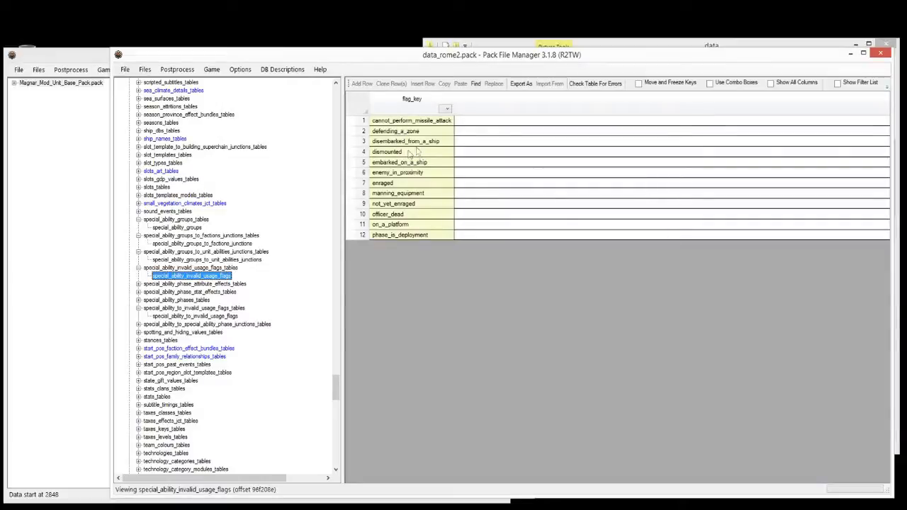
# Step: Expand special_ability_phases_tables and load its special_ability_phases table
pyautogui.click(408, 154)
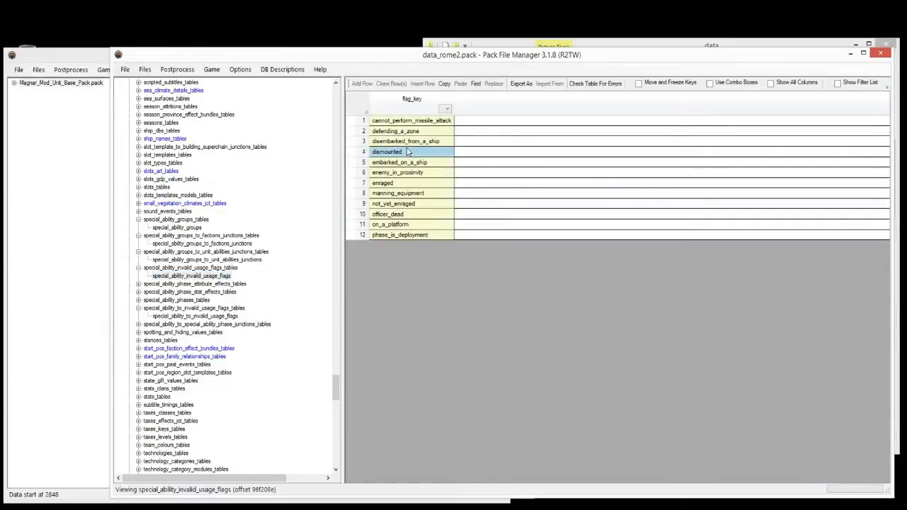
pyautogui.click(290, 196)
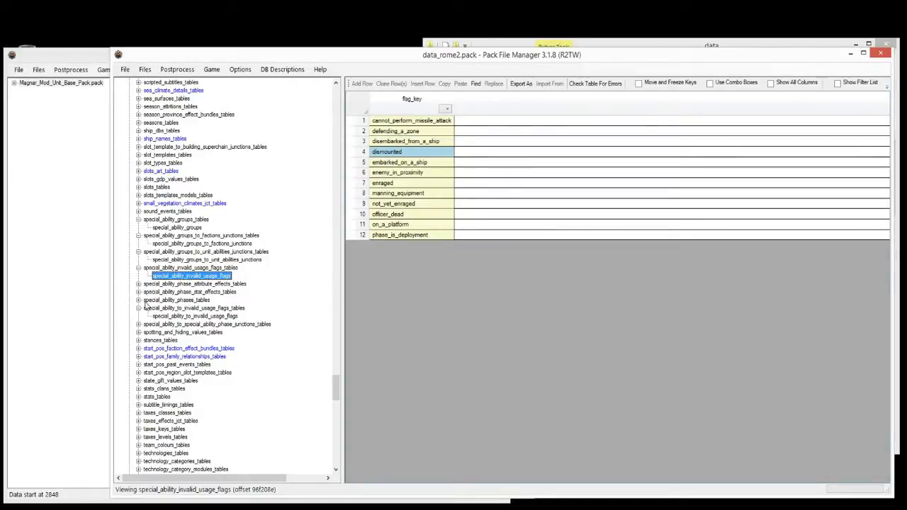
pyautogui.scroll(-4, 262, 270)
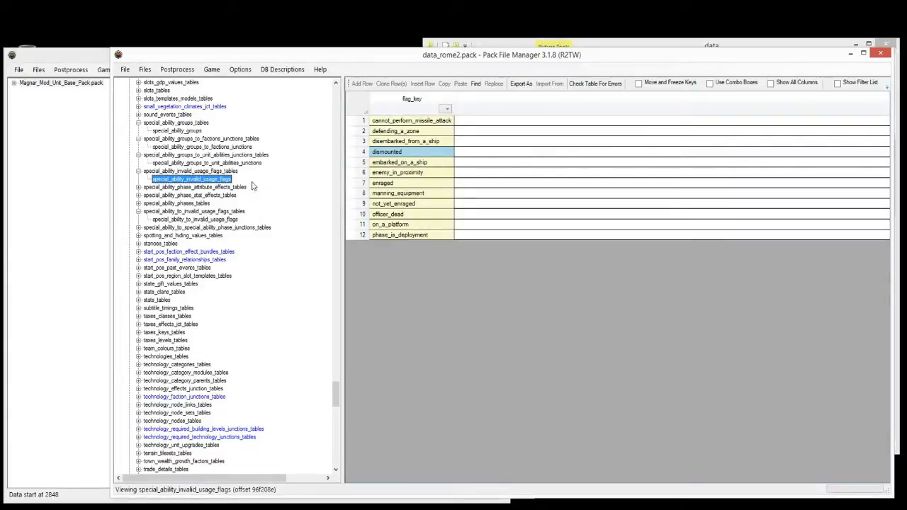
pyautogui.click(138, 203)
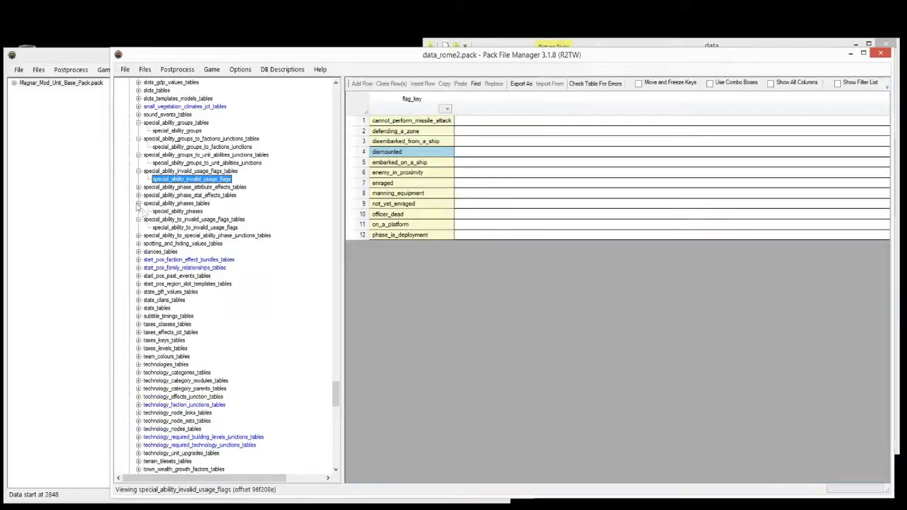
pyautogui.click(179, 211)
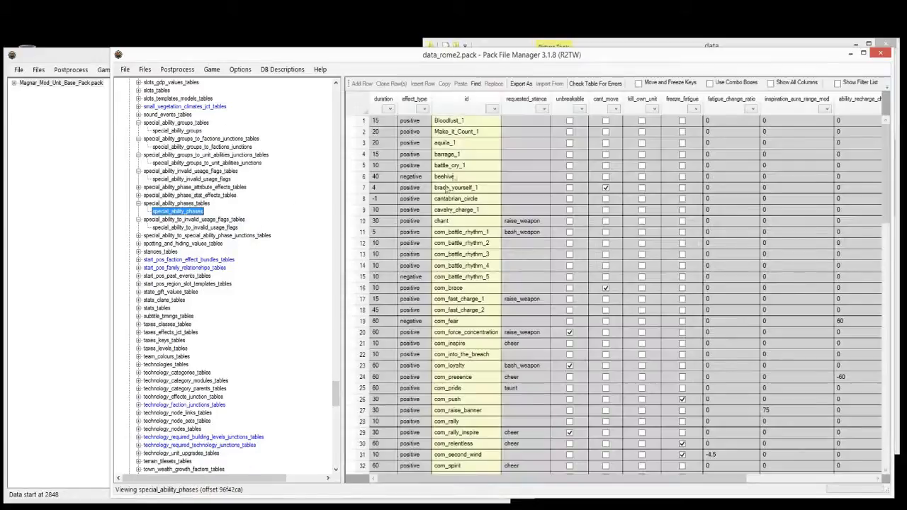
pyautogui.click(457, 167)
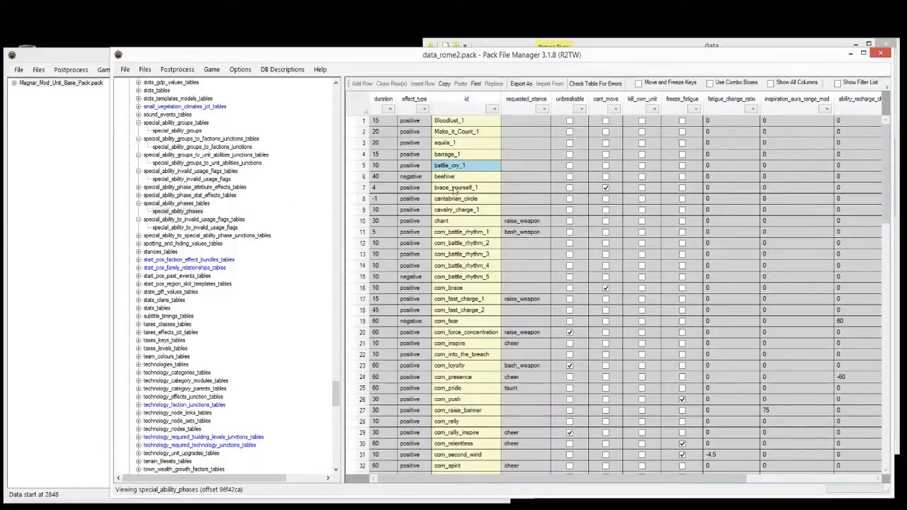
pyautogui.click(452, 122)
pyautogui.keyDown('shift'); pyautogui.click(460, 133); pyautogui.keyUp('shift')
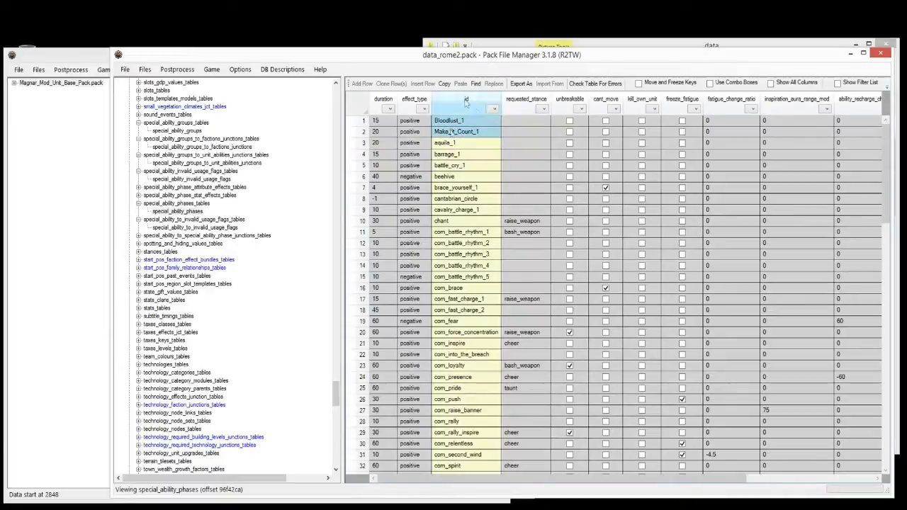
pyautogui.click(423, 134)
pyautogui.moveTo(392, 122); pyautogui.dragTo(389, 198)
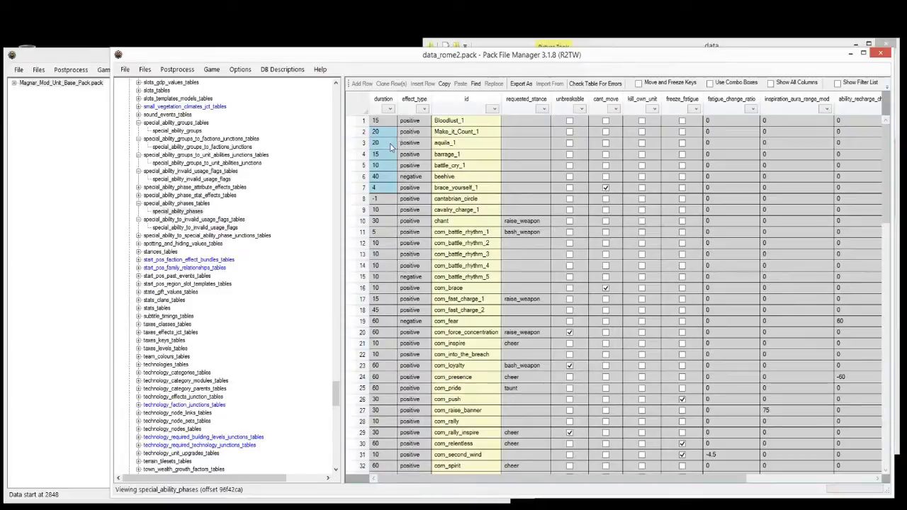
pyautogui.click(457, 134)
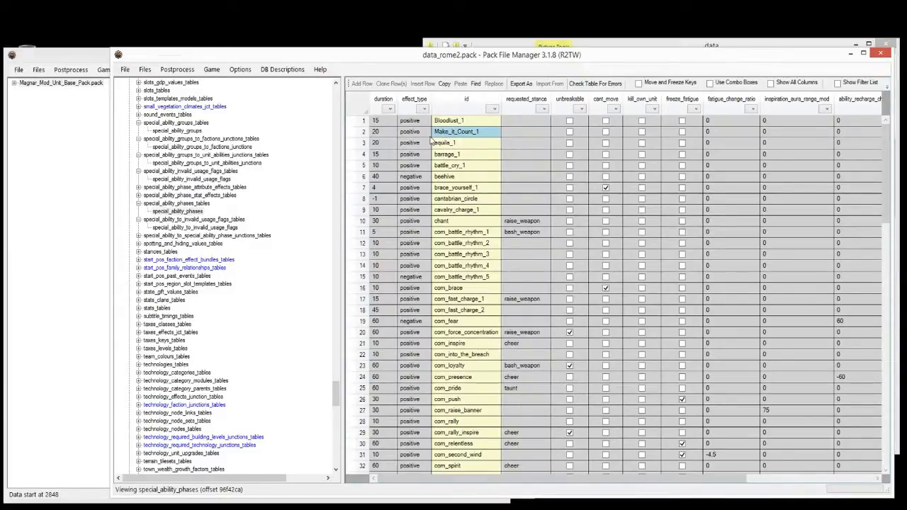
pyautogui.click(468, 144)
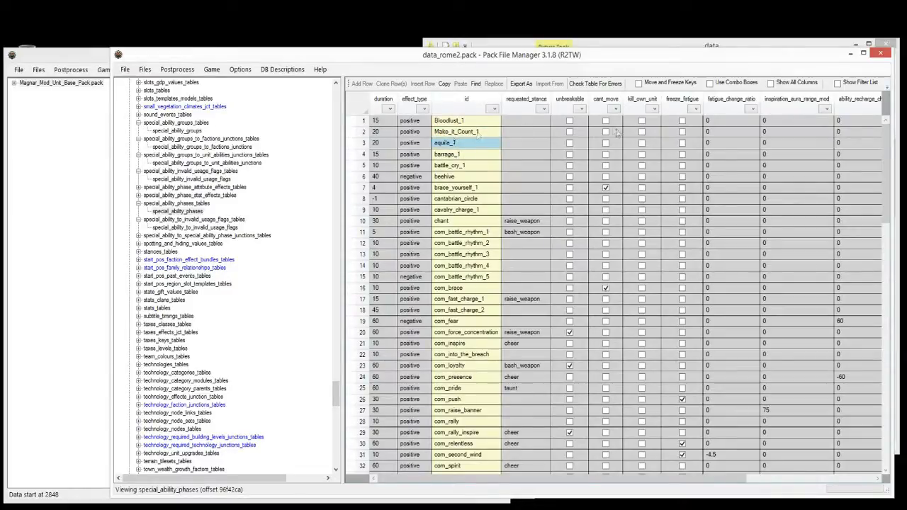
pyautogui.click(364, 132)
pyautogui.click(364, 144)
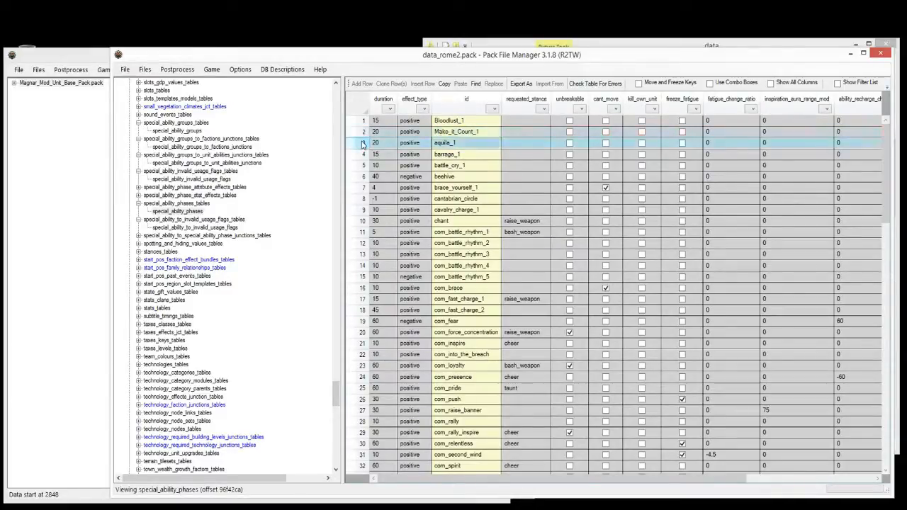
pyautogui.click(410, 132)
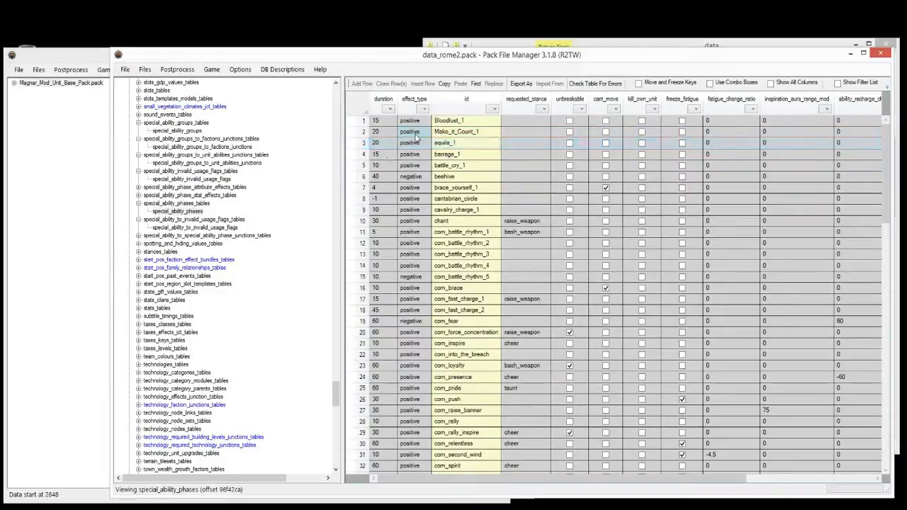
pyautogui.click(541, 144)
pyautogui.moveTo(531, 480); pyautogui.dragTo(594, 483)
pyautogui.moveTo(418, 120); pyautogui.dragTo(437, 435)
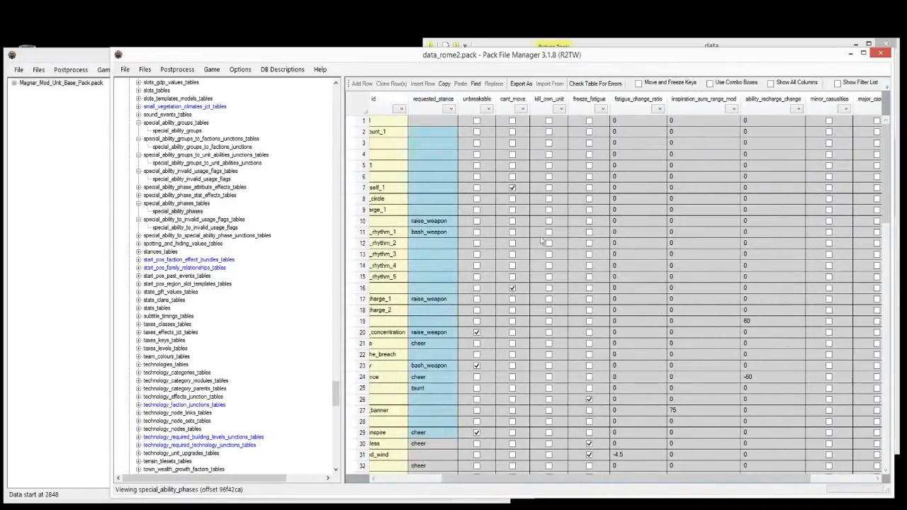
# Step: Inspect phase values like kill_own_unit, cant_move and ability_recharge_change, scrolling the grid right
pyautogui.click(549, 132)
pyautogui.press('Down')
pyautogui.press('Left')
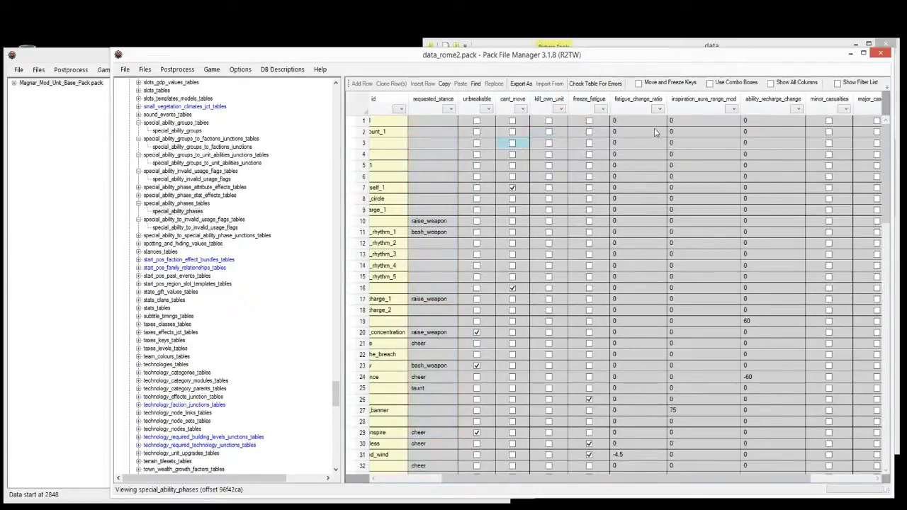
pyautogui.click(767, 143)
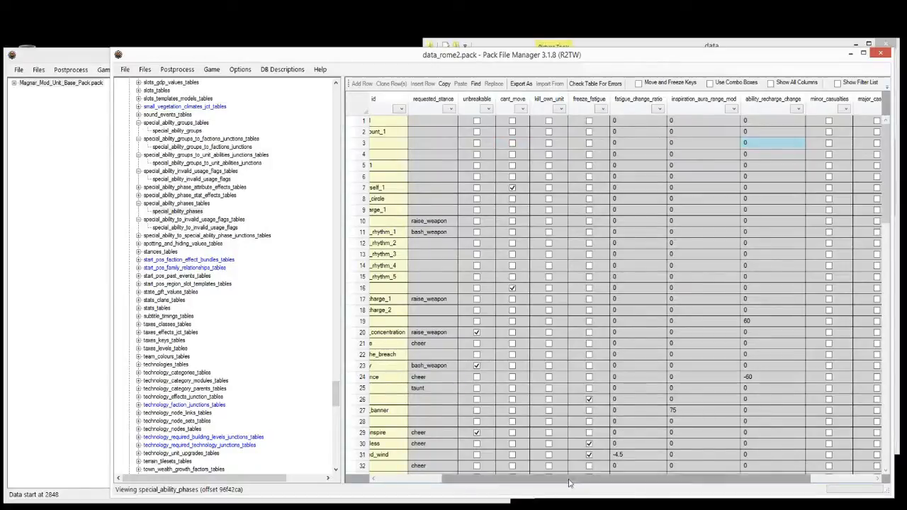
pyautogui.moveTo(569, 483); pyautogui.dragTo(634, 482)
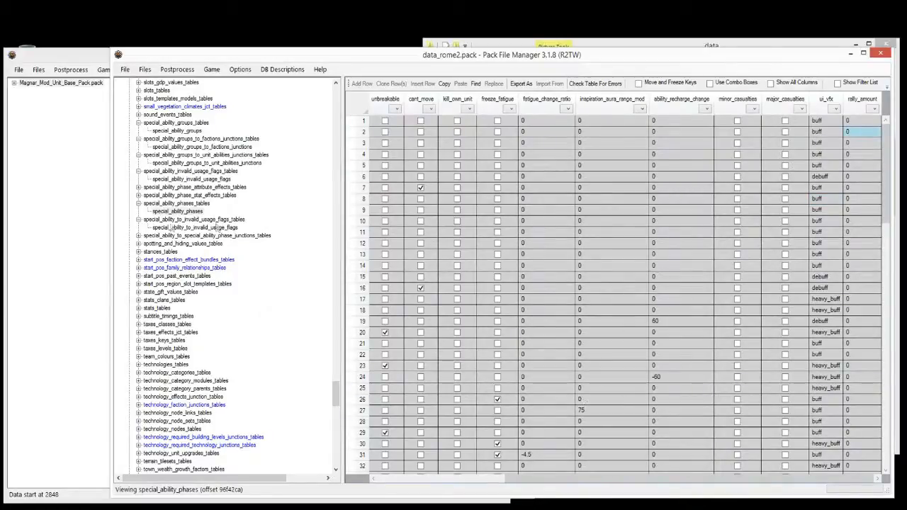
# Step: Expand special_ability_phase_stat_effects_tables and open its special_ability_phase_stat_effects table
pyautogui.click(260, 205)
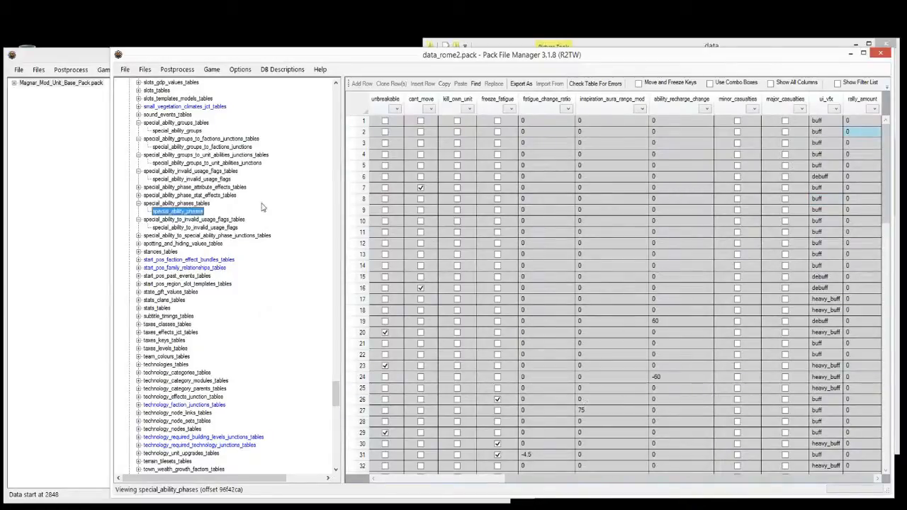
pyautogui.click(138, 197)
pyautogui.click(159, 204)
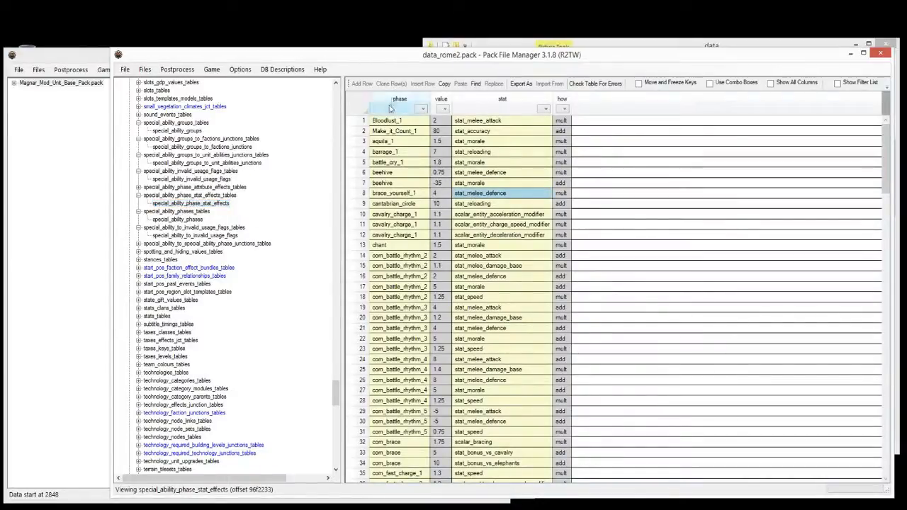
# Step: Revisit the phase tables and inspect the barrage_1 values and stat names
pyautogui.click(168, 219)
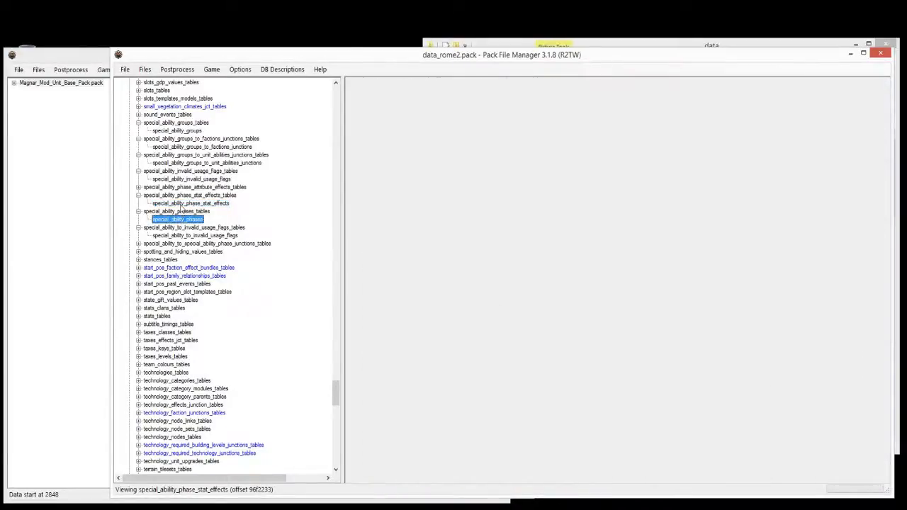
pyautogui.click(182, 203)
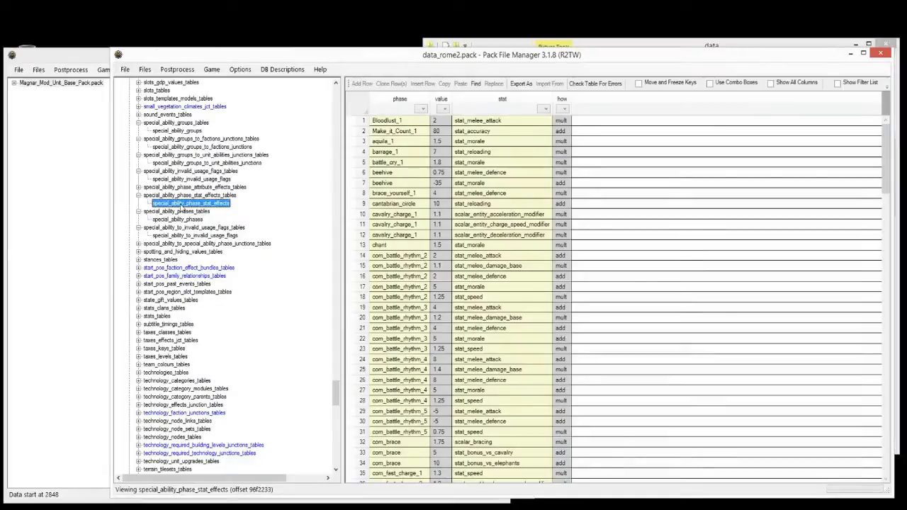
pyautogui.click(399, 153)
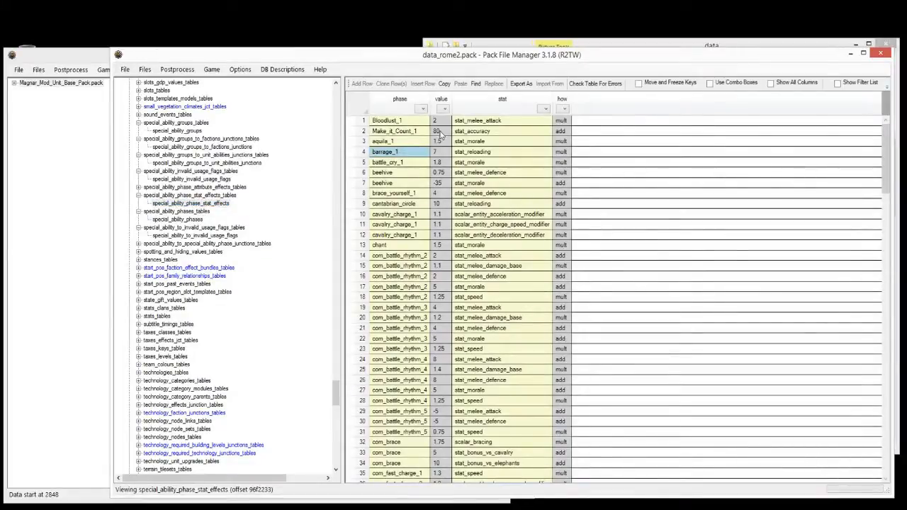
pyautogui.moveTo(446, 131); pyautogui.dragTo(444, 188)
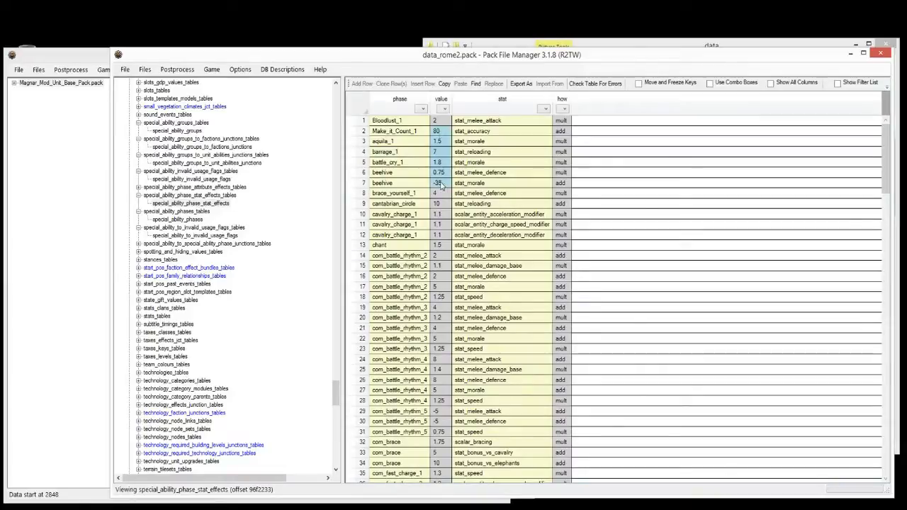
pyautogui.moveTo(495, 125); pyautogui.dragTo(496, 196)
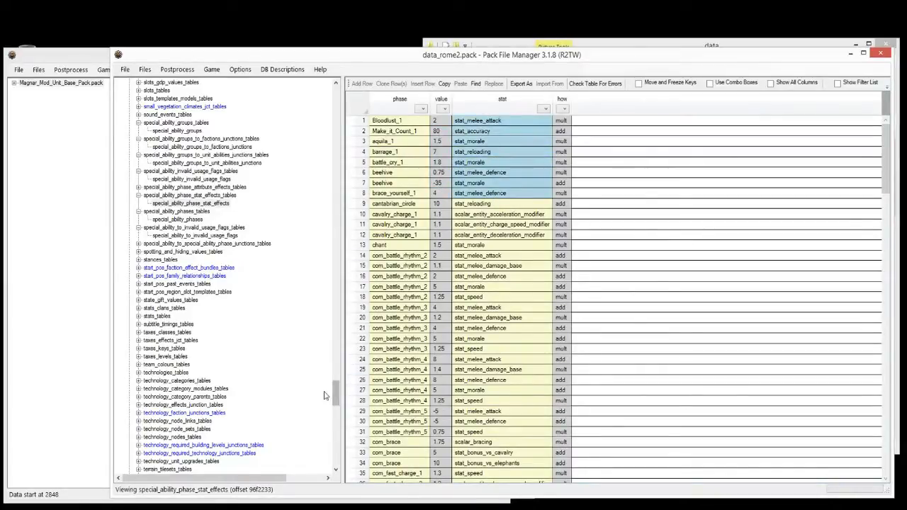
# Step: Scroll the tree and open ui_unit_stats under ui_unit_stats_tables
pyautogui.moveTo(336, 401); pyautogui.dragTo(340, 447)
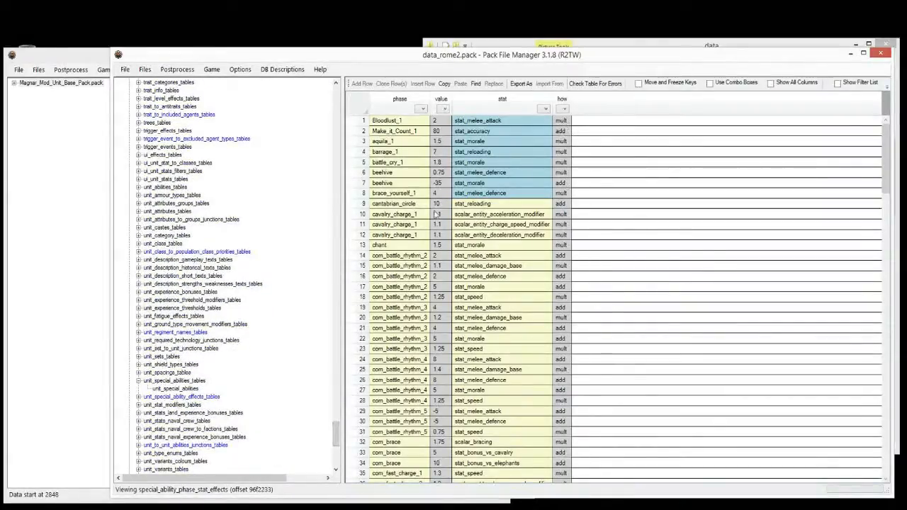
pyautogui.click(139, 179)
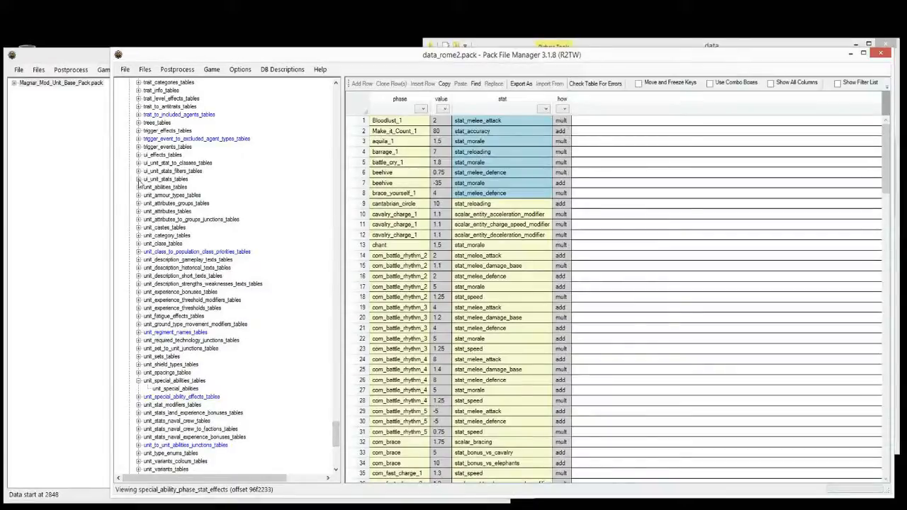
pyautogui.click(166, 187)
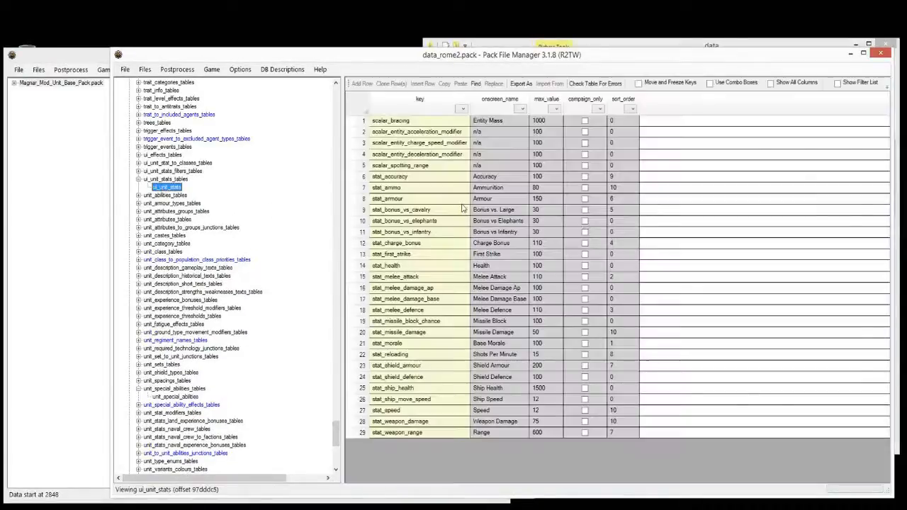
# Step: Select the ui_unit_stats key column, then reopen special_ability_phase_stat_effects from the tree
pyautogui.moveTo(426, 123); pyautogui.dragTo(417, 433)
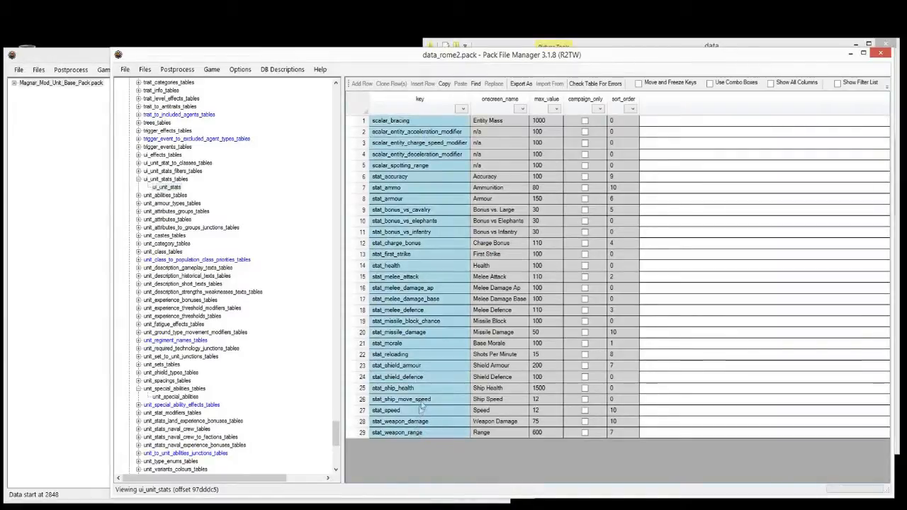
pyautogui.scroll(5, 224, 117)
pyautogui.scroll(10, 224, 117)
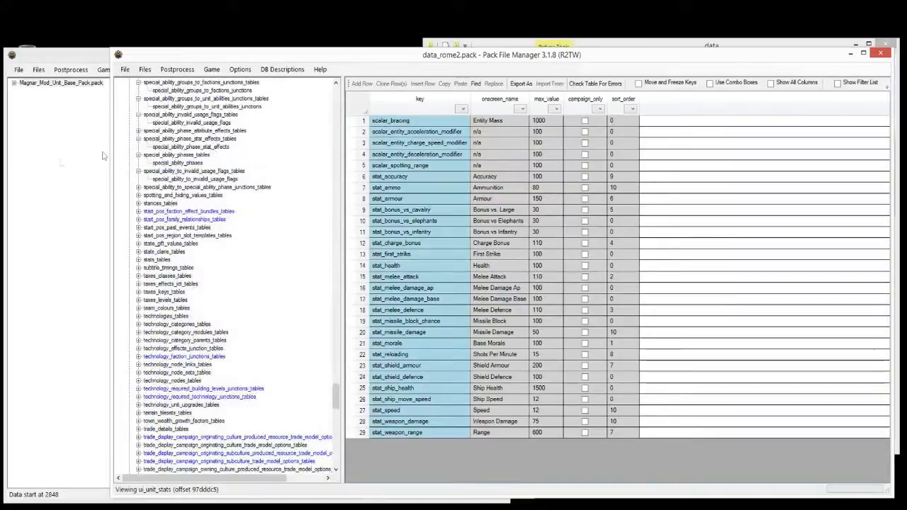
pyautogui.click(195, 165)
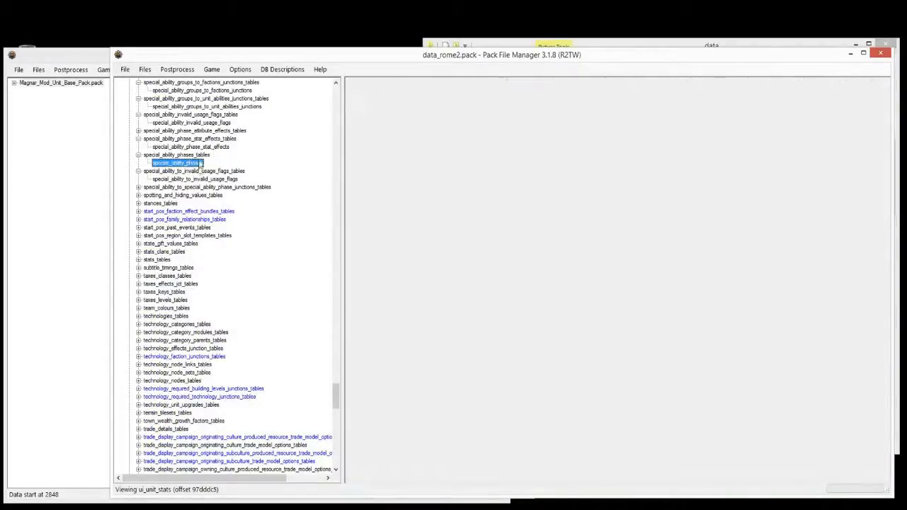
pyautogui.click(200, 147)
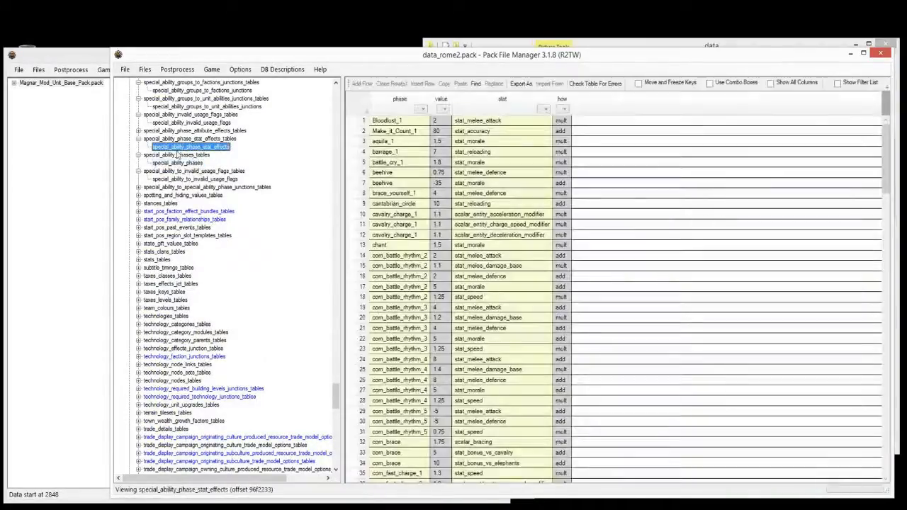
# Step: Browse stat entries like scalar_entity_charge_speed_modifier, rows 8 to 17, and stat_morale
pyautogui.click(505, 225)
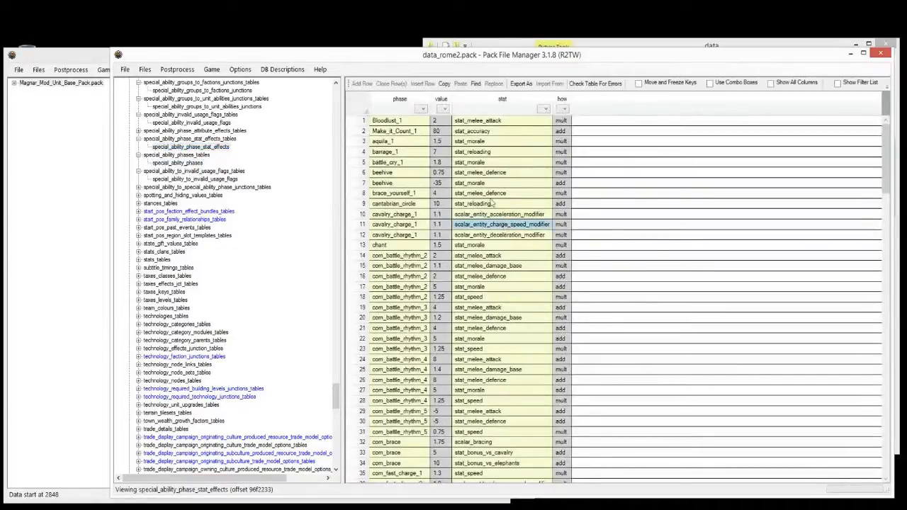
pyautogui.scroll(-3, 486, 191)
pyautogui.moveTo(887, 166); pyautogui.dragTo(897, 141)
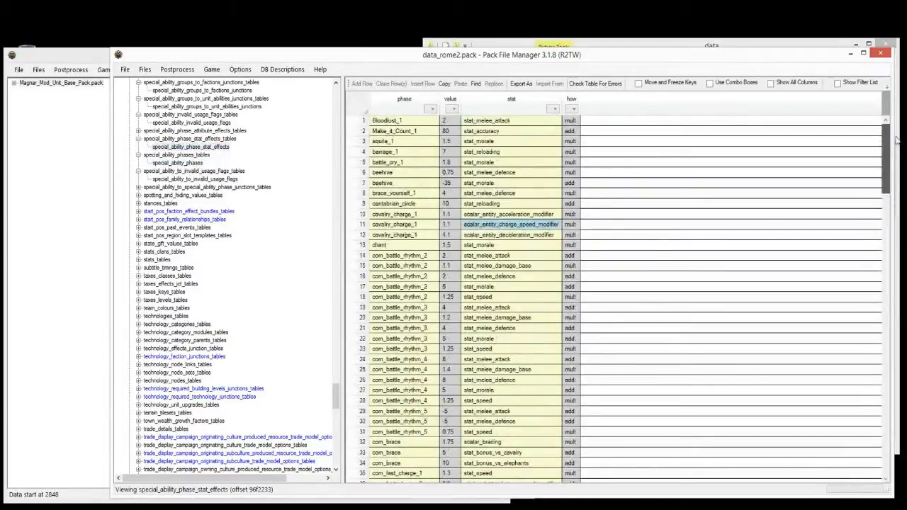
pyautogui.click(514, 153)
pyautogui.moveTo(489, 193); pyautogui.dragTo(495, 295)
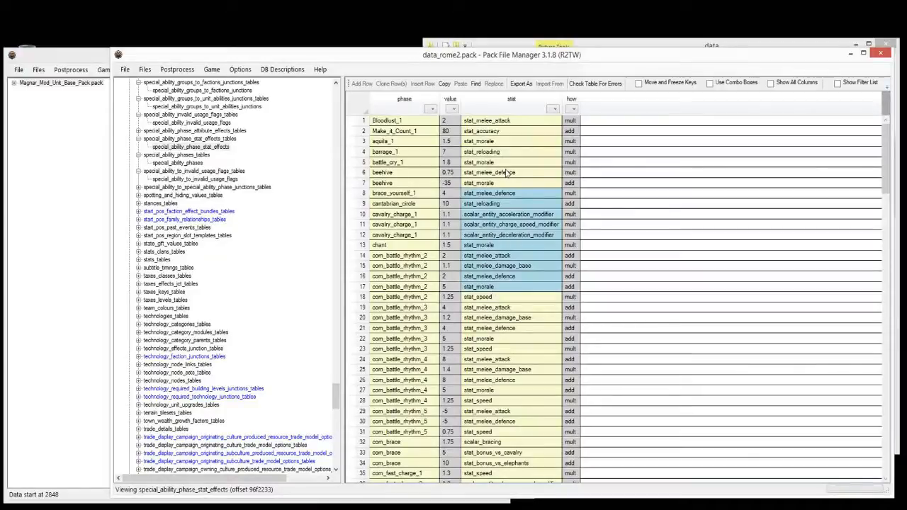
pyautogui.click(295, 180)
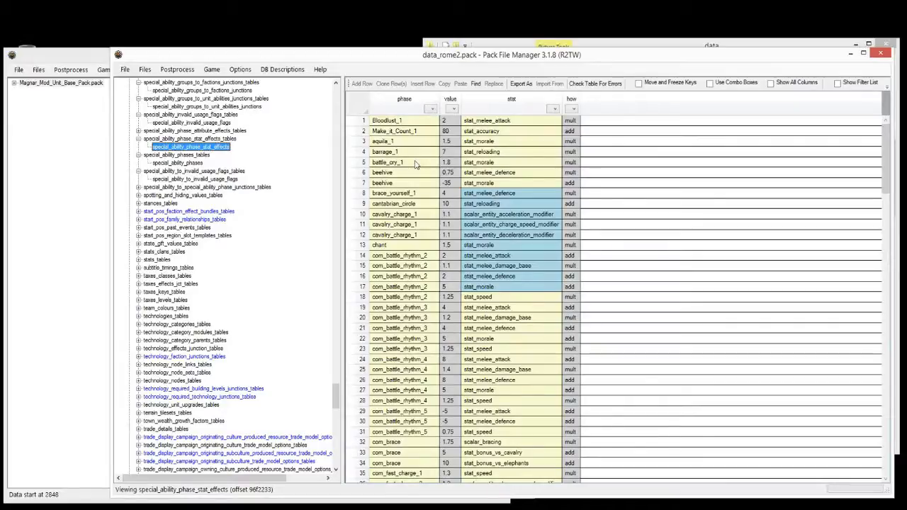
pyautogui.click(512, 163)
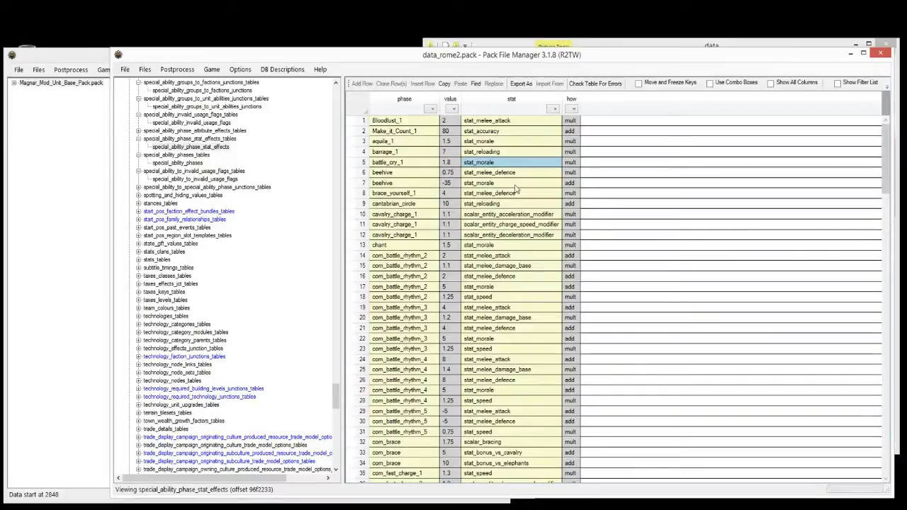
# Step: Go back up the tree and open the special_ability_phases table
pyautogui.click(250, 147)
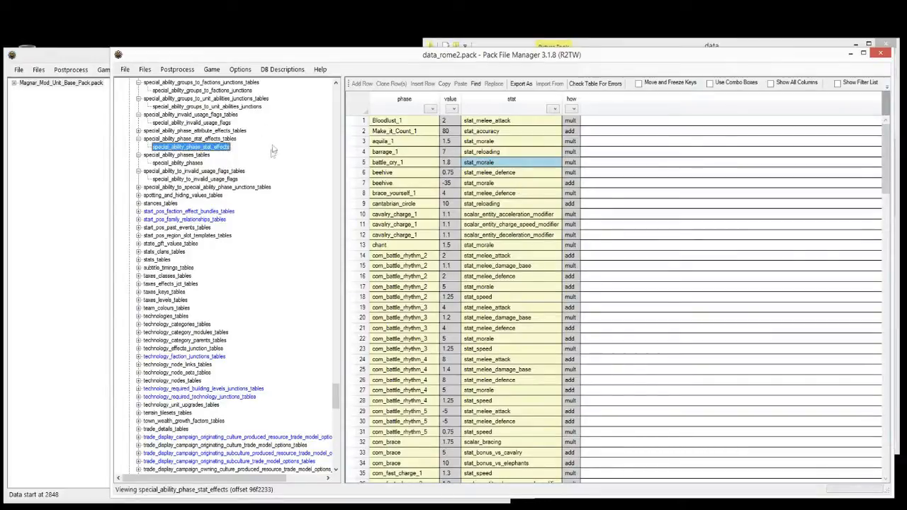
pyautogui.scroll(1, 244, 163)
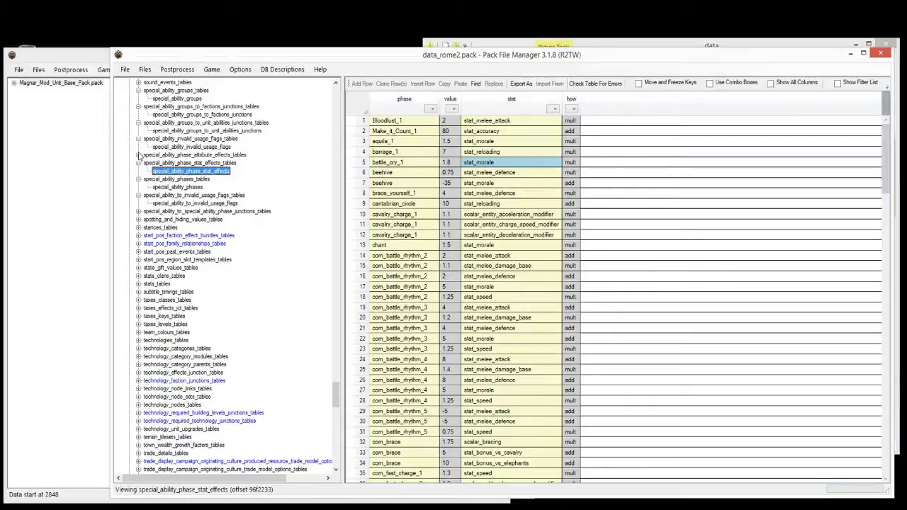
pyautogui.click(185, 187)
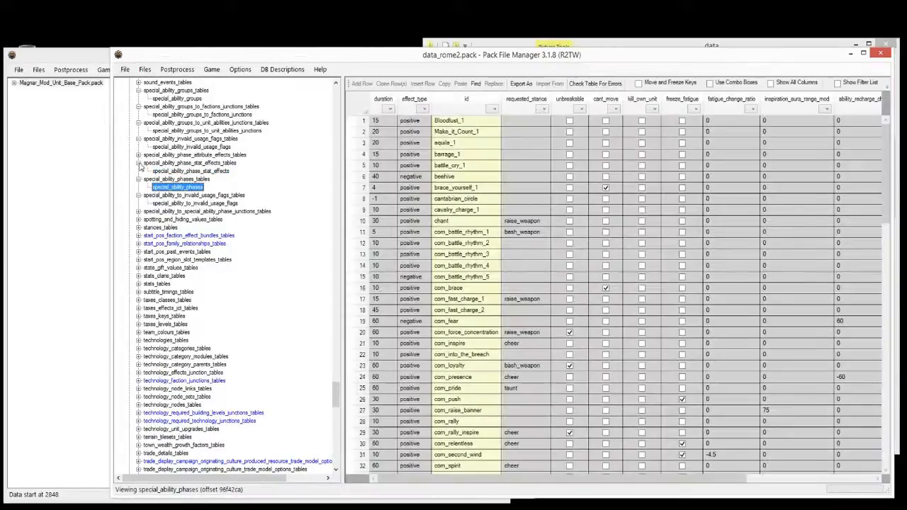
# Step: Open special_ability_phase_attribute_effects, check its cavalry_charge_1 row, then reopen the stat effects table
pyautogui.click(139, 155)
pyautogui.click(196, 163)
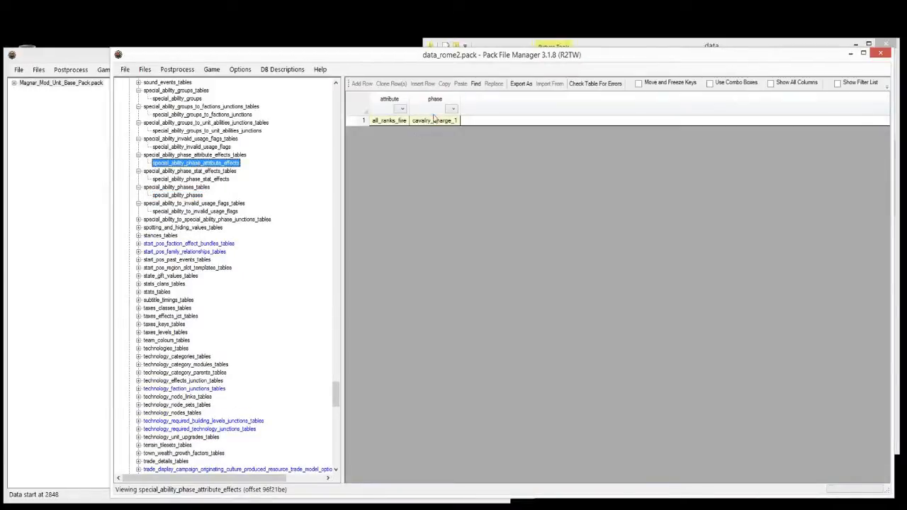
pyautogui.click(434, 119)
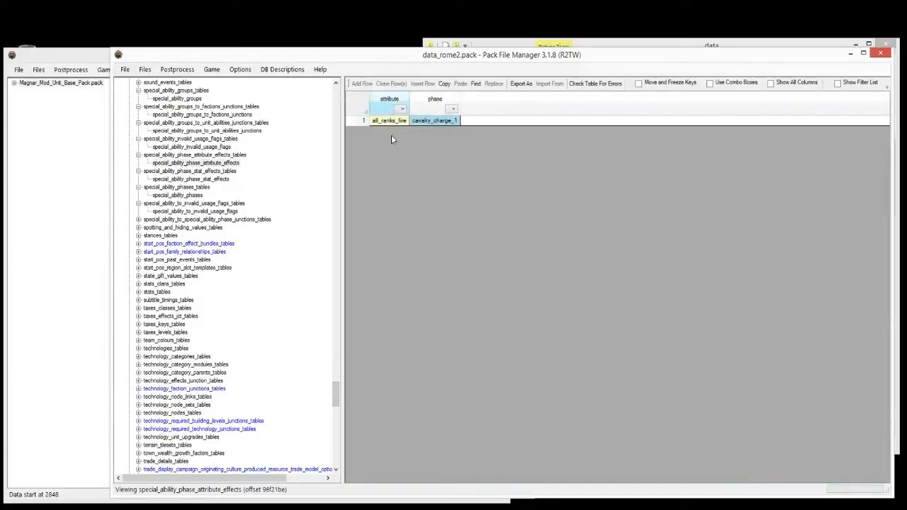
pyautogui.moveTo(338, 391)
pyautogui.mouseDown()
pyautogui.moveTo(339, 419)
pyautogui.moveTo(345, 396)
pyautogui.mouseUp()
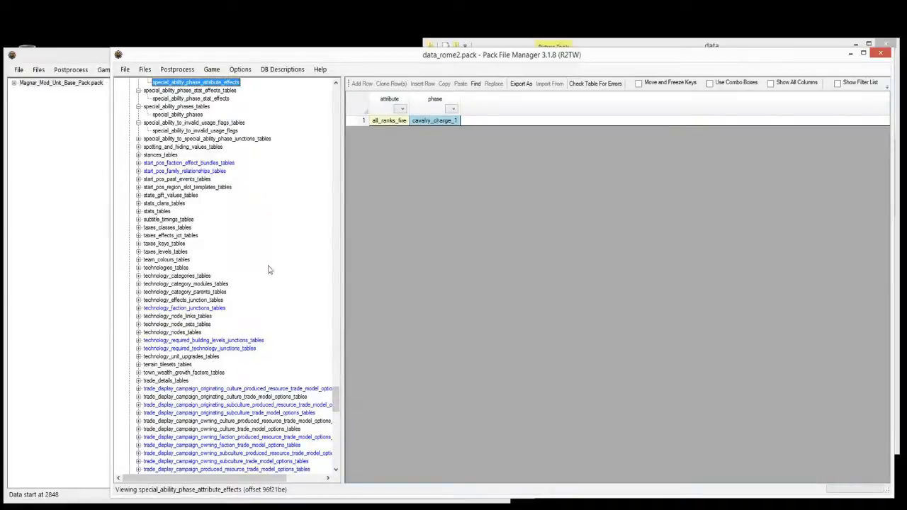
pyautogui.moveTo(338, 400)
pyautogui.mouseDown()
pyautogui.moveTo(353, 376)
pyautogui.moveTo(352, 397)
pyautogui.mouseUp()
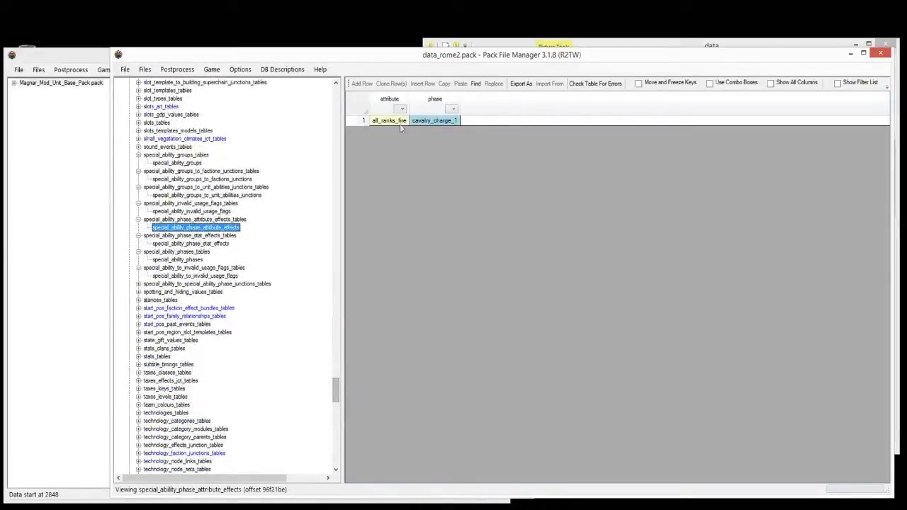
pyautogui.moveTo(383, 122); pyautogui.dragTo(426, 124)
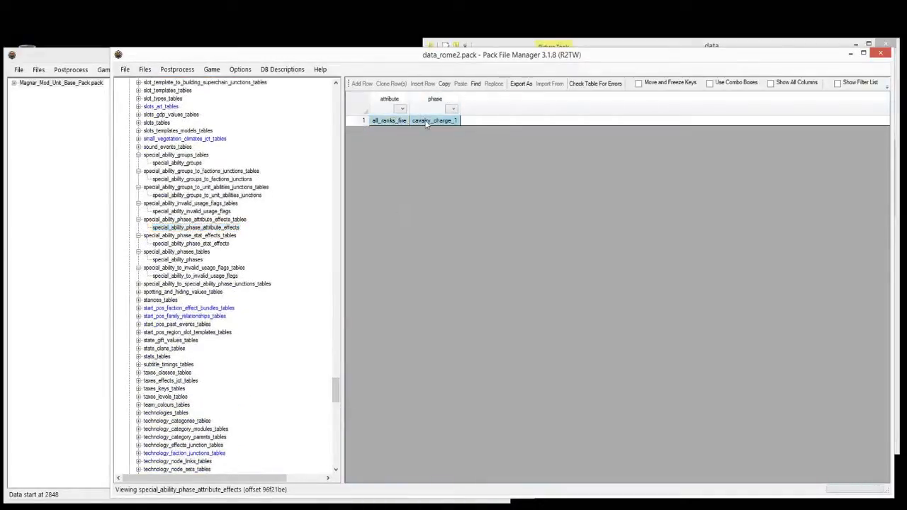
pyautogui.click(287, 208)
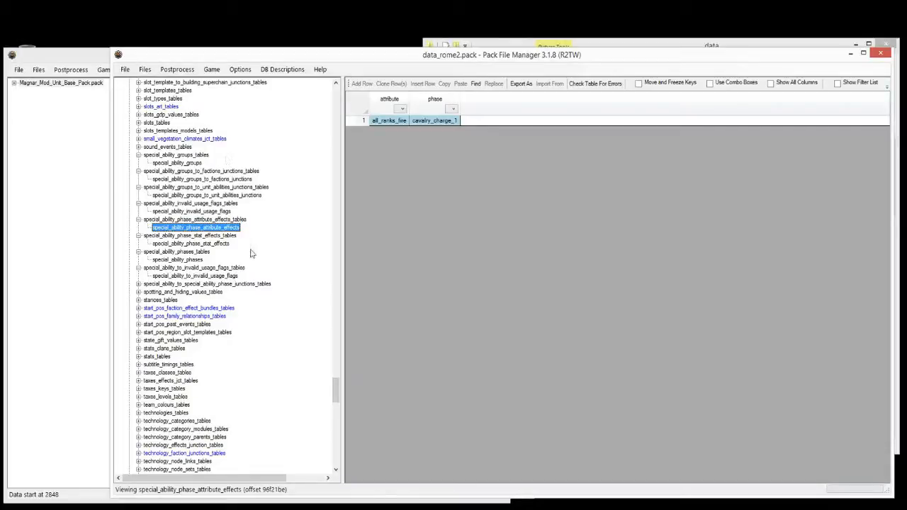
pyautogui.click(208, 243)
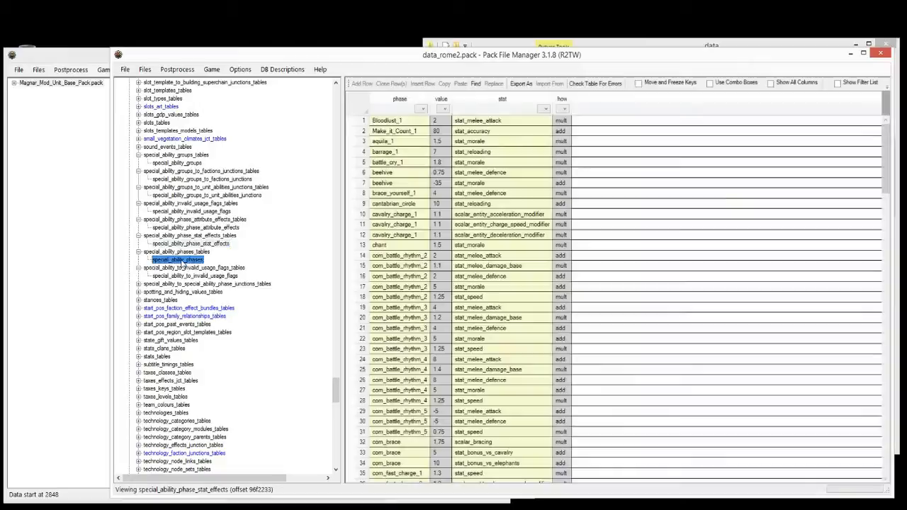
# Step: Open the special_ability_to_special_ability_phase_junctions table and select a_mp_test_11 in row 3
pyautogui.click(183, 259)
pyautogui.click(139, 284)
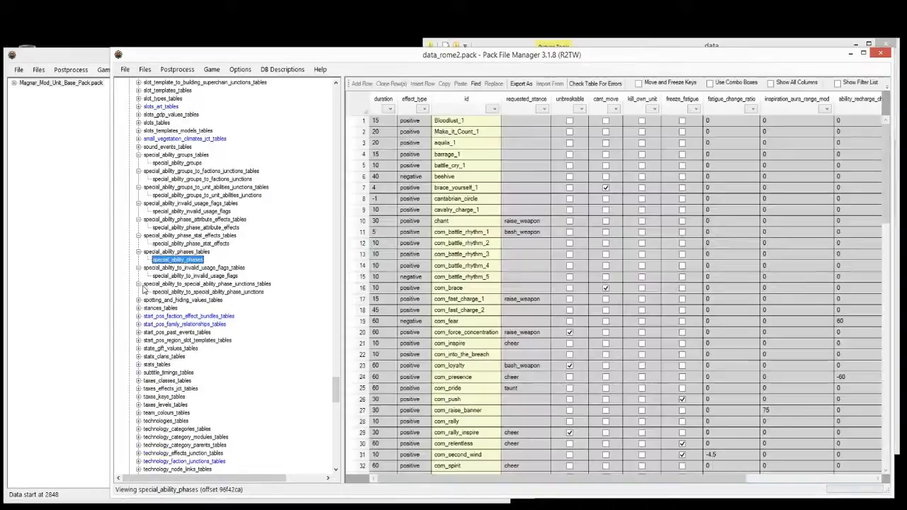
pyautogui.click(162, 294)
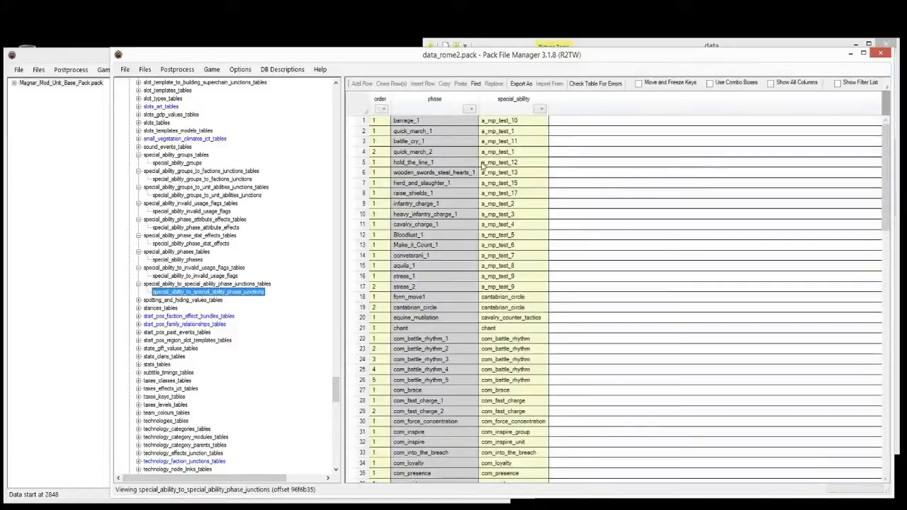
pyautogui.click(518, 142)
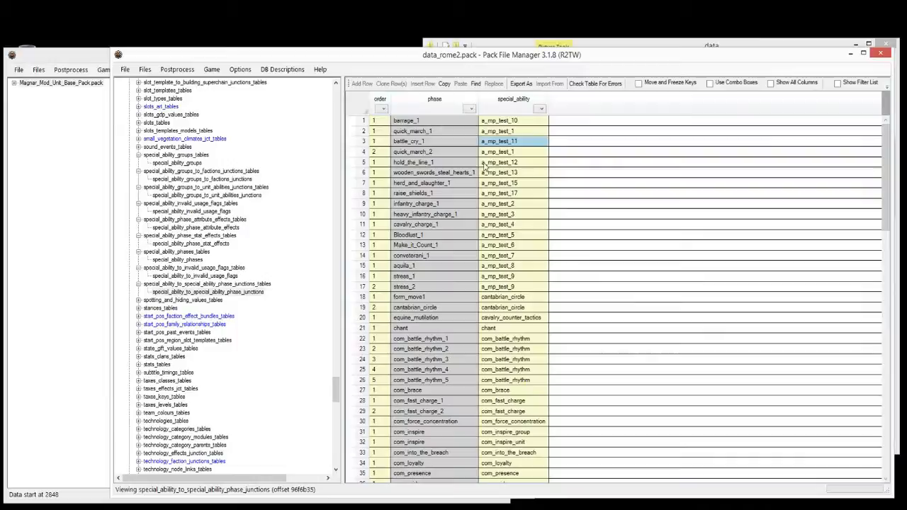
# Step: Review junction rows: form_move1/form_wall/form_pike_wall pairs in rows 66–69, trample 112–113, headhunt 89–93
pyautogui.scroll(-10, 501, 155)
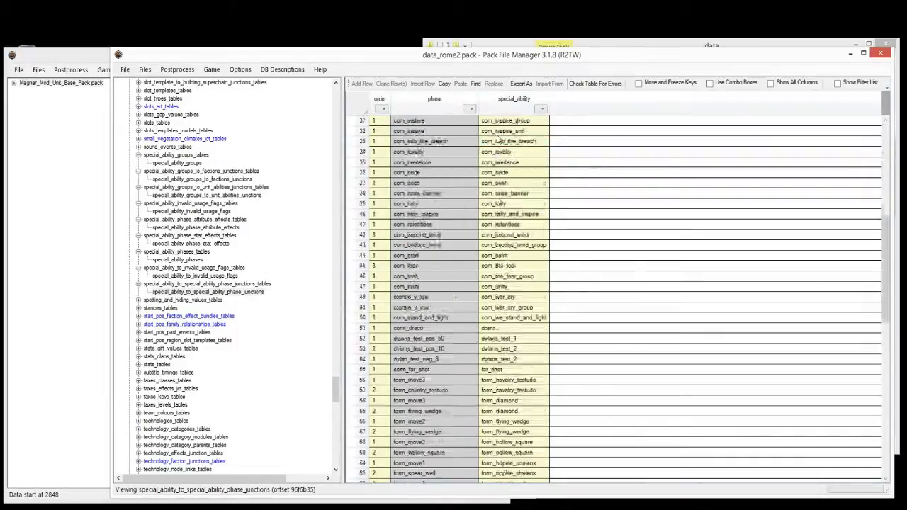
pyautogui.scroll(-8, 498, 139)
pyautogui.moveTo(496, 256); pyautogui.dragTo(458, 269)
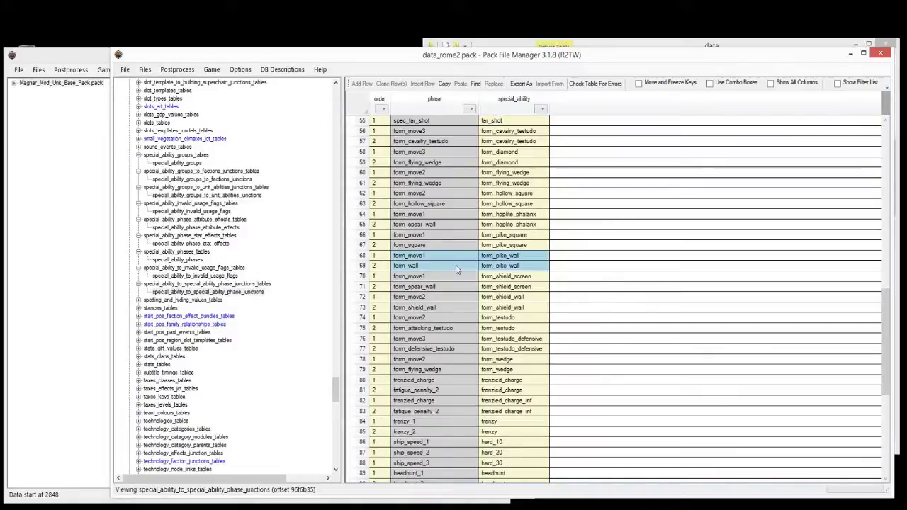
pyautogui.click(477, 236)
pyautogui.moveTo(483, 260); pyautogui.dragTo(448, 258)
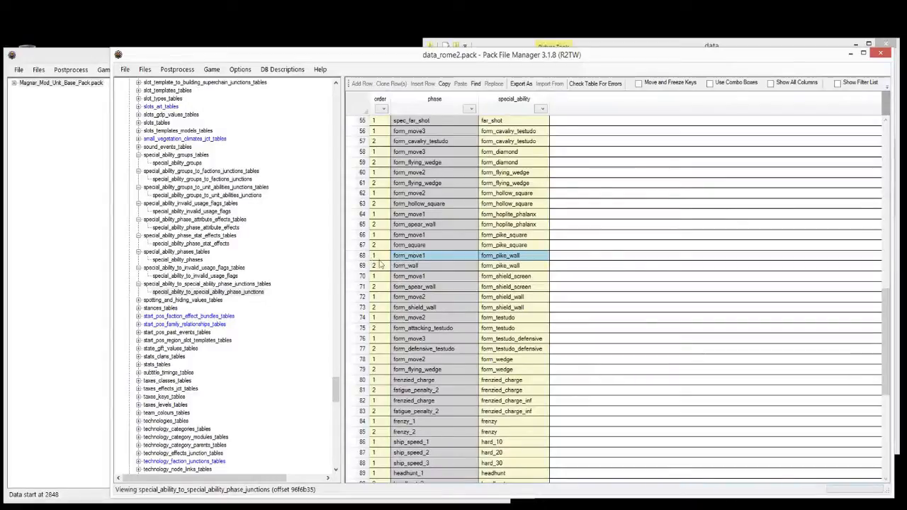
pyautogui.moveTo(380, 273); pyautogui.dragTo(382, 268)
pyautogui.moveTo(501, 268); pyautogui.dragTo(396, 266)
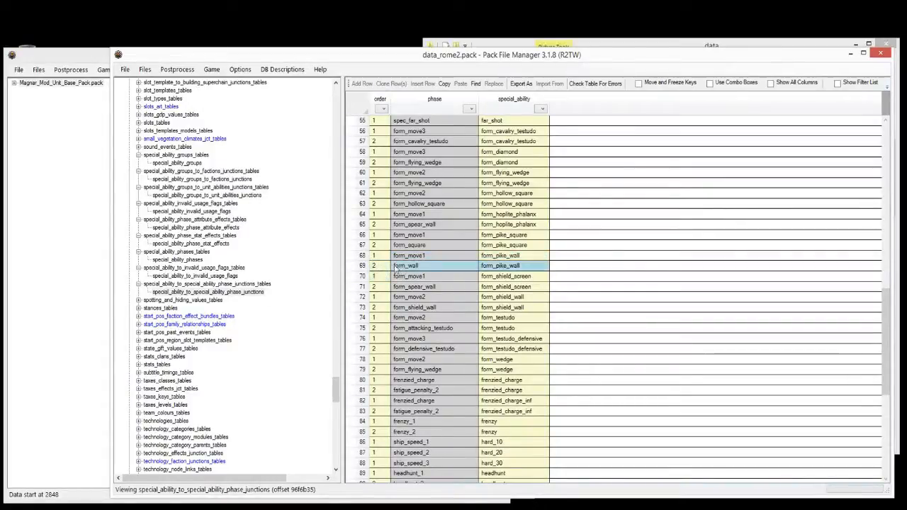
pyautogui.scroll(-8, 410, 215)
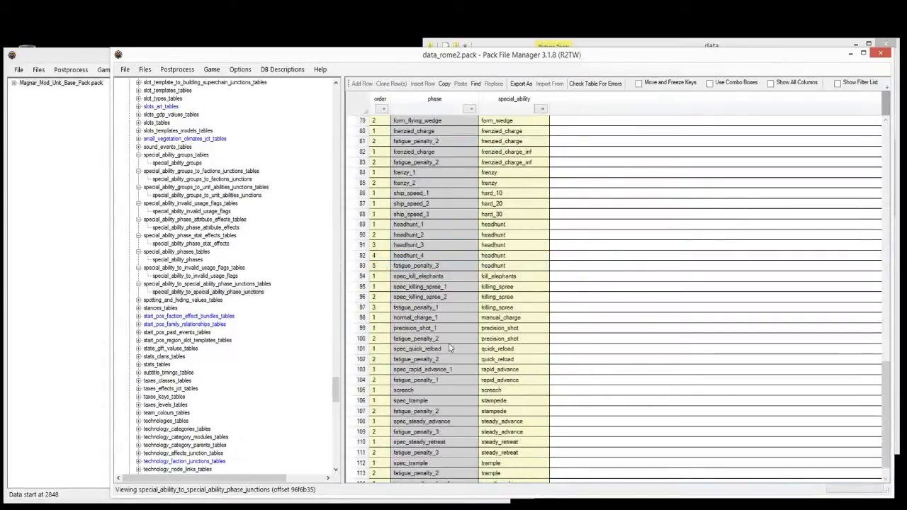
pyautogui.scroll(-1, 447, 339)
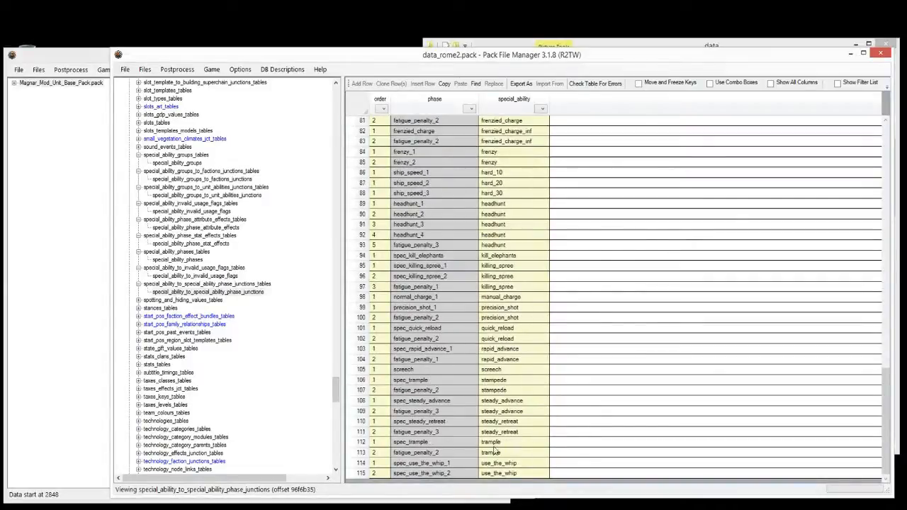
pyautogui.moveTo(499, 455); pyautogui.dragTo(443, 448)
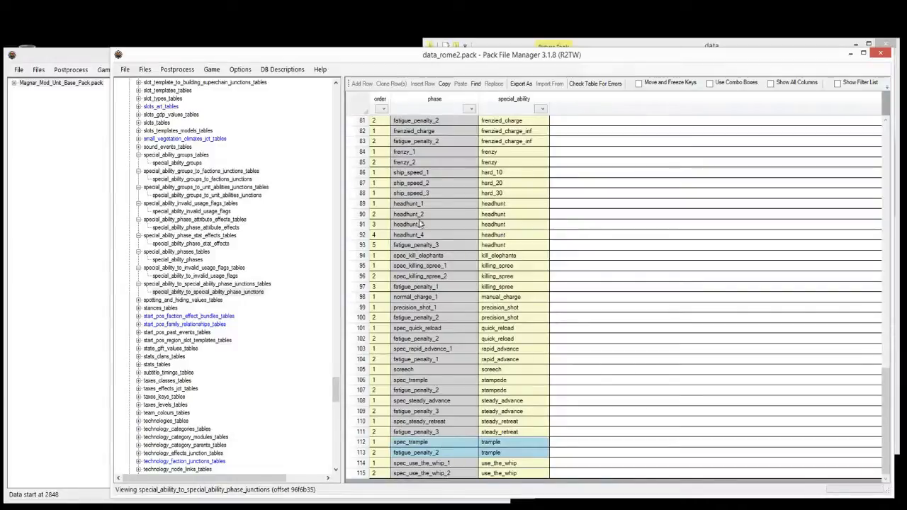
pyautogui.moveTo(420, 207); pyautogui.dragTo(460, 245)
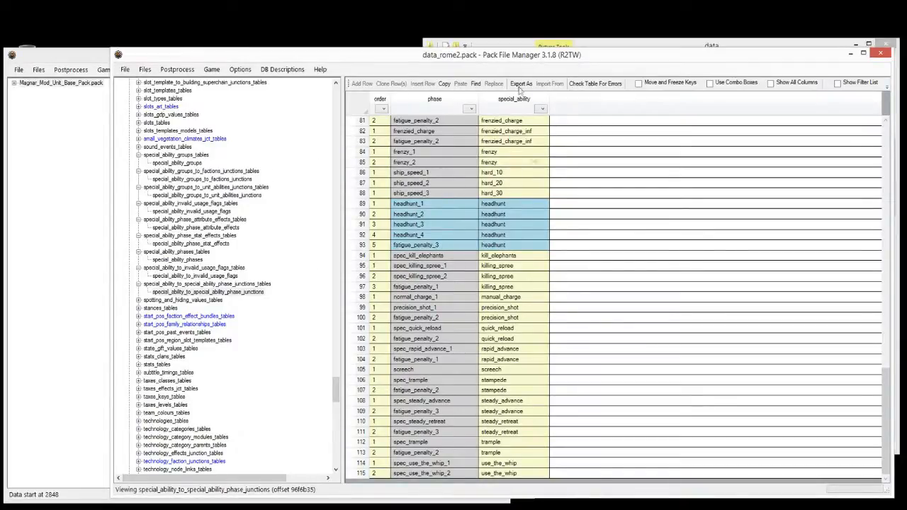
# Step: Bring Magnar_Mod_Unit_Base_Pack forward, expand its db folder and widen the file tree
pyautogui.click(52, 155)
pyautogui.click(14, 83)
pyautogui.click(22, 91)
pyautogui.click(23, 107)
pyautogui.moveTo(119, 141); pyautogui.dragTo(151, 136)
# Step: Start adding tables to db from another pack, browsing into the C: drive's Applications\Steam folder
pyautogui.rightClick(31, 110)
pyautogui.moveTo(51, 115)
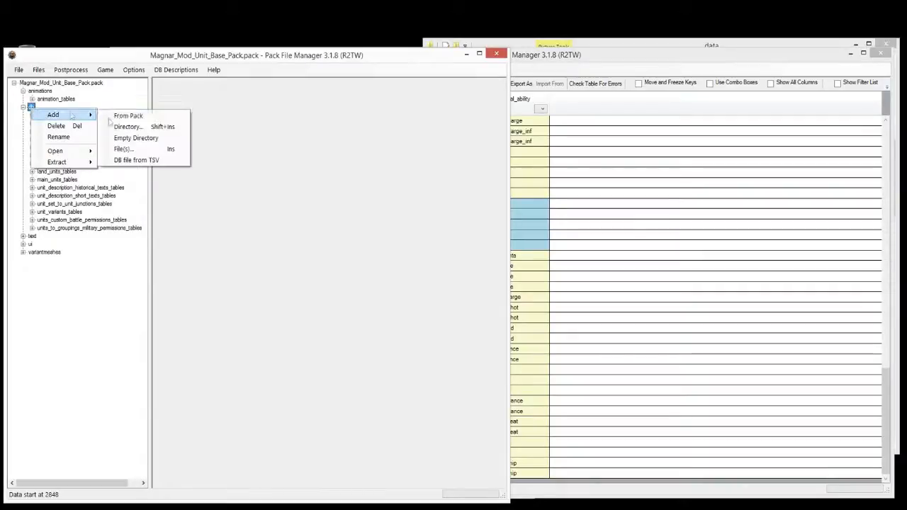
pyautogui.click(124, 122)
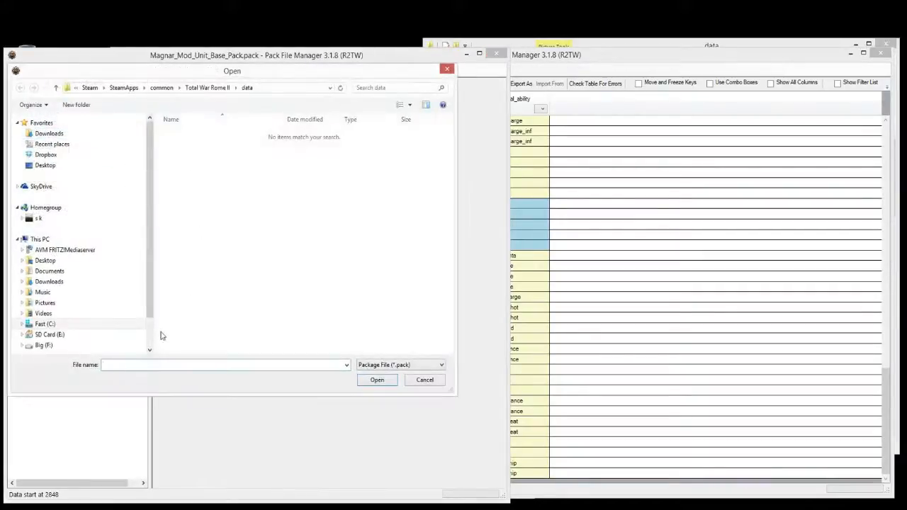
pyautogui.click(68, 349)
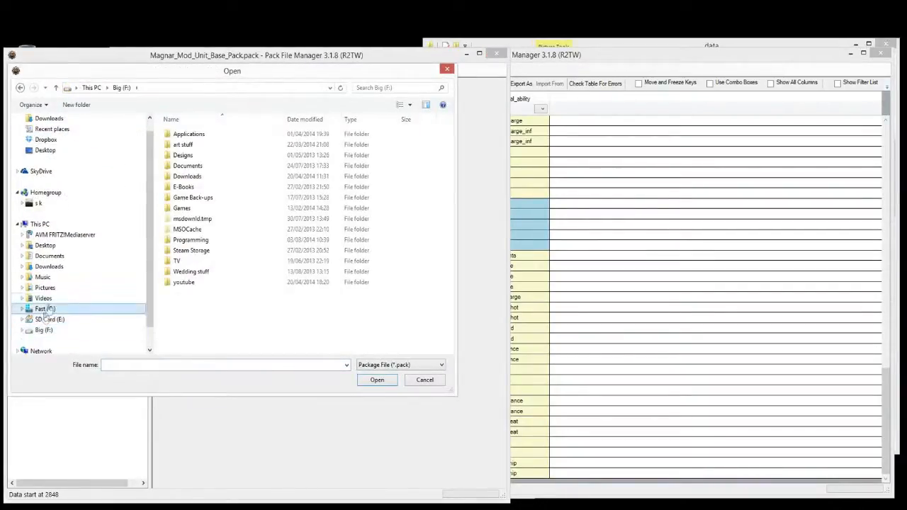
pyautogui.click(45, 309)
pyautogui.doubleClick(186, 133)
pyautogui.doubleClick(197, 136)
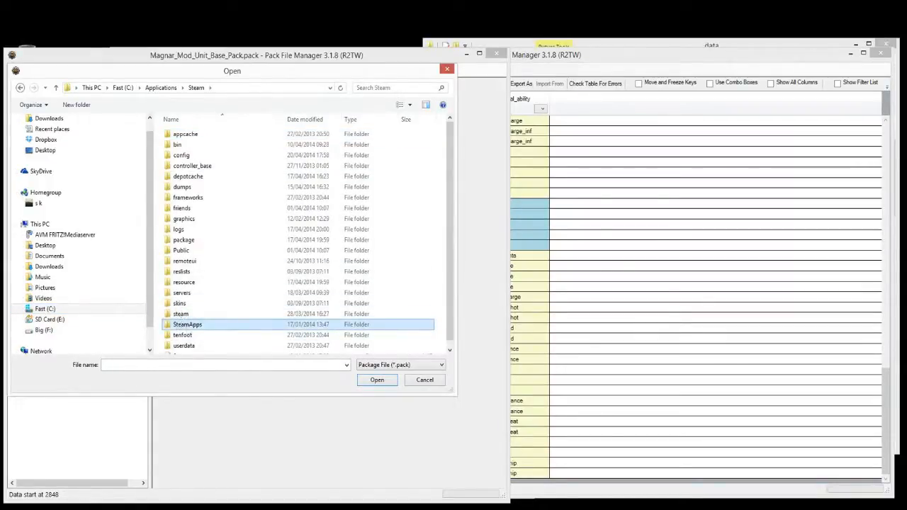
# Step: Open data_rome2.pack from SteamApps\common\Total War Rome II\data as the source pack
pyautogui.click(230, 327)
pyautogui.doubleClick(220, 328)
pyautogui.doubleClick(204, 137)
pyautogui.doubleClick(204, 145)
pyautogui.click(203, 148)
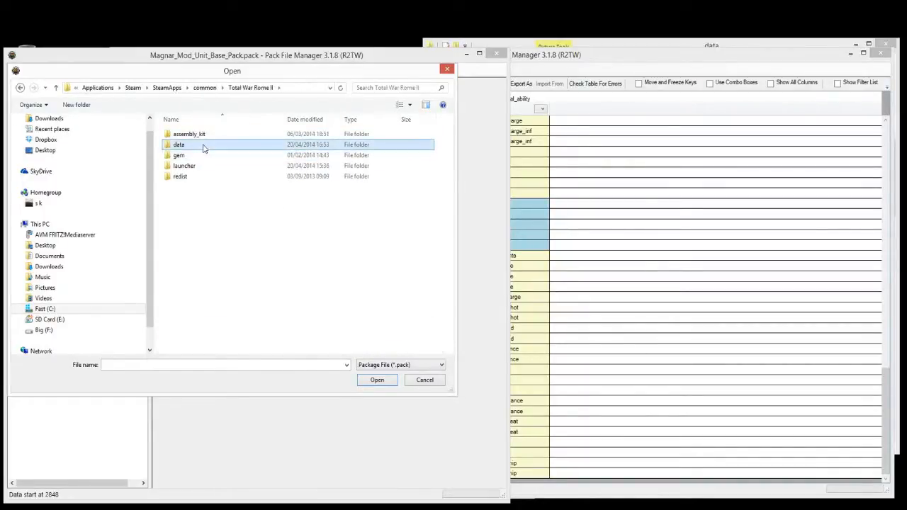
pyautogui.doubleClick(203, 146)
pyautogui.scroll(-2, 192, 298)
pyautogui.click(206, 288)
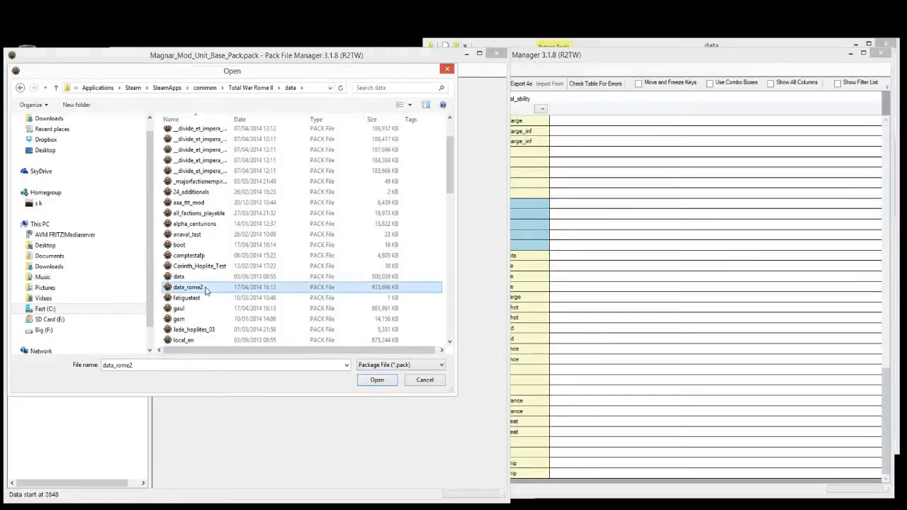
pyautogui.doubleClick(205, 288)
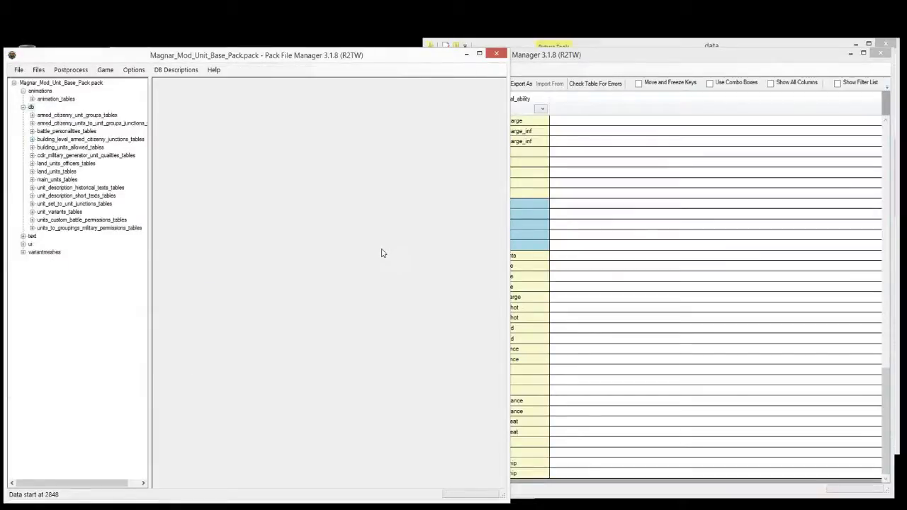
pyautogui.click(603, 217)
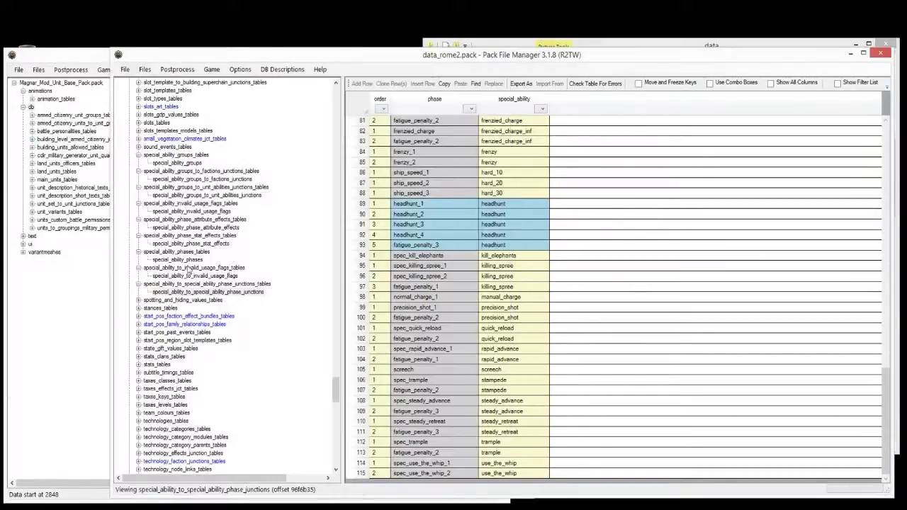
# Step: Open effect_bonus_value_unit_ability_junctions and inspect the cooldown rate row 53 and draco row 55
pyautogui.scroll(12, 287, 199)
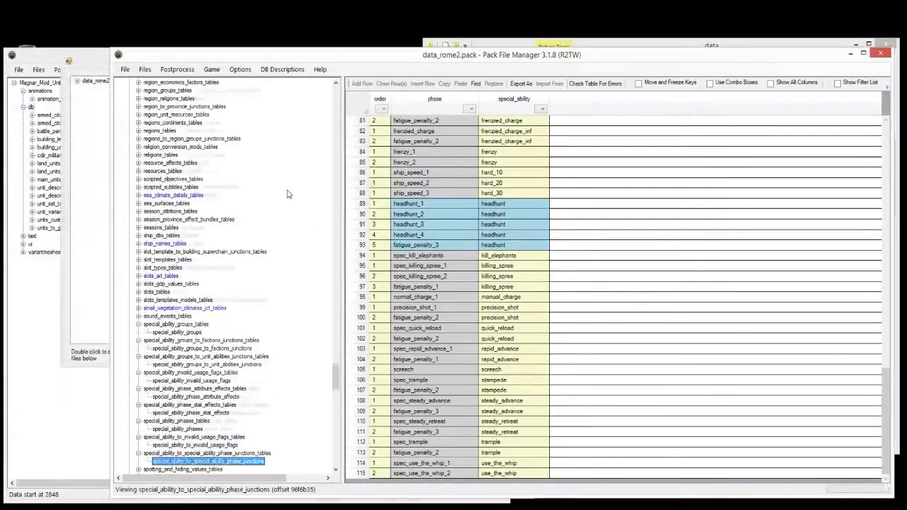
pyautogui.scroll(15, 287, 194)
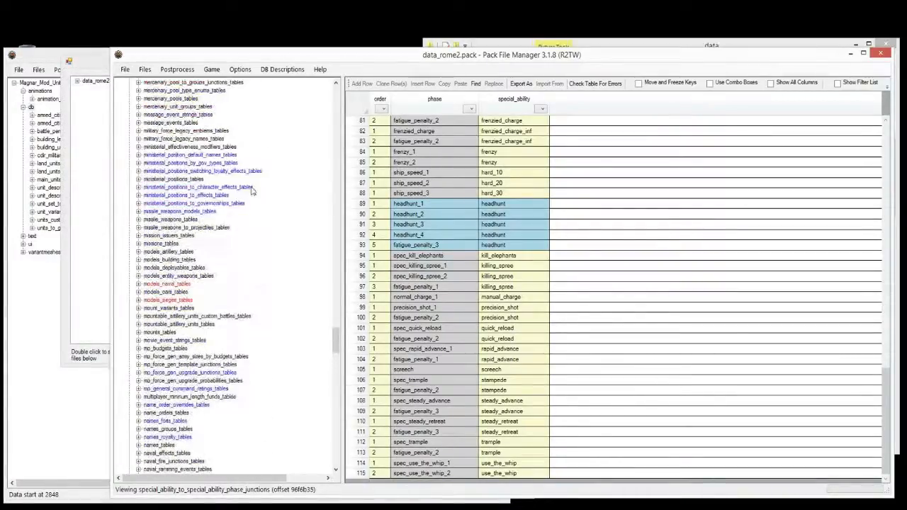
pyautogui.scroll(18, 248, 180)
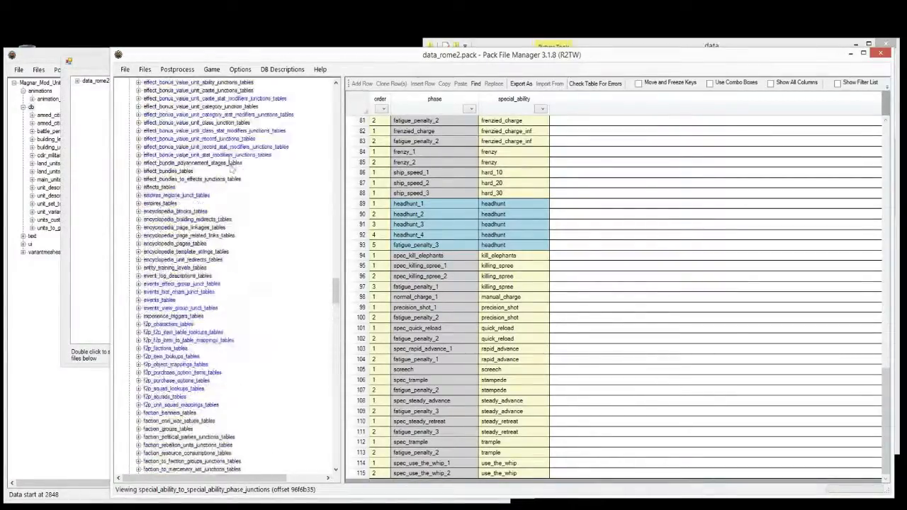
pyautogui.scroll(1, 258, 221)
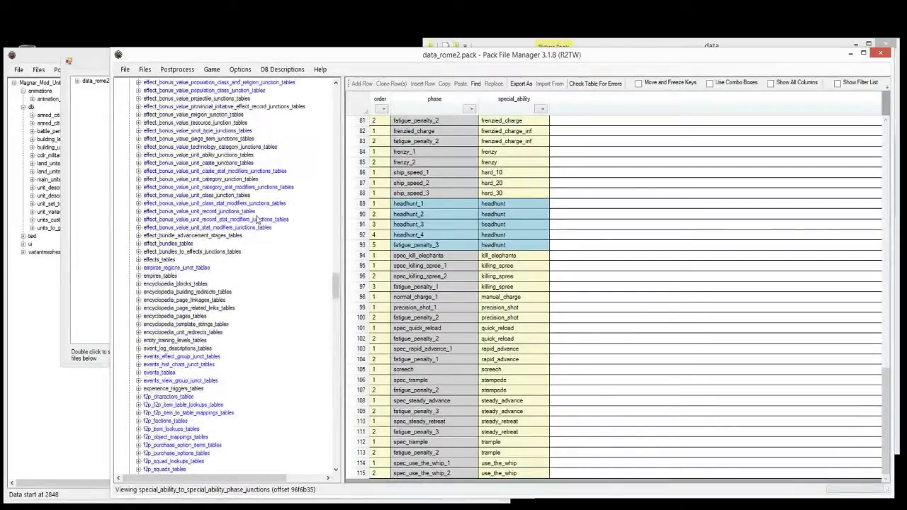
pyautogui.click(139, 156)
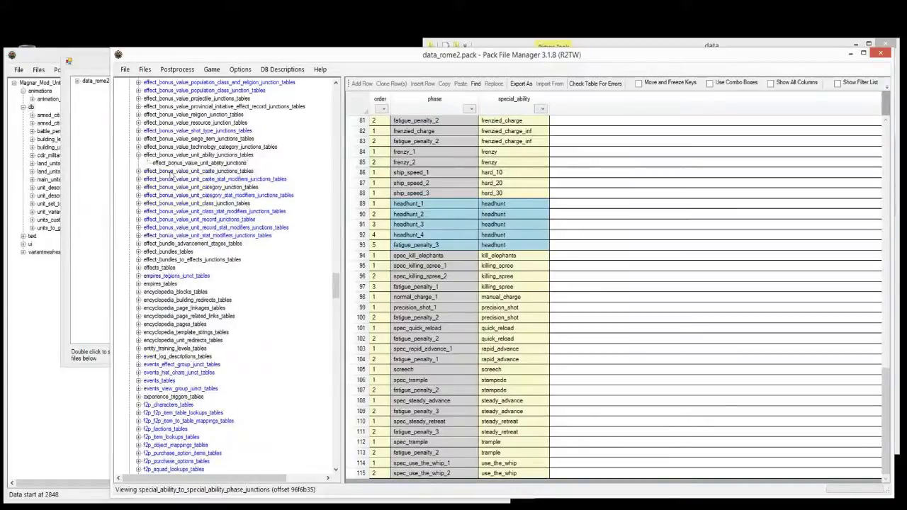
pyautogui.click(183, 163)
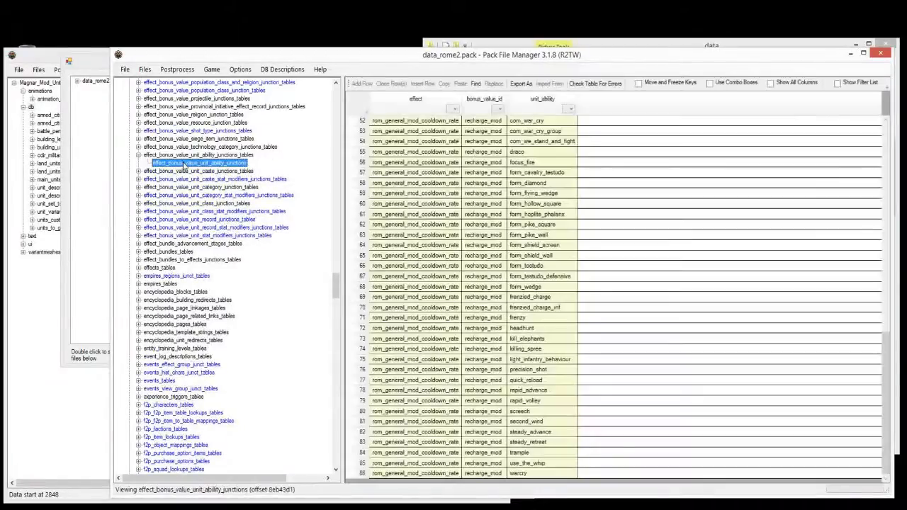
pyautogui.click(448, 133)
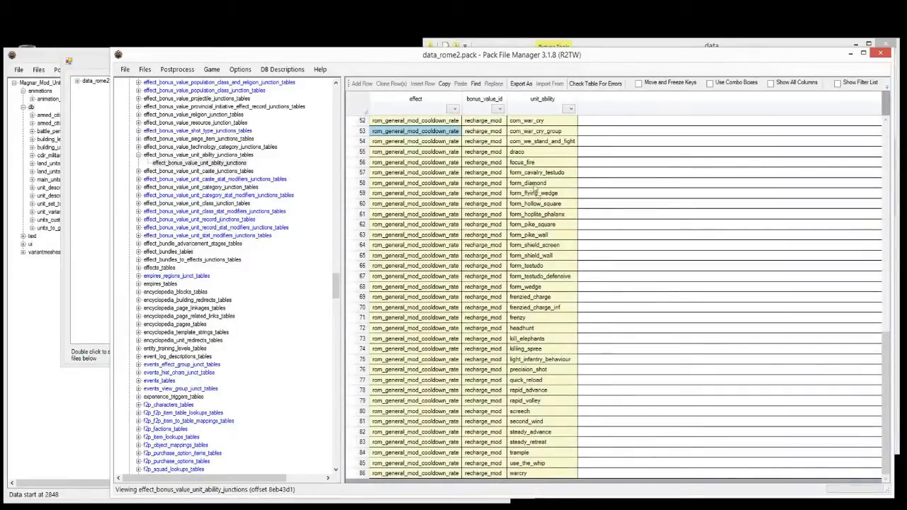
pyautogui.click(538, 152)
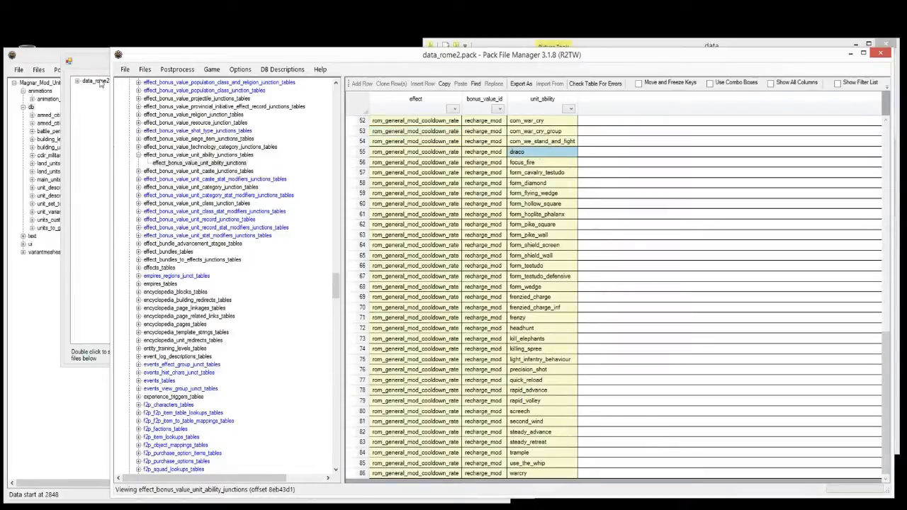
pyautogui.click(229, 155)
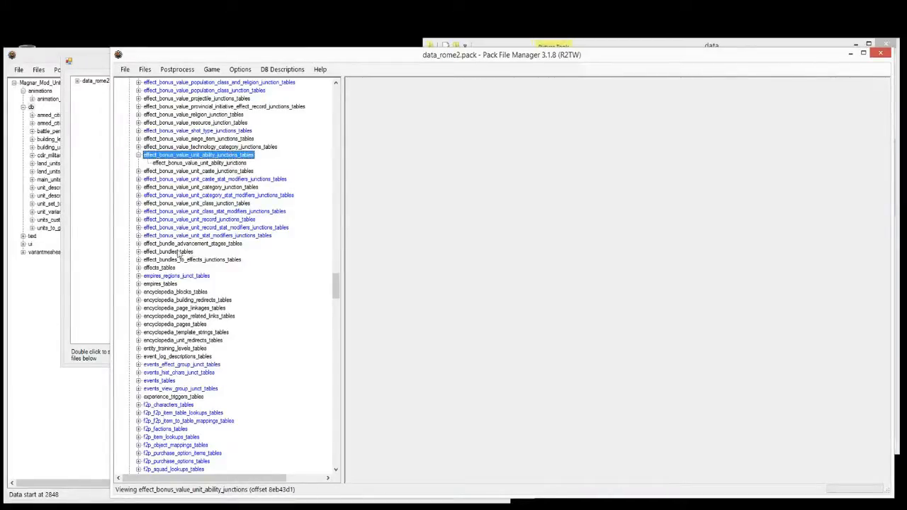
# Step: Browse to data_rome2.pack's db folder in the Add from pack dialog
pyautogui.click(101, 66)
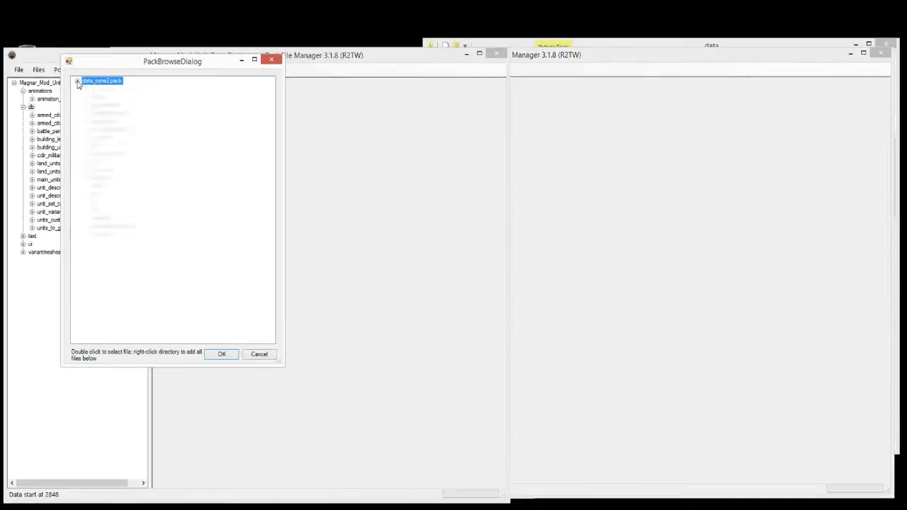
pyautogui.click(77, 81)
pyautogui.click(90, 146)
pyautogui.moveTo(272, 99)
pyautogui.mouseDown()
pyautogui.moveTo(272, 91)
pyautogui.moveTo(269, 104)
pyautogui.mouseUp()
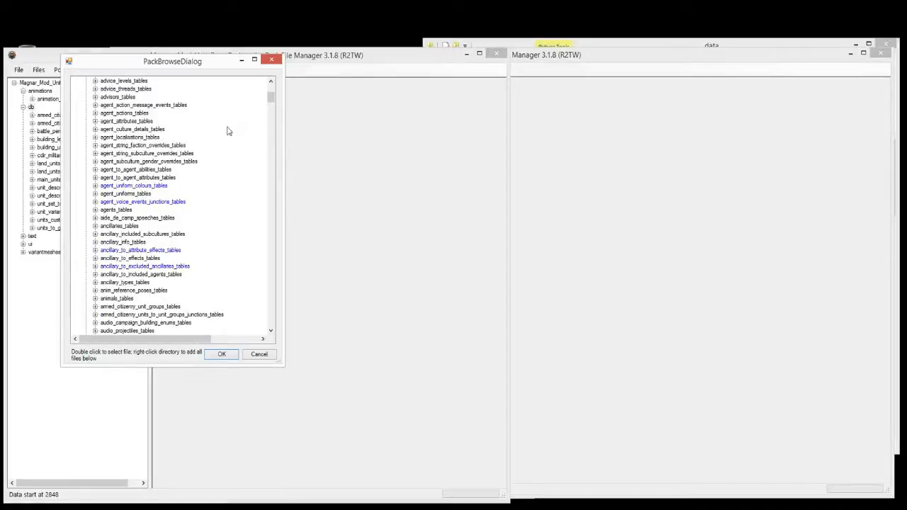
pyautogui.moveTo(271, 97); pyautogui.dragTo(268, 330)
pyautogui.scroll(5, 221, 255)
pyautogui.scroll(1, 213, 245)
pyautogui.scroll(1, 125, 156)
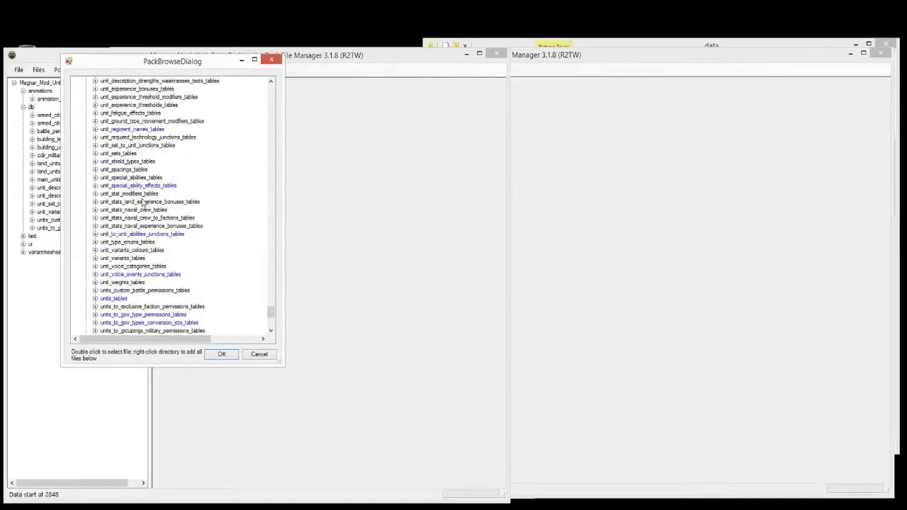
# Step: Add unit_special_abilities, special_ability_phases and special_ability_phase_stat_effects to the mod pack and save
pyautogui.doubleClick(126, 178)
pyautogui.scroll(10, 200, 174)
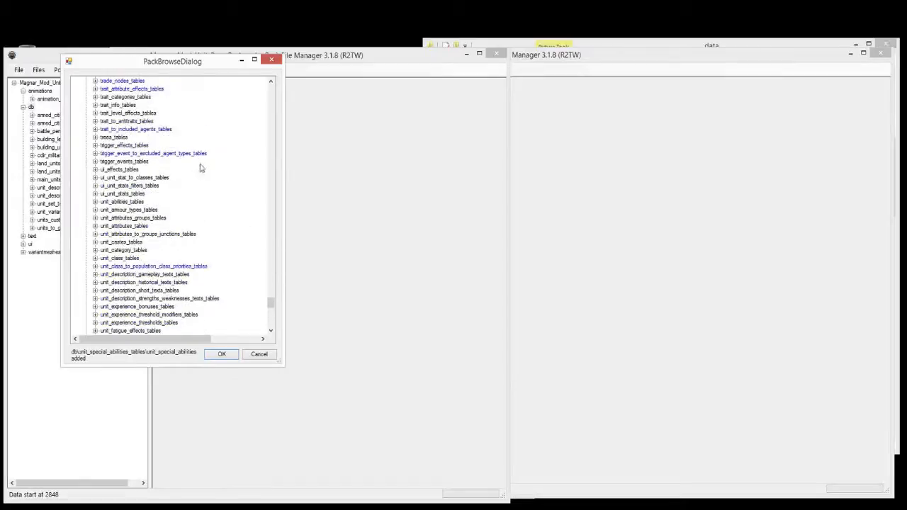
pyautogui.scroll(4, 159, 165)
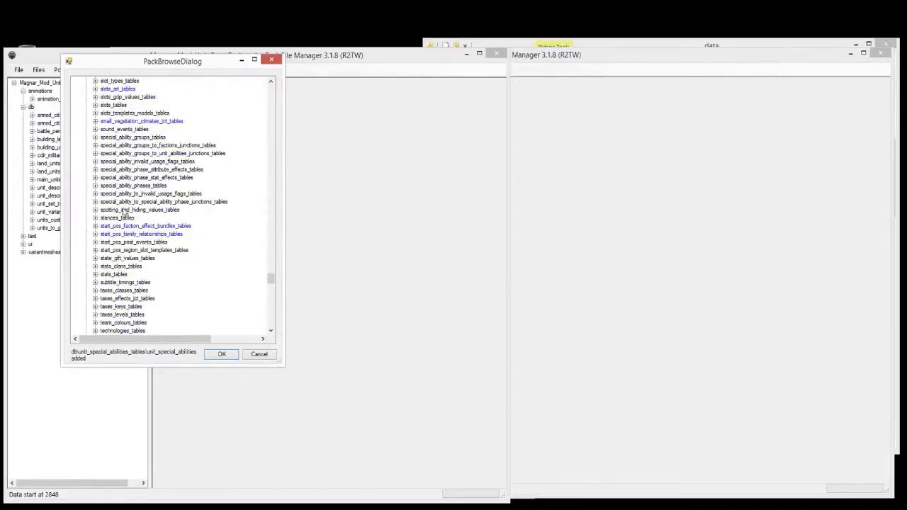
pyautogui.doubleClick(145, 186)
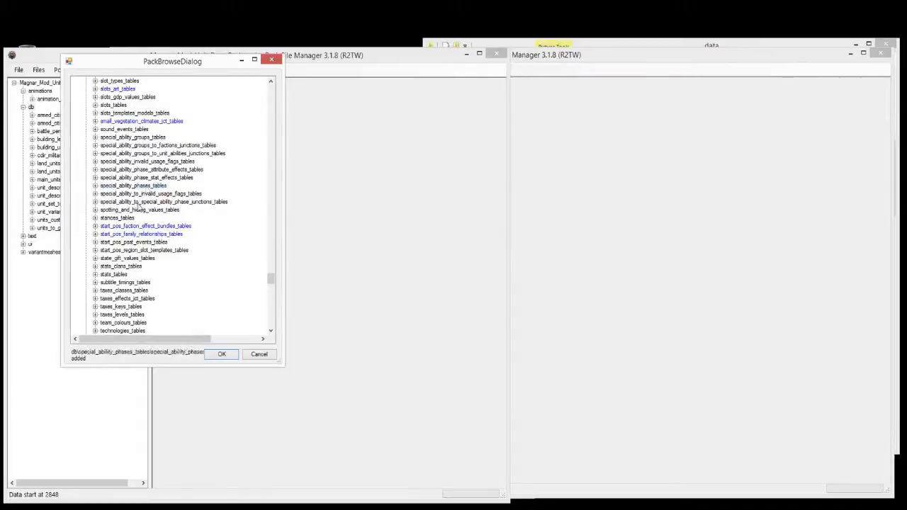
pyautogui.doubleClick(153, 178)
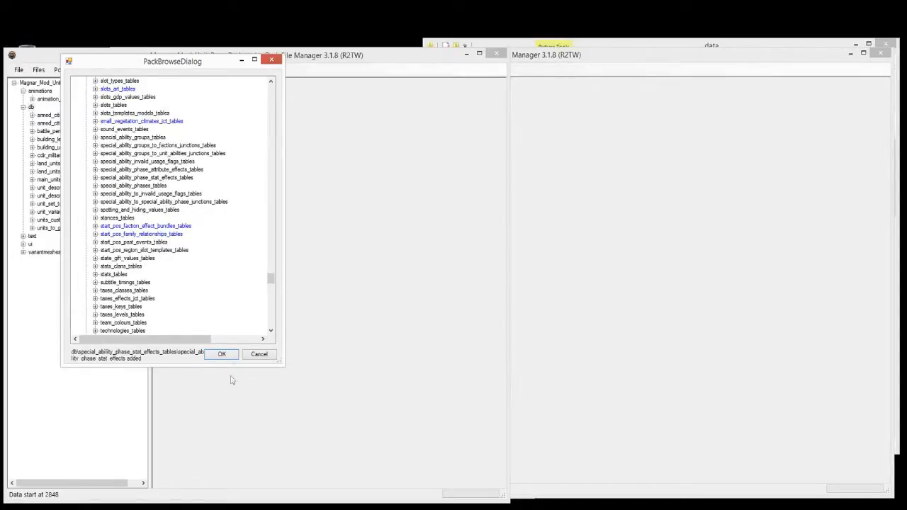
pyautogui.click(222, 355)
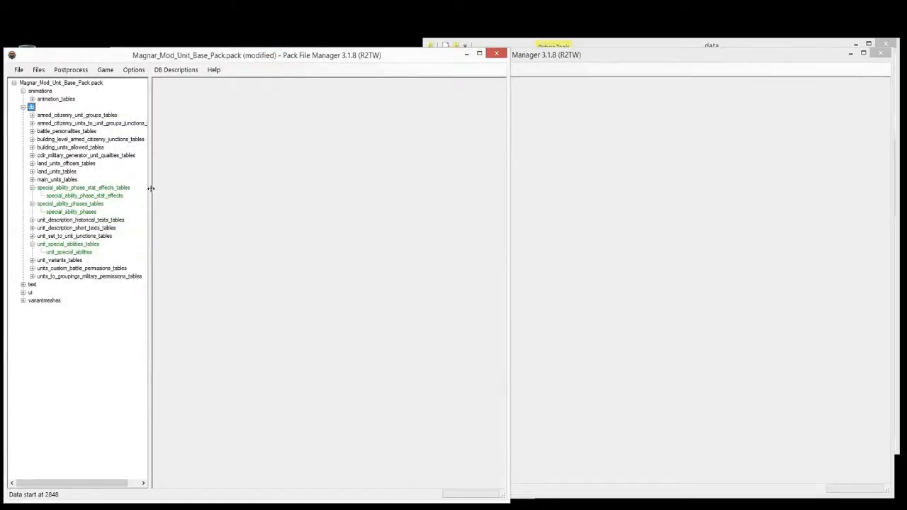
pyautogui.hotkey('ctrl', 's')
# Step: Begin renaming the special_ability_phase_stat_effects table, with the cursor at the start of the name
pyautogui.rightClick(65, 198)
pyautogui.click(109, 227)
pyautogui.press('Left')
# Step: Rename the stat effects table to mag_tut_special_ability_phase_stat_effects
pyautogui.write('hom')
pyautogui.press('BackSpace')
pyautogui.press('BackSpace')
pyautogui.press('BackSpace')
pyautogui.write('mag_tut')
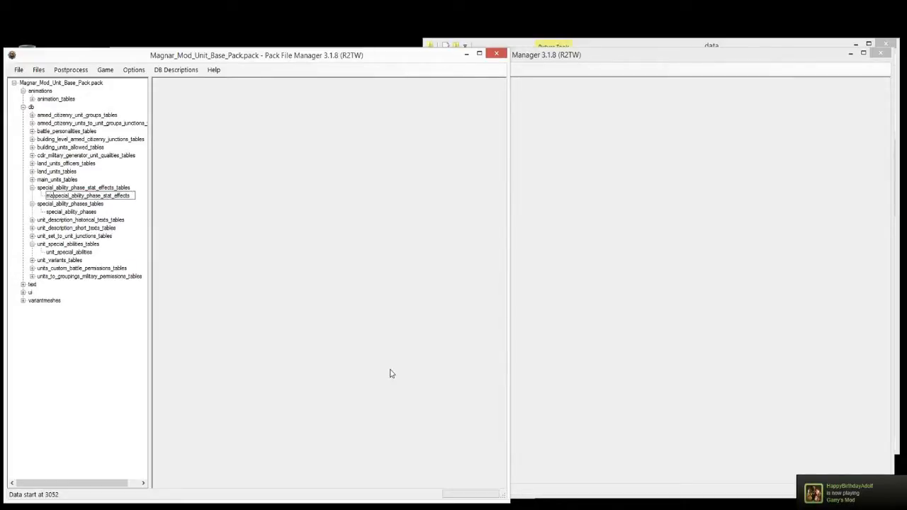
pyautogui.write('_')
pyautogui.press('Return')
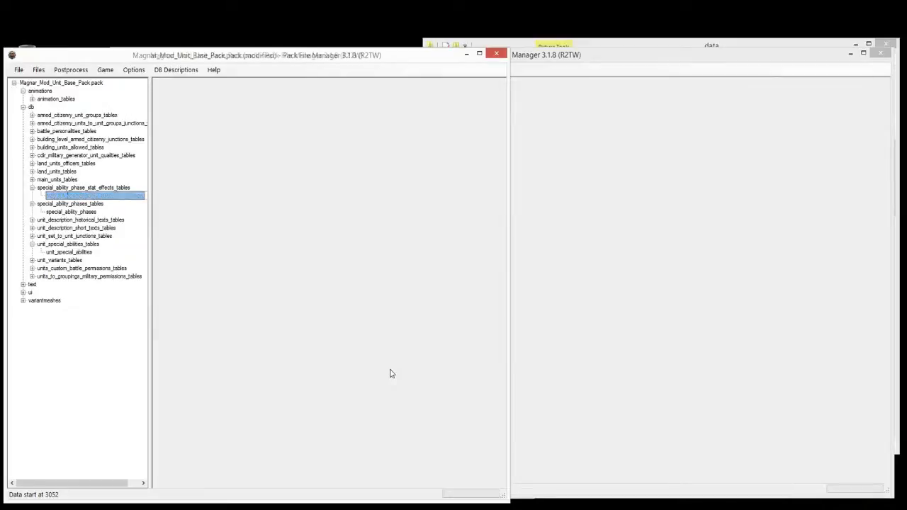
# Step: Rename special_ability_phases to mag_tut_special_ability_phases
pyautogui.click(70, 213)
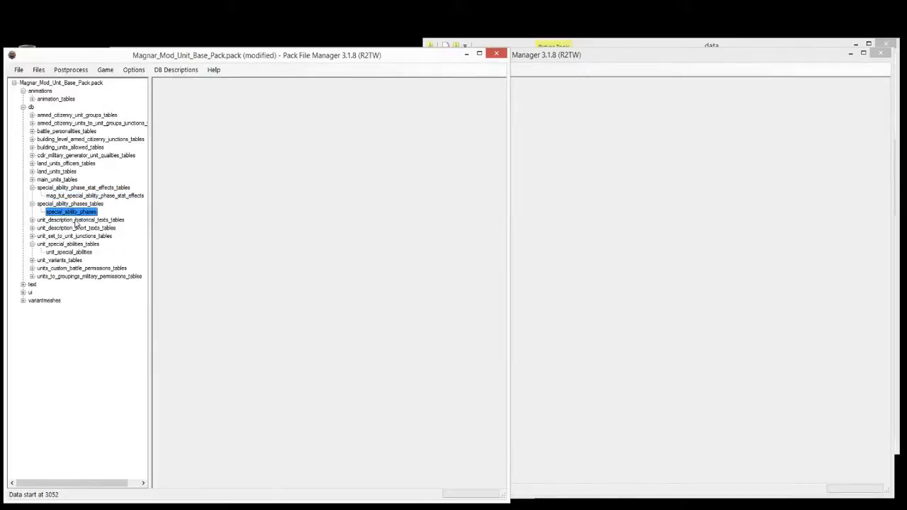
pyautogui.rightClick(70, 214)
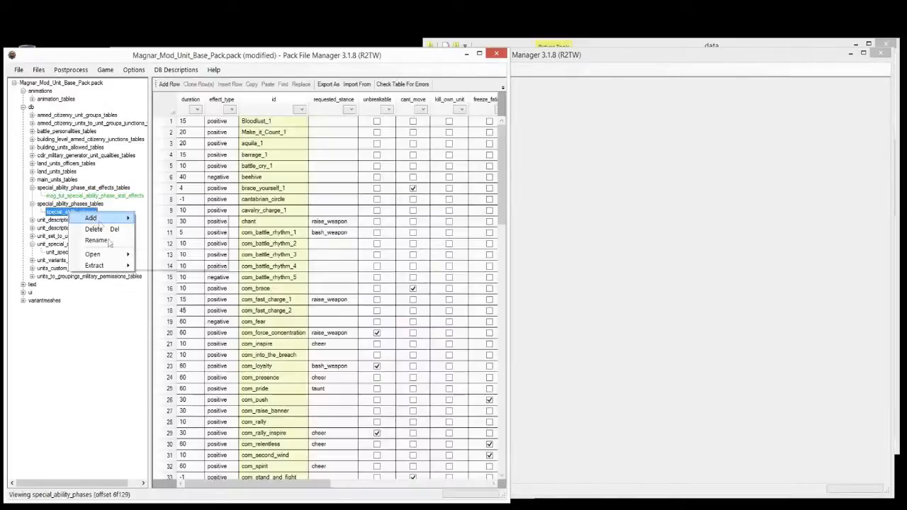
pyautogui.click(113, 242)
pyautogui.press('Home')
pyautogui.write('mag_tut_')
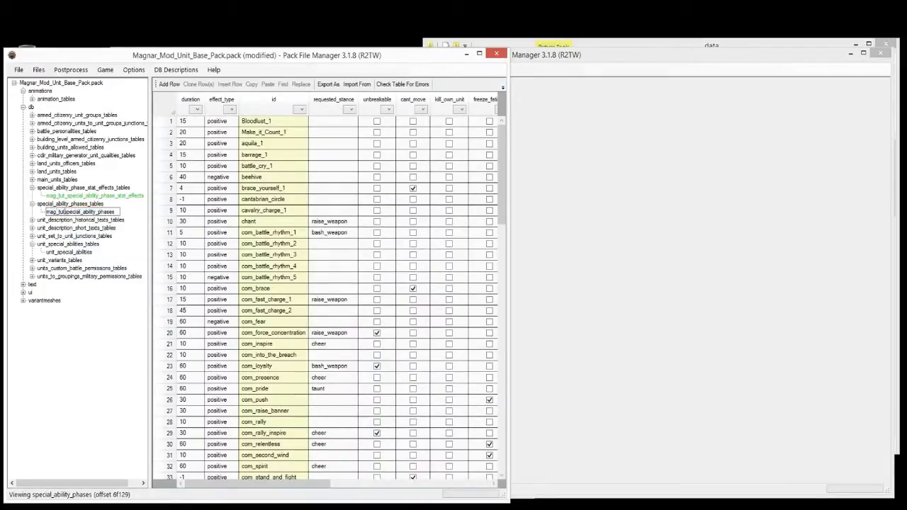
pyautogui.press('Return')
# Step: Rename unit_special_abilities to mag_tut_unit_special_abilities and save the pack
pyautogui.click(70, 253)
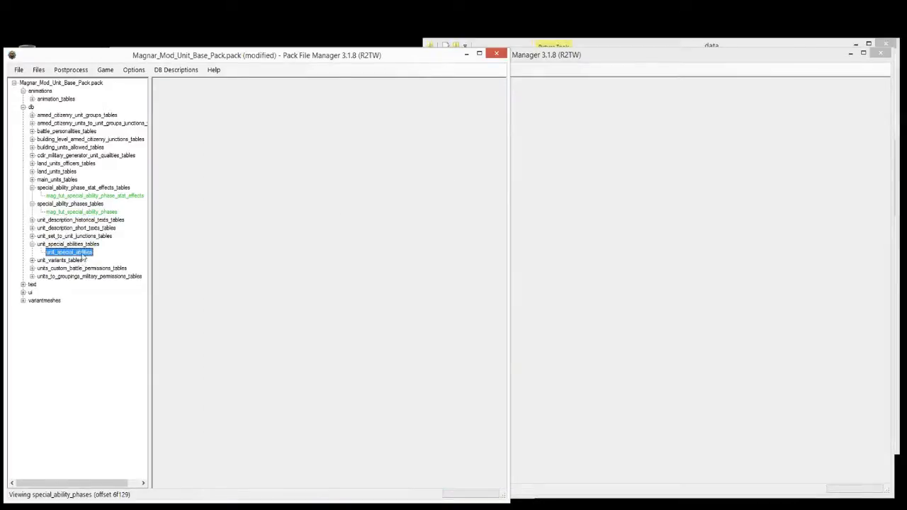
pyautogui.rightClick(84, 254)
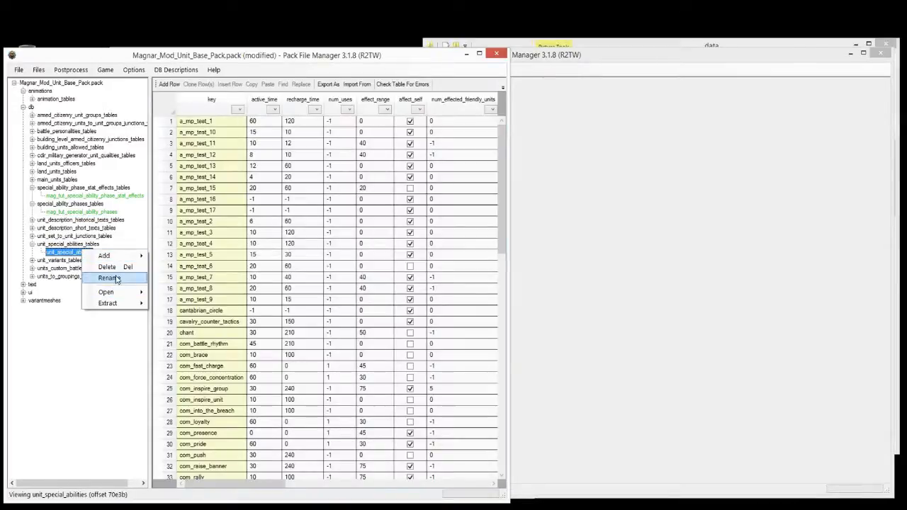
pyautogui.click(114, 278)
pyautogui.press('Home')
pyautogui.write('mag_tut_')
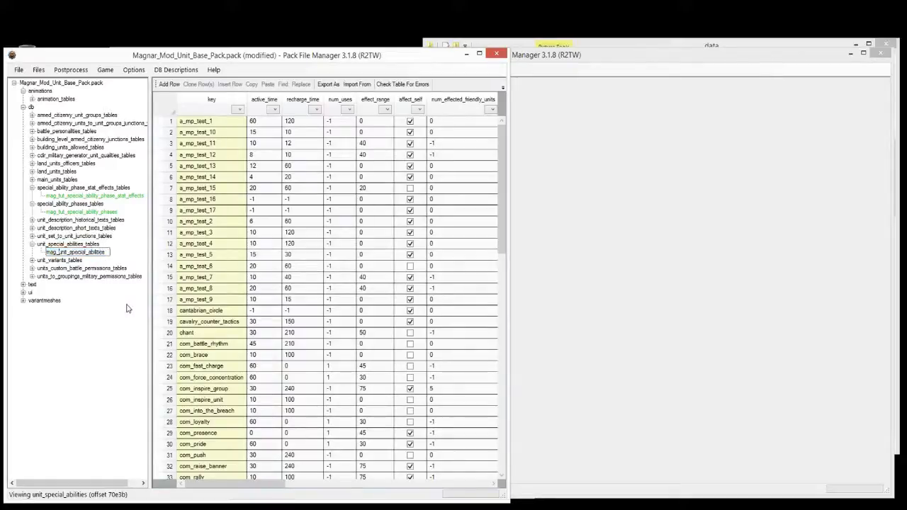
pyautogui.press('Return')
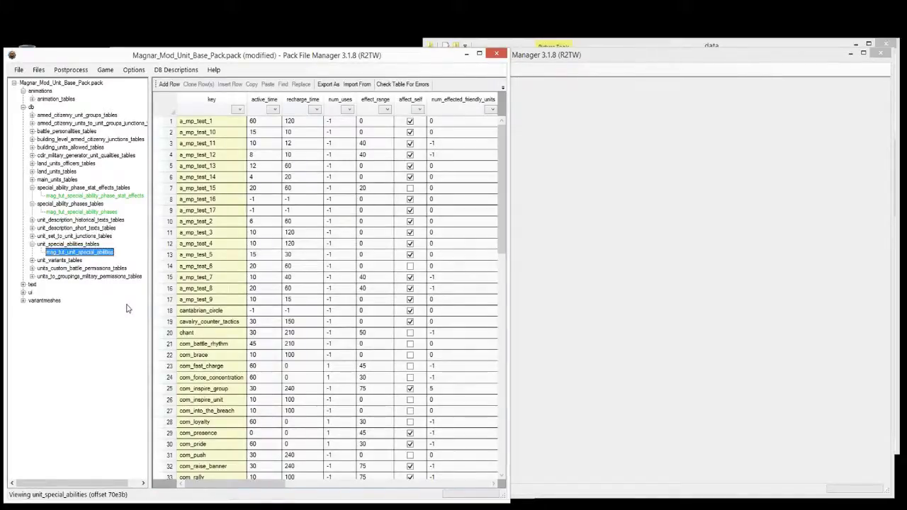
pyautogui.hotkey('ctrl', 's')
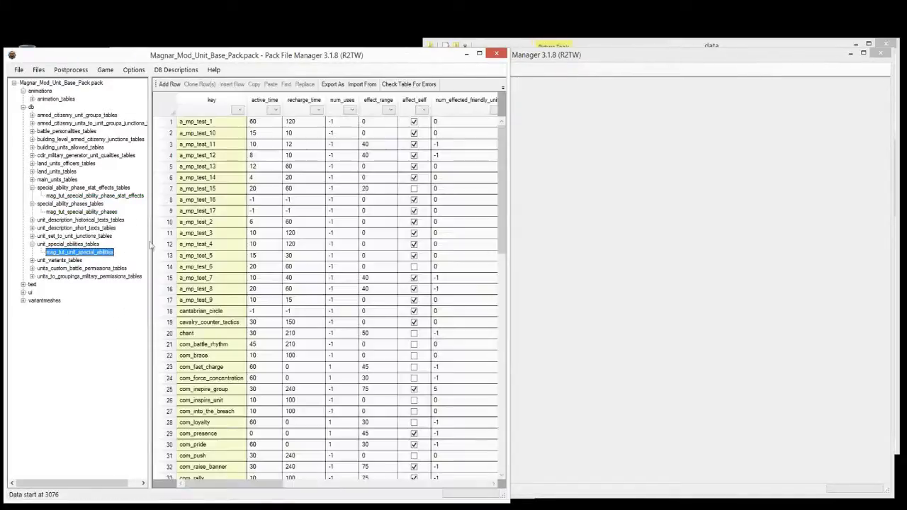
# Step: Delete every row from a_mp_test_10 to the end of mag_tut_unit_special_abilities, keeping only a_mp_test_1
pyautogui.click(191, 125)
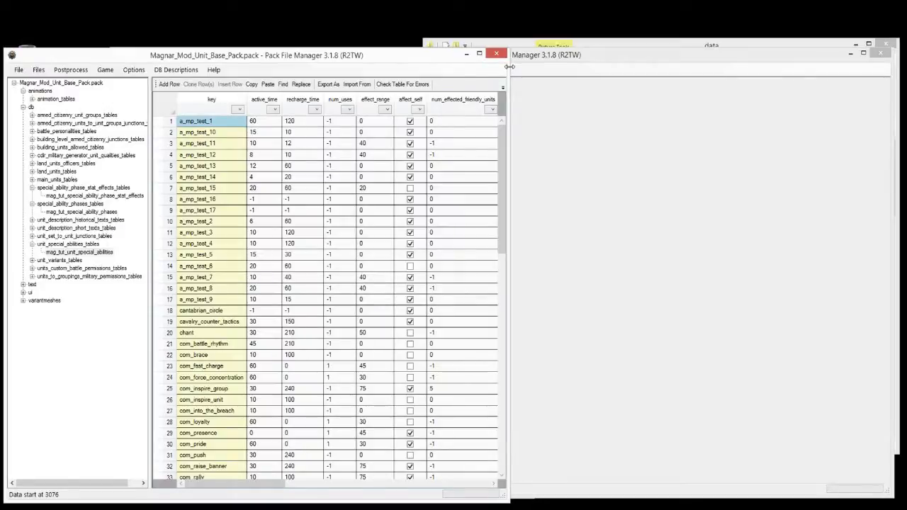
pyautogui.moveTo(510, 71); pyautogui.dragTo(892, 105)
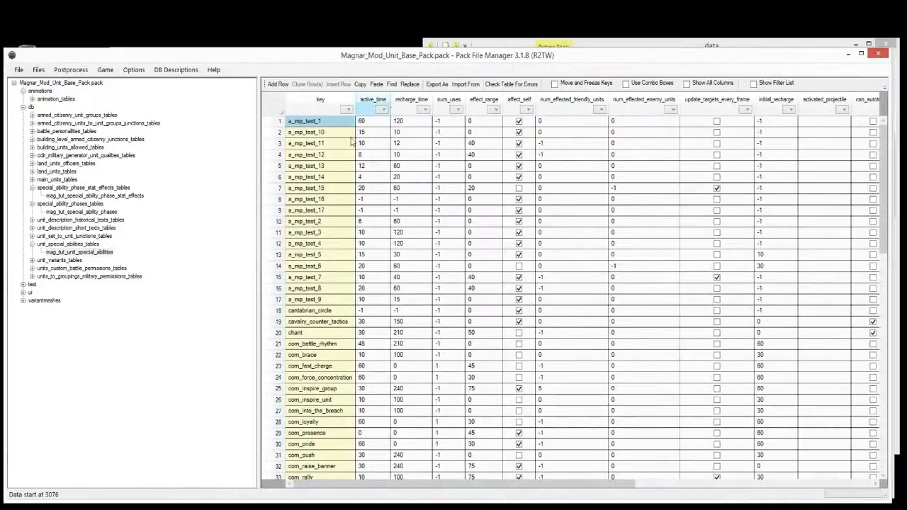
pyautogui.click(278, 133)
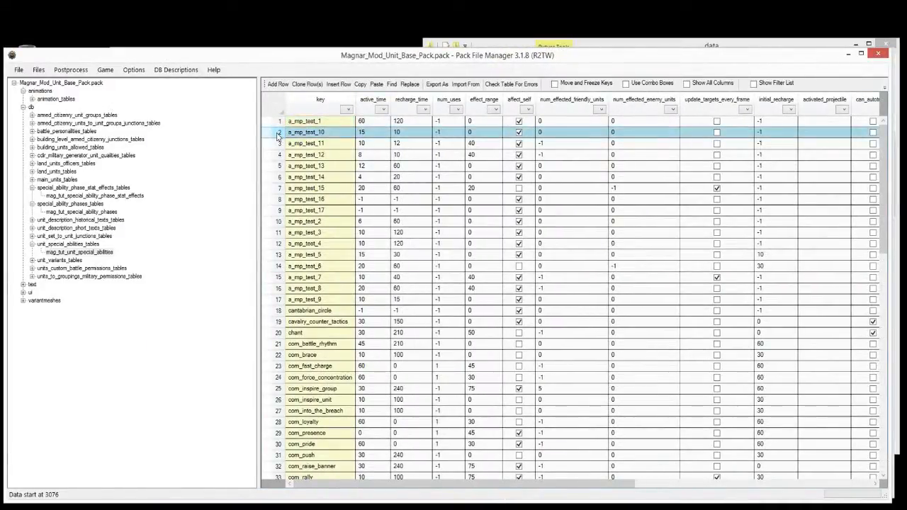
pyautogui.hotkey('ctrl', 'shift', 'End')
pyautogui.press('Delete')
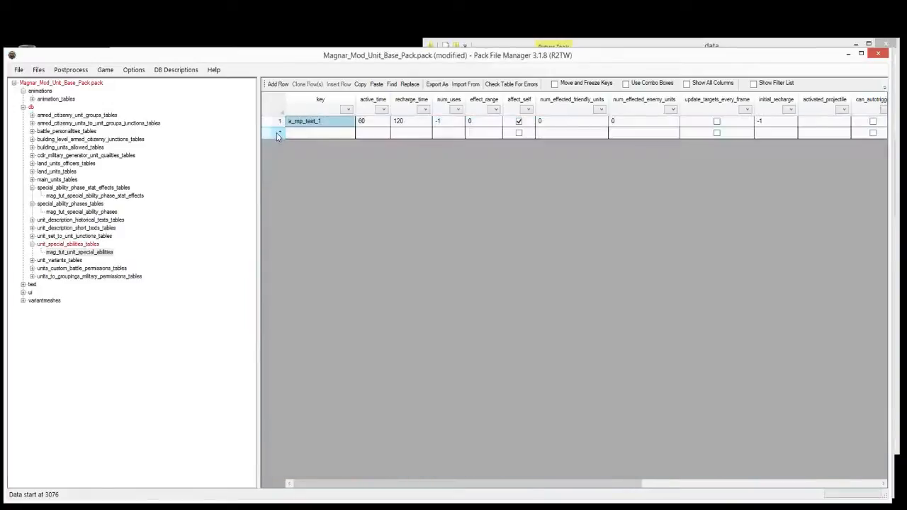
pyautogui.click(80, 196)
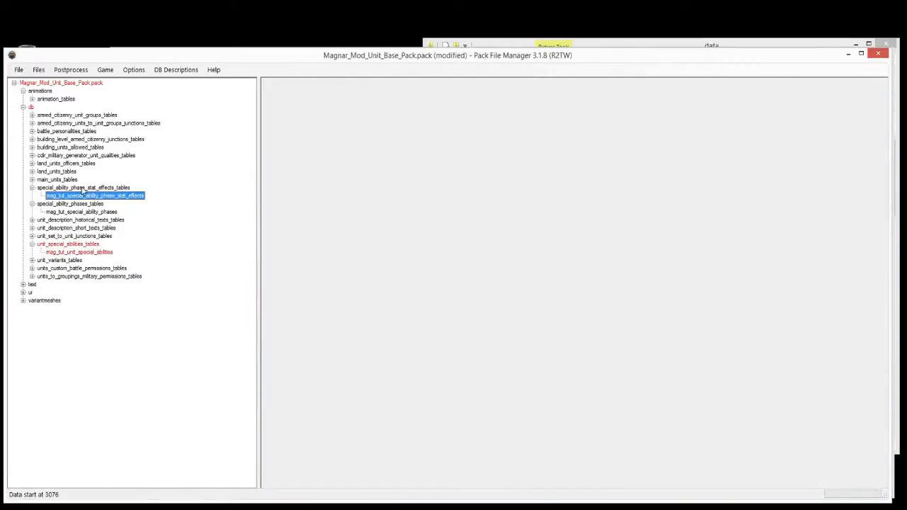
# Step: Save the pack, then add special_ability_to_special_ability_phase_junctions_tables from the game data
pyautogui.hotkey('ctrl', 's')
pyautogui.click(79, 213)
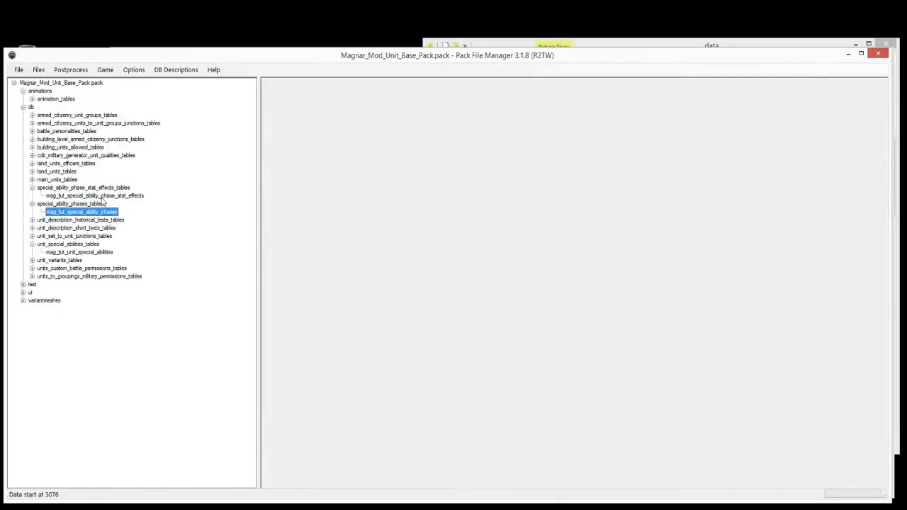
pyautogui.click(104, 196)
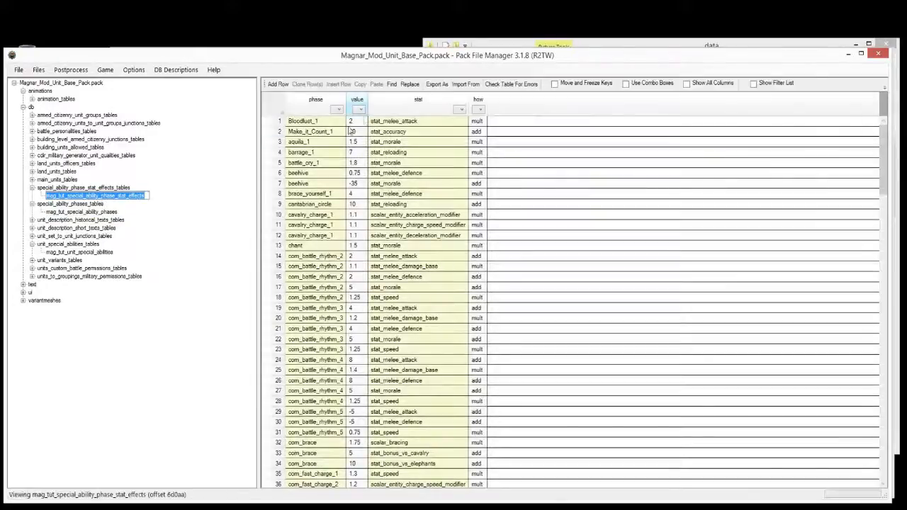
pyautogui.click(67, 212)
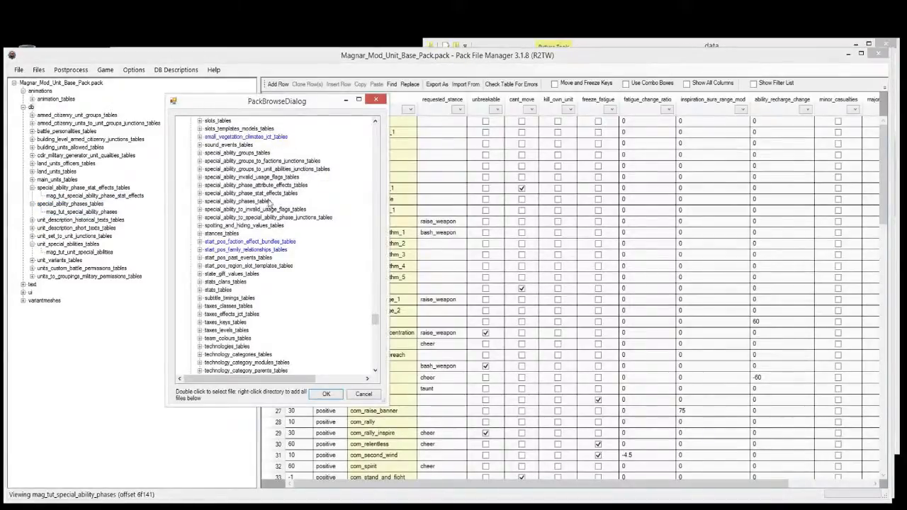
pyautogui.click(265, 217)
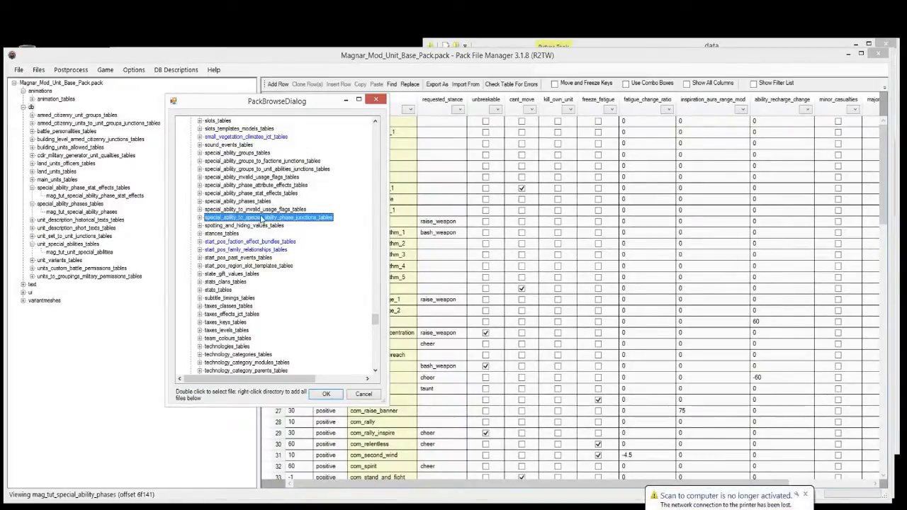
pyautogui.click(326, 394)
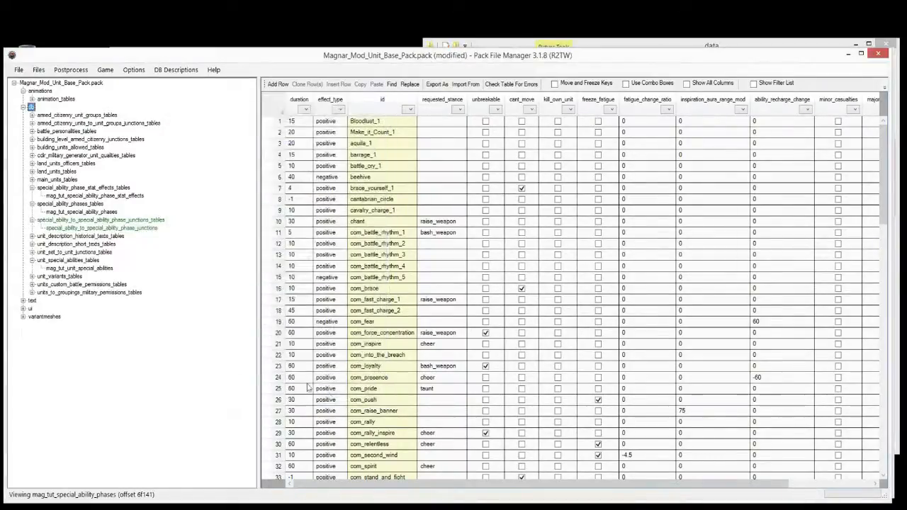
# Step: Rename the junctions table to mag_tut_special_ability_to_special_ability_phase_junctions and save via the File menu
pyautogui.click(93, 227)
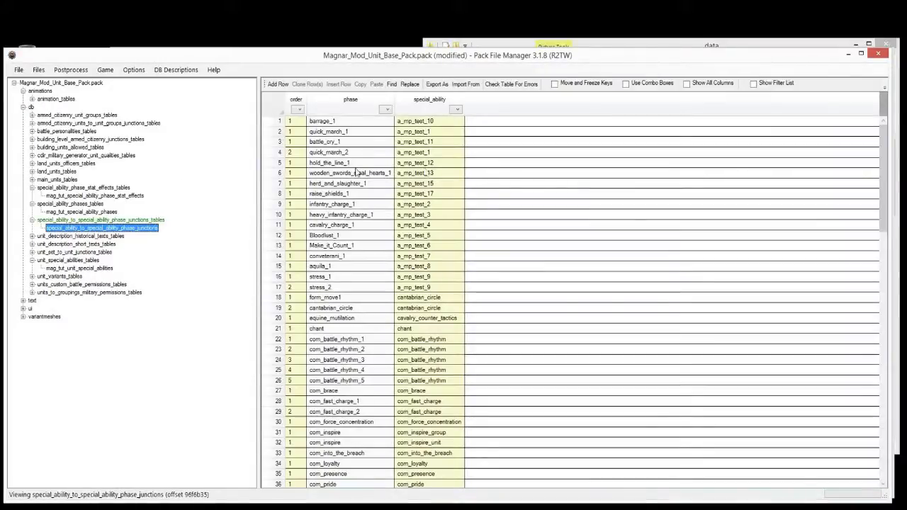
pyautogui.rightClick(75, 226)
pyautogui.click(144, 256)
pyautogui.write('mag_t')
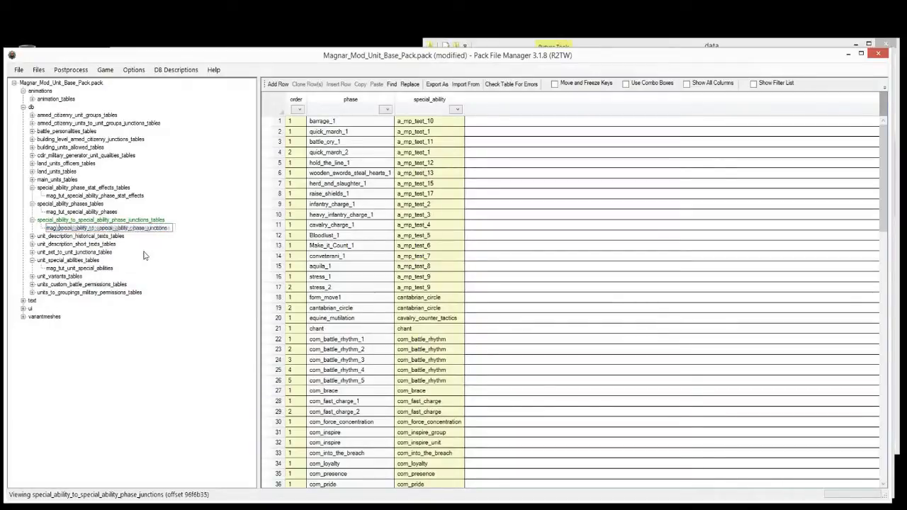
pyautogui.write('ut_')
pyautogui.press('Return')
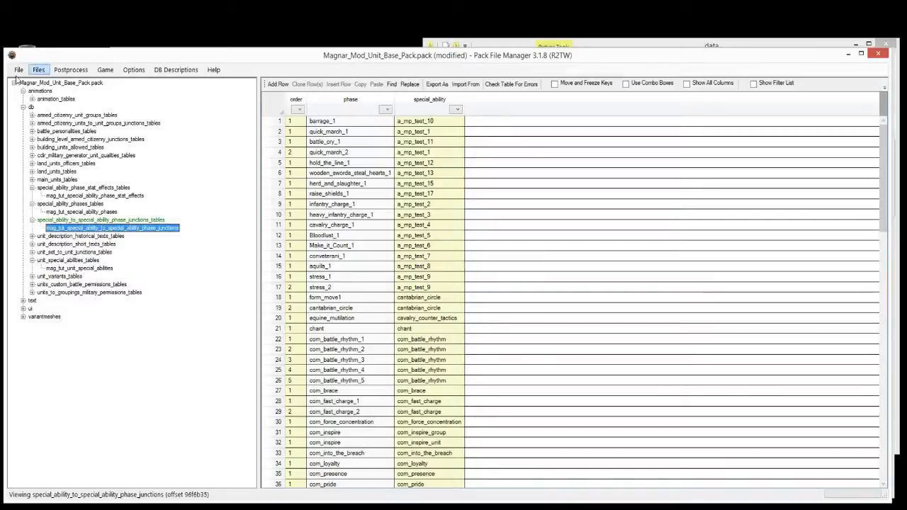
pyautogui.click(19, 70)
pyautogui.click(42, 128)
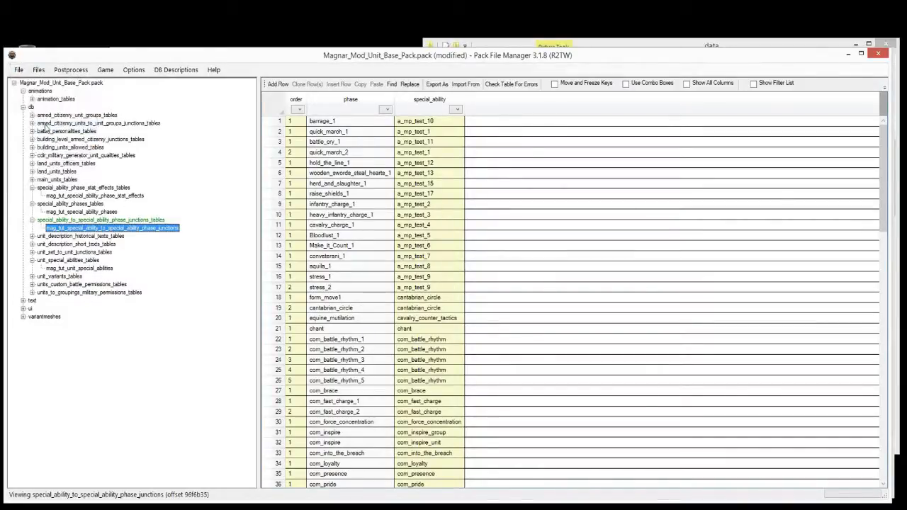
pyautogui.click(80, 212)
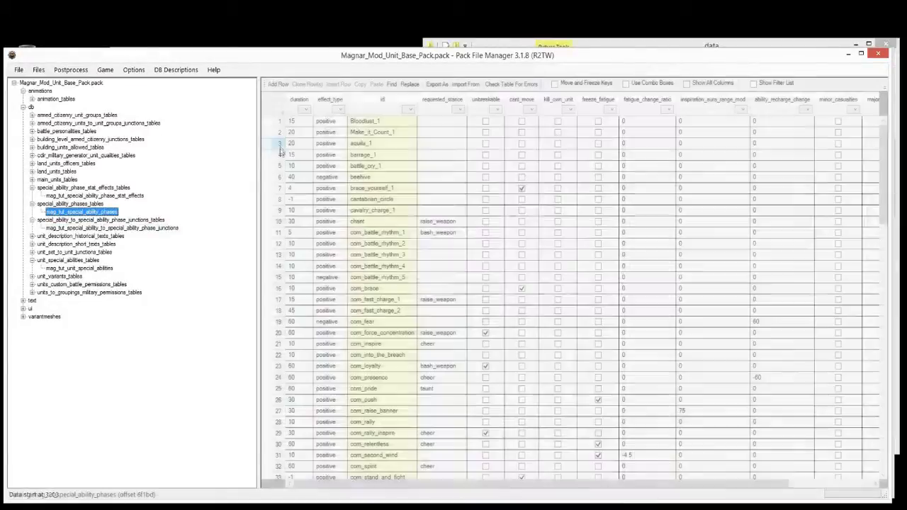
# Step: Delete all phase rows after the first two in mag_tut_special_ability_phases and save
pyautogui.click(275, 145)
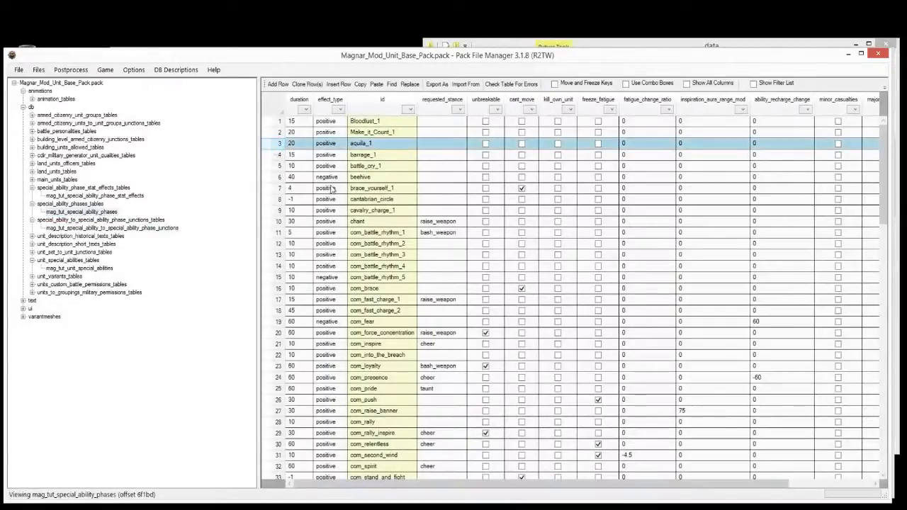
pyautogui.hotkey('ctrl', 'shift', 'Down')
pyautogui.press('Delete')
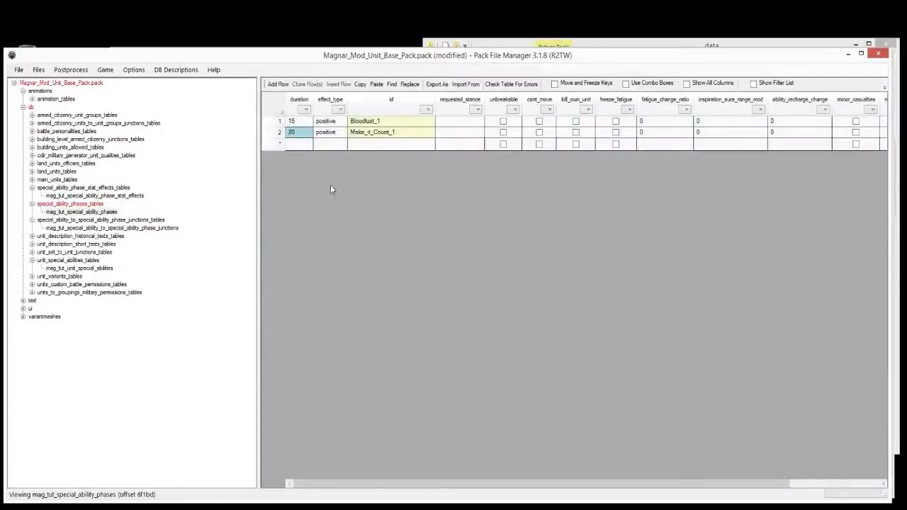
pyautogui.click(78, 180)
pyautogui.hotkey('ctrl', 's')
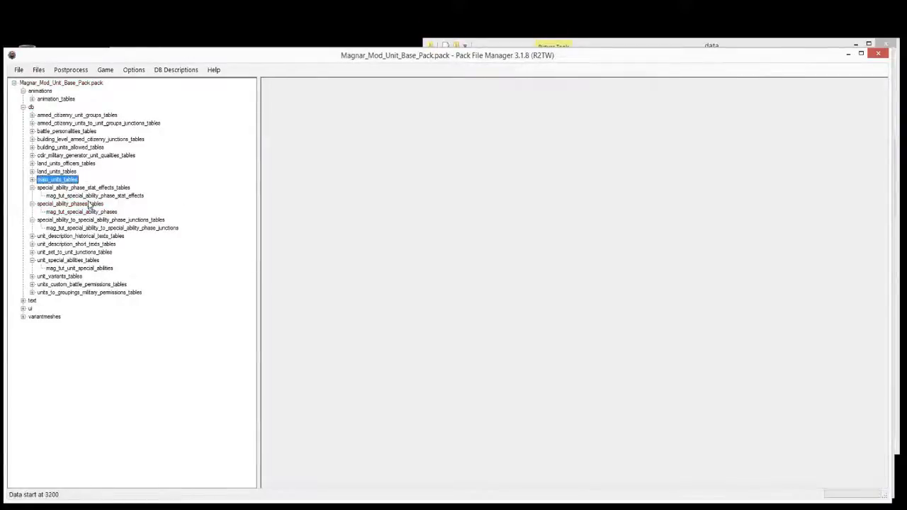
# Step: Change the two phase ids to Mag_1 and Mag_2
pyautogui.click(92, 212)
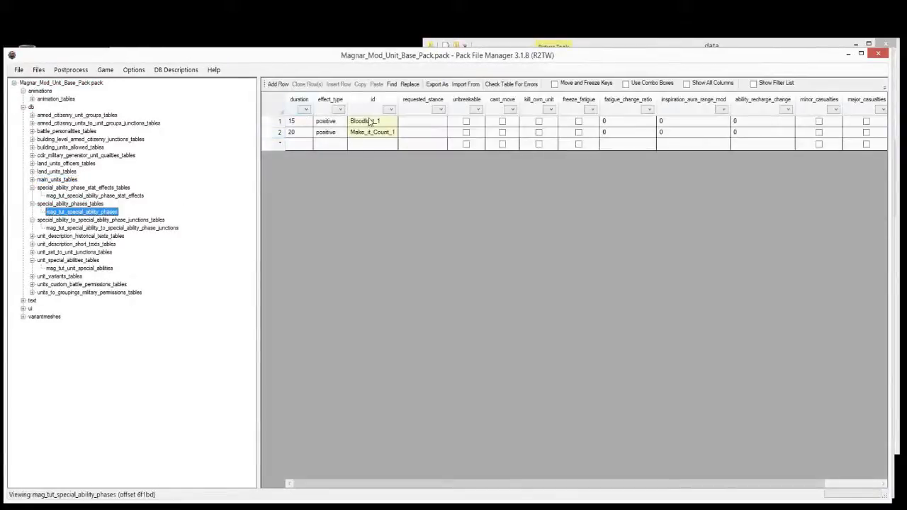
pyautogui.click(369, 122)
pyautogui.write('Mag_')
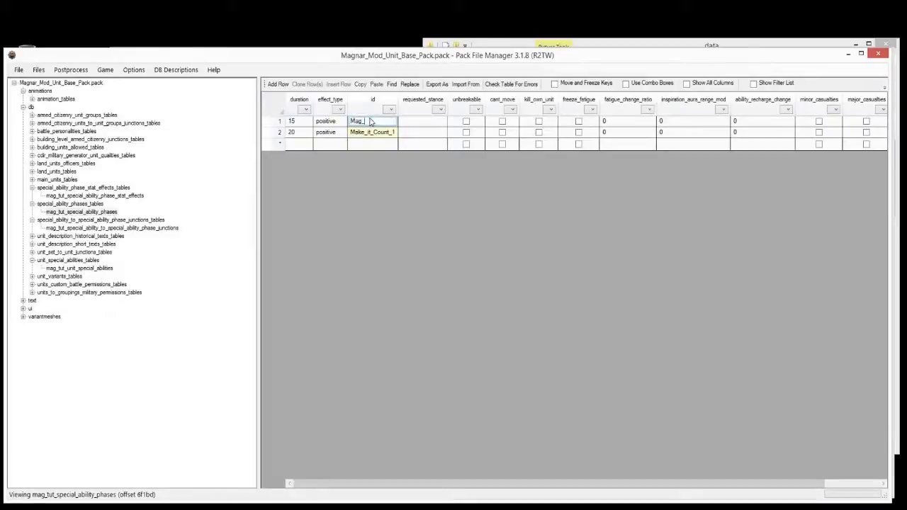
pyautogui.press('Return')
pyautogui.write('Mag_2')
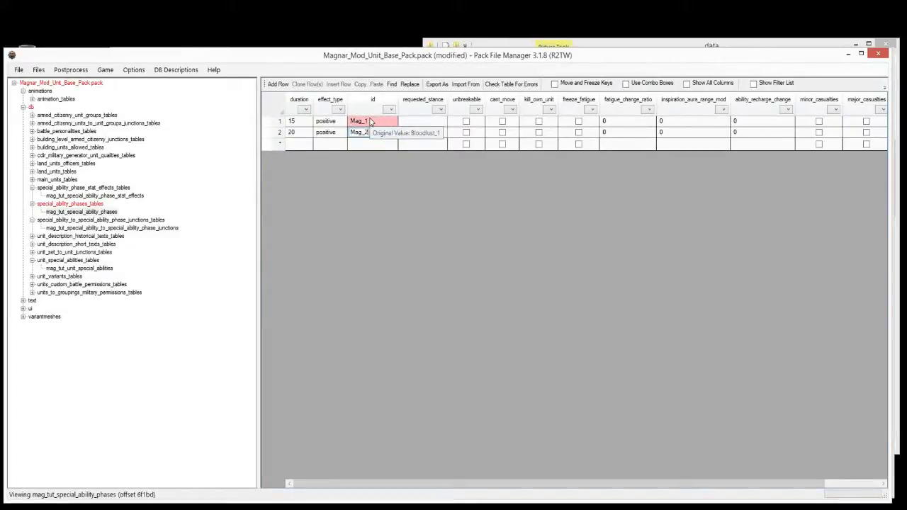
pyautogui.press('Return')
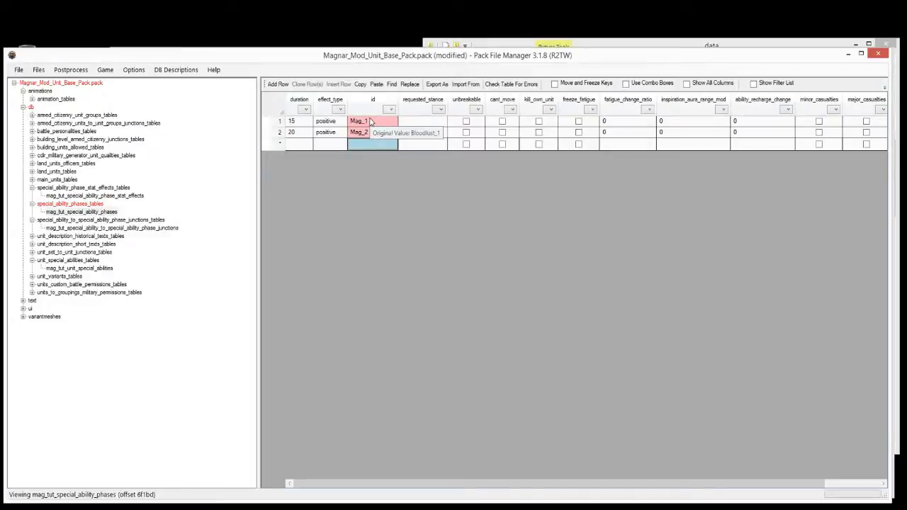
# Step: Set Mag_2's effect_type to negative, leaving Mag_1 at duration 15
pyautogui.click(300, 122)
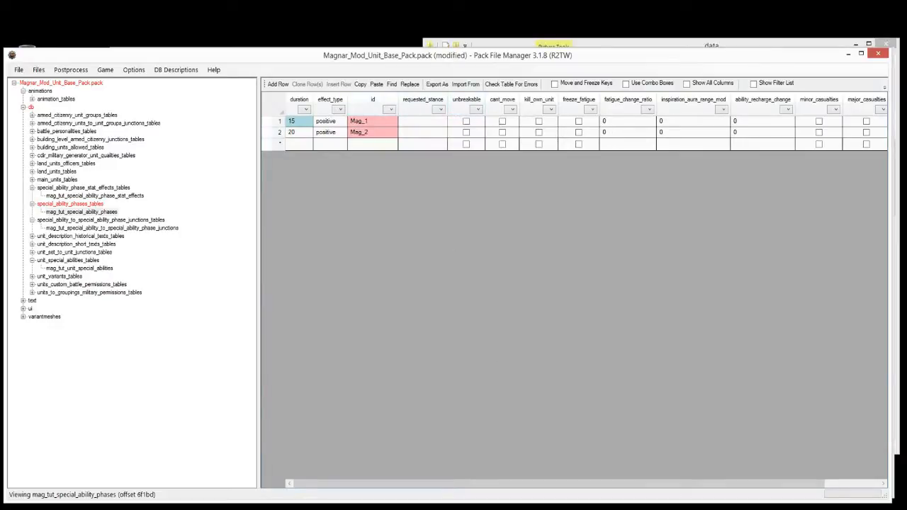
pyautogui.click(465, 486)
pyautogui.moveTo(497, 482); pyautogui.dragTo(550, 482)
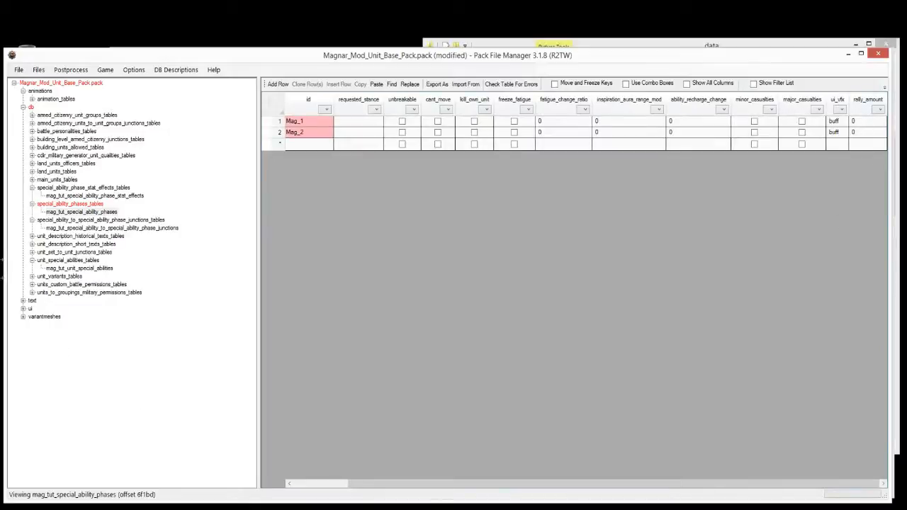
pyautogui.click(326, 482)
pyautogui.click(323, 134)
pyautogui.write('ne')
pyautogui.press('Return')
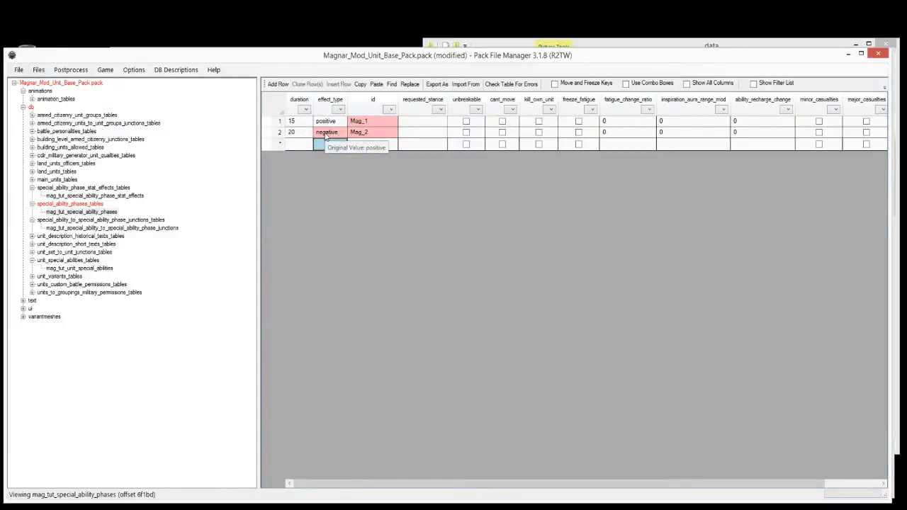
pyautogui.click(80, 196)
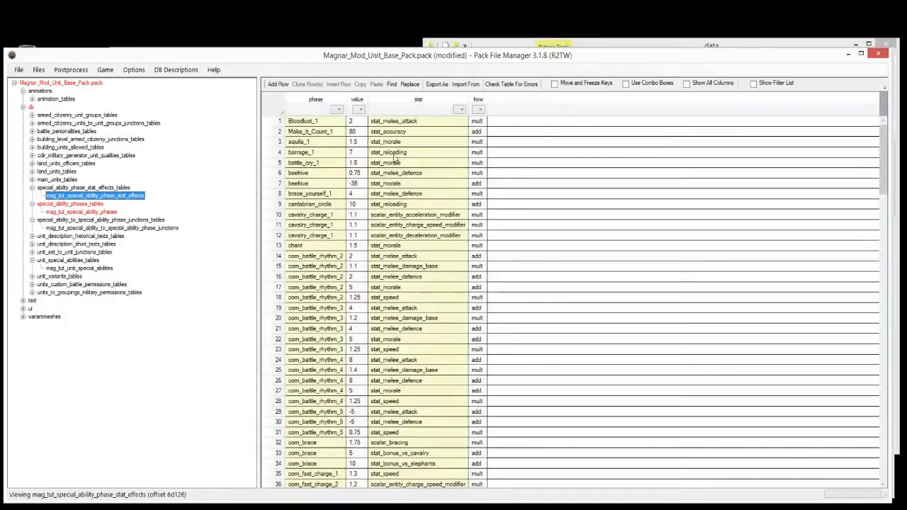
# Step: Trim mag_tut_special_ability_phase_stat_effects down to the battle_cry_1 and beehive rows
pyautogui.click(400, 124)
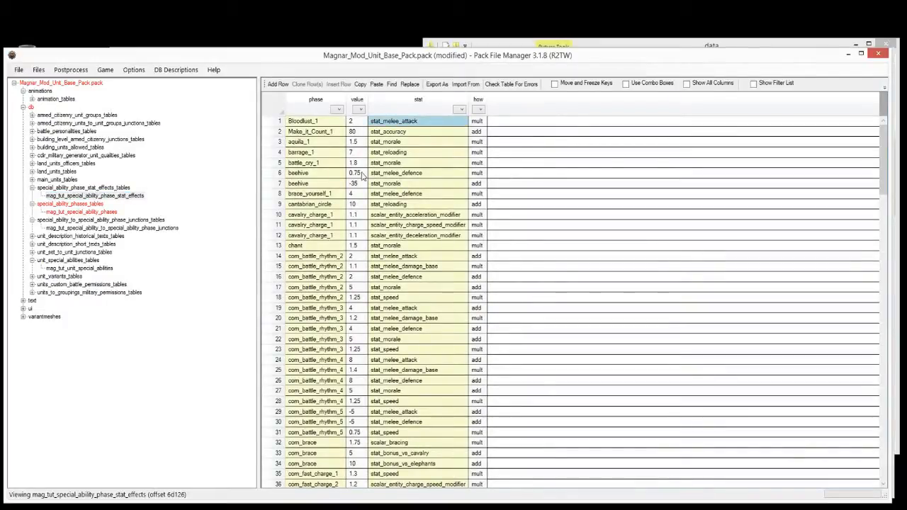
pyautogui.moveTo(278, 176); pyautogui.dragTo(279, 165)
pyautogui.click(279, 153)
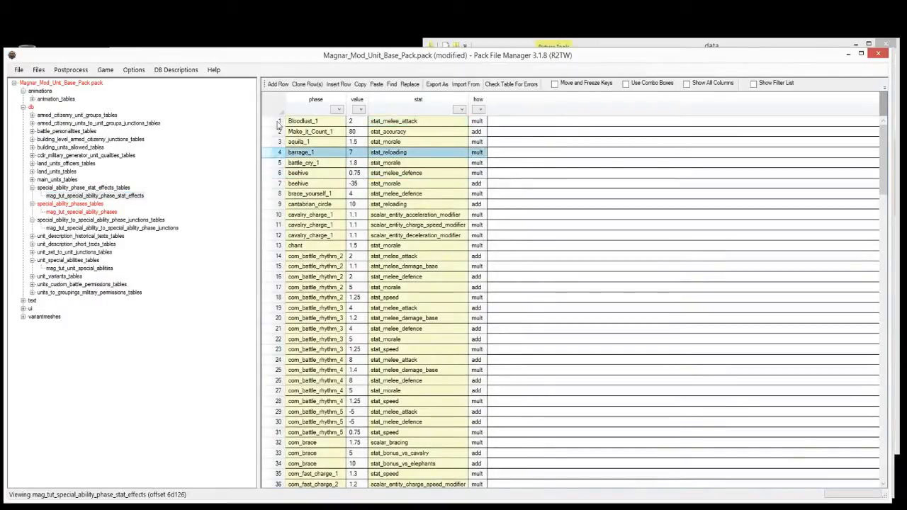
pyautogui.keyDown('shift'); pyautogui.click(278, 124); pyautogui.keyUp('shift')
pyautogui.press('Delete')
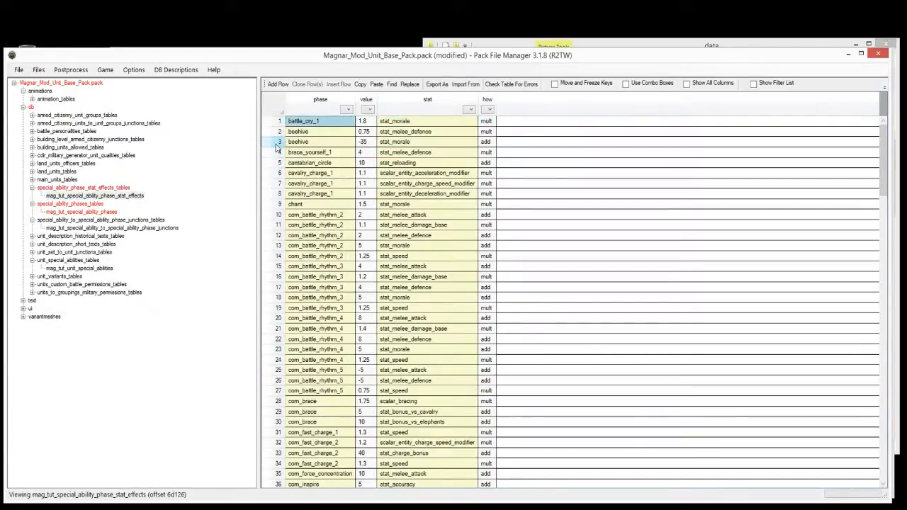
pyautogui.moveTo(279, 142); pyautogui.dragTo(278, 370)
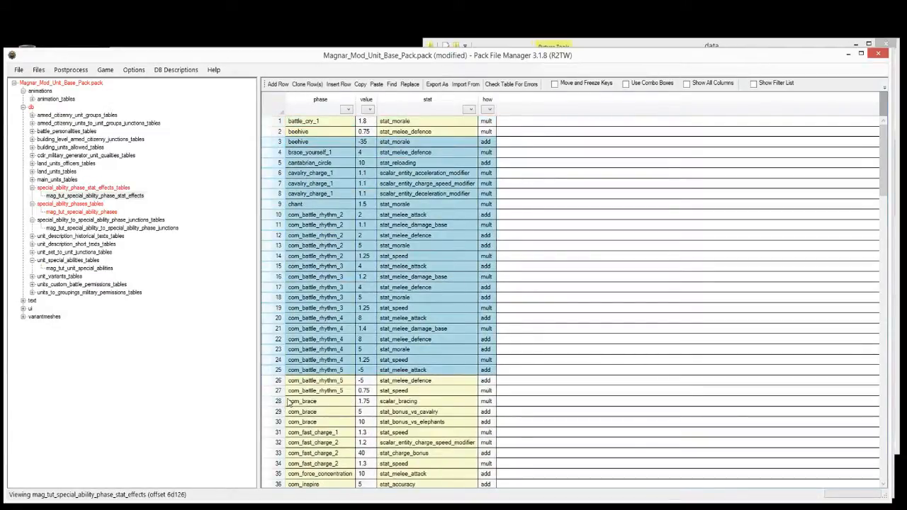
pyautogui.hotkey('ctrl', 'shift', 'Down')
pyautogui.press('Delete')
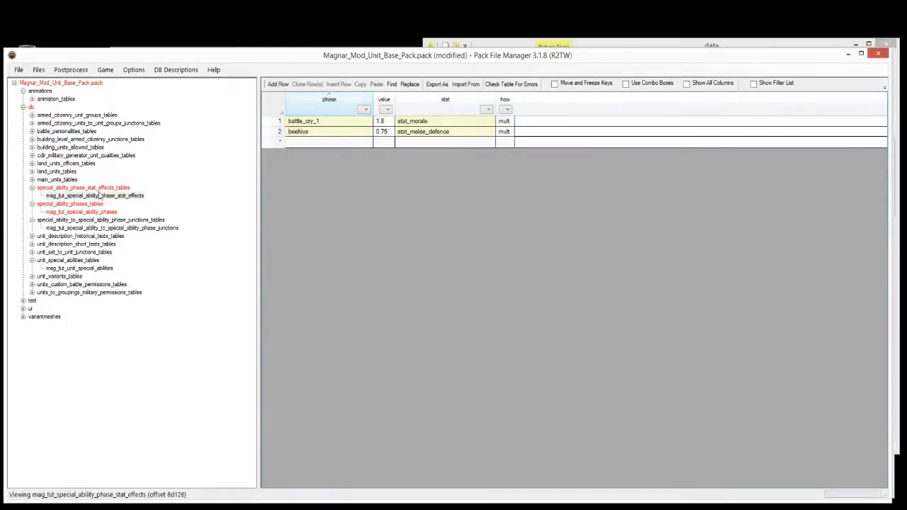
pyautogui.click(64, 236)
pyautogui.click(74, 196)
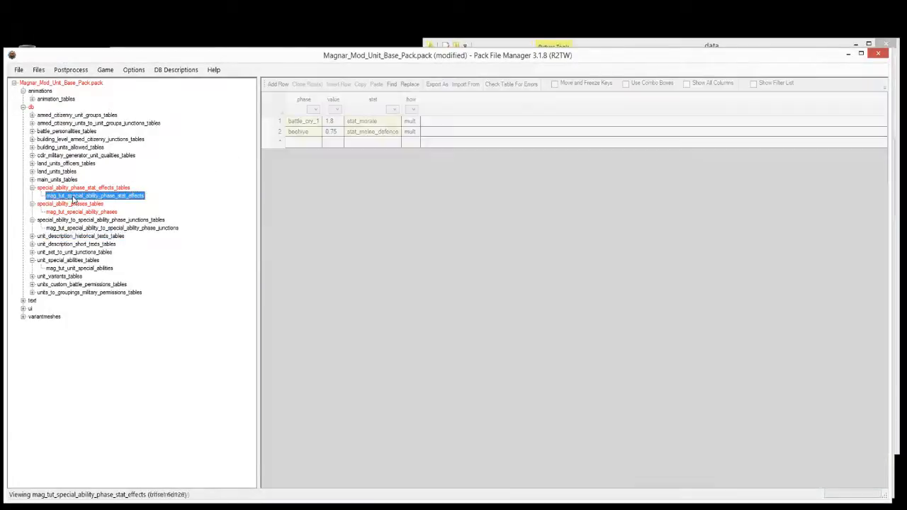
# Step: Paste the Mag_1 and Mag_2 ids from the phases table over the two phase values
pyautogui.click(94, 213)
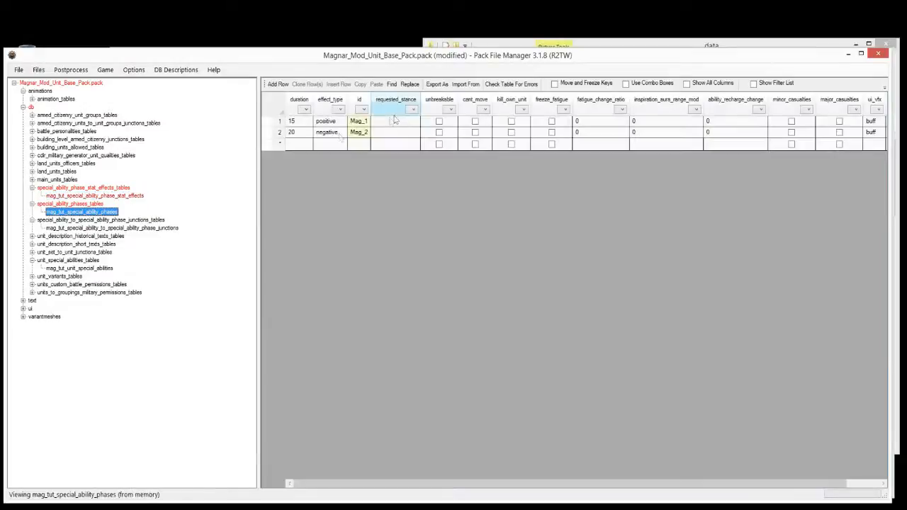
pyautogui.moveTo(353, 124); pyautogui.dragTo(356, 138)
pyautogui.hotkey('ctrl', 'c')
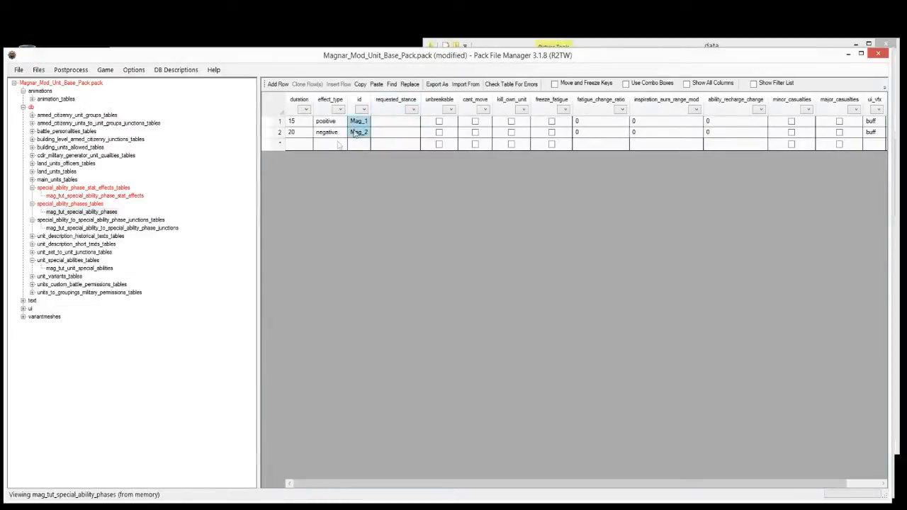
pyautogui.click(78, 197)
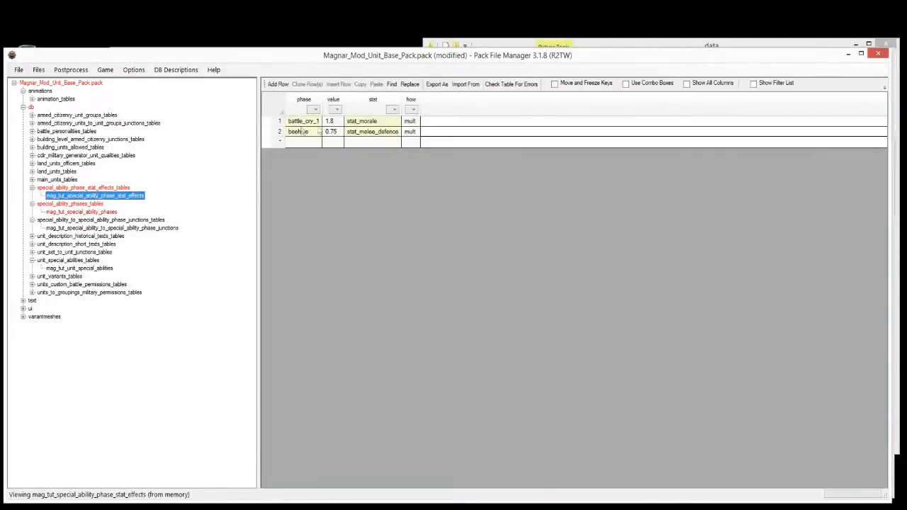
pyautogui.moveTo(300, 125); pyautogui.dragTo(295, 136)
pyautogui.hotkey('ctrl', 'v')
# Step: Check the stat entries: Mag_1 stat_morale 1.8 and Mag_2 stat_melee_defence 0.75
pyautogui.click(375, 132)
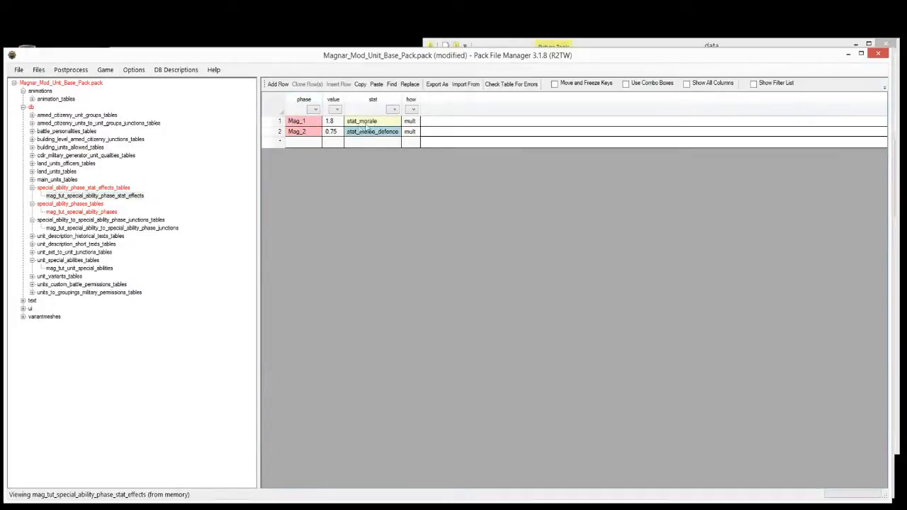
pyautogui.click(371, 121)
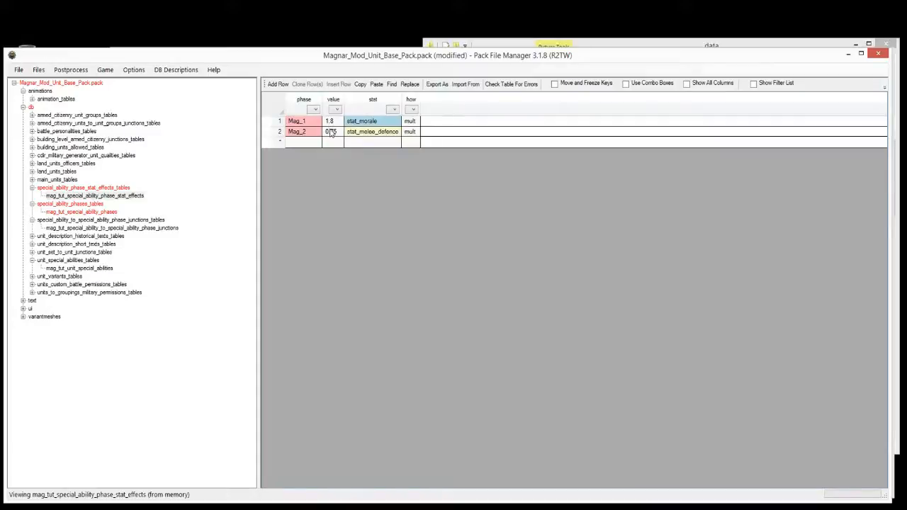
pyautogui.click(388, 136)
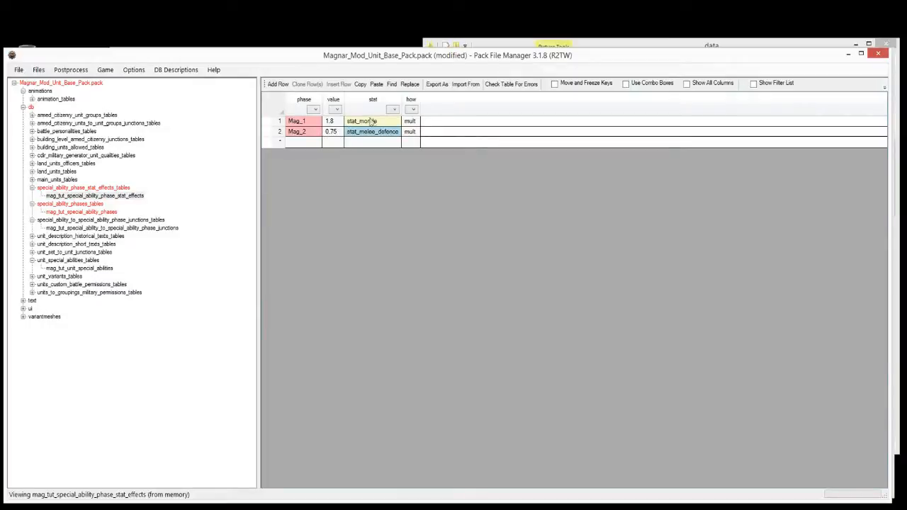
pyautogui.click(103, 221)
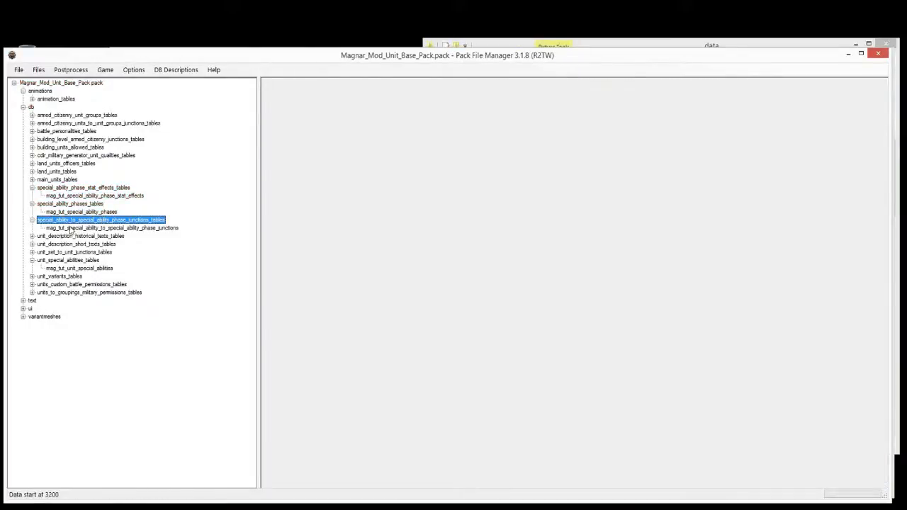
# Step: Trim the phase junctions table to its first two rows by deleting rows 3 onward
pyautogui.click(78, 229)
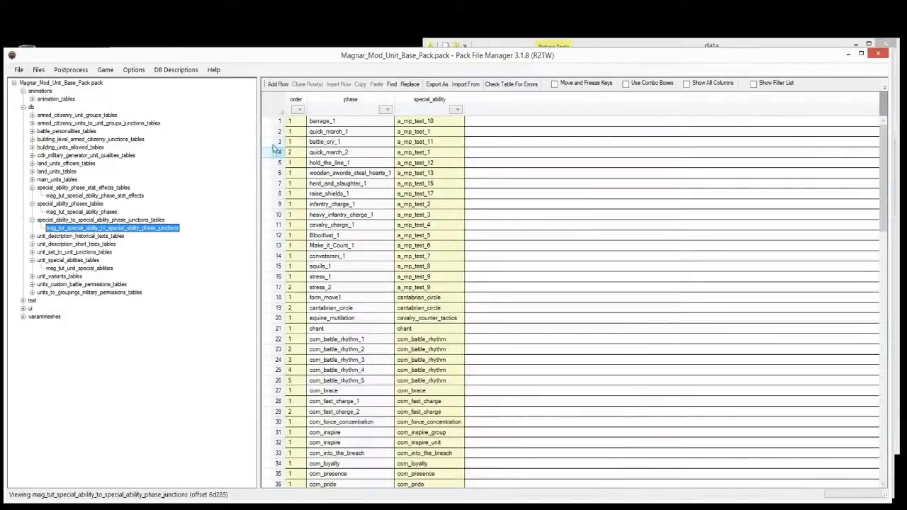
pyautogui.click(275, 143)
pyautogui.hotkey('ctrl', 'shift', 'Down')
pyautogui.press('Delete')
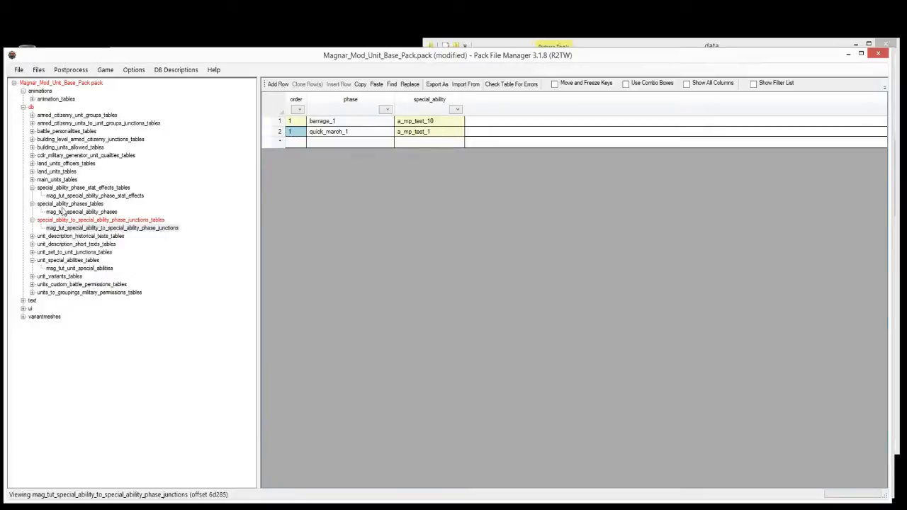
# Step: Copy a_mp_test_1 from mag_tut_unit_special_abilities into both special_ability cells of the junctions table
pyautogui.click(75, 268)
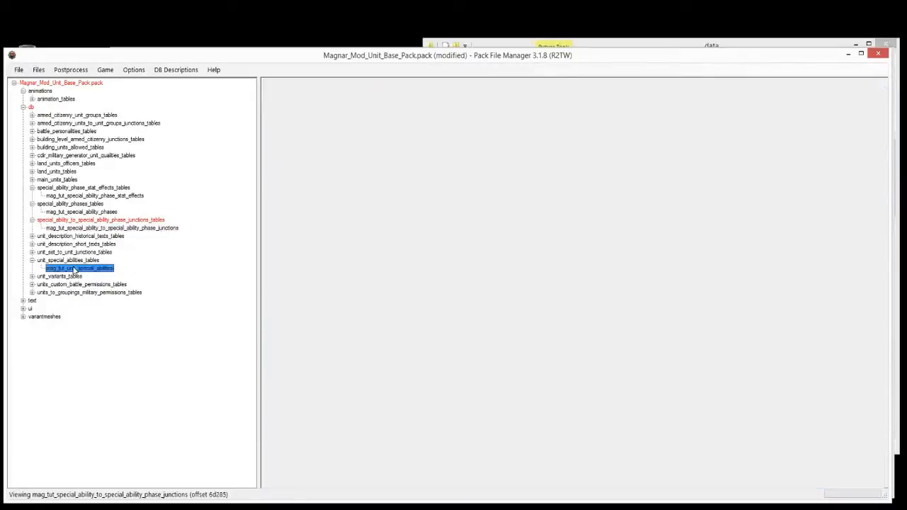
pyautogui.click(311, 122)
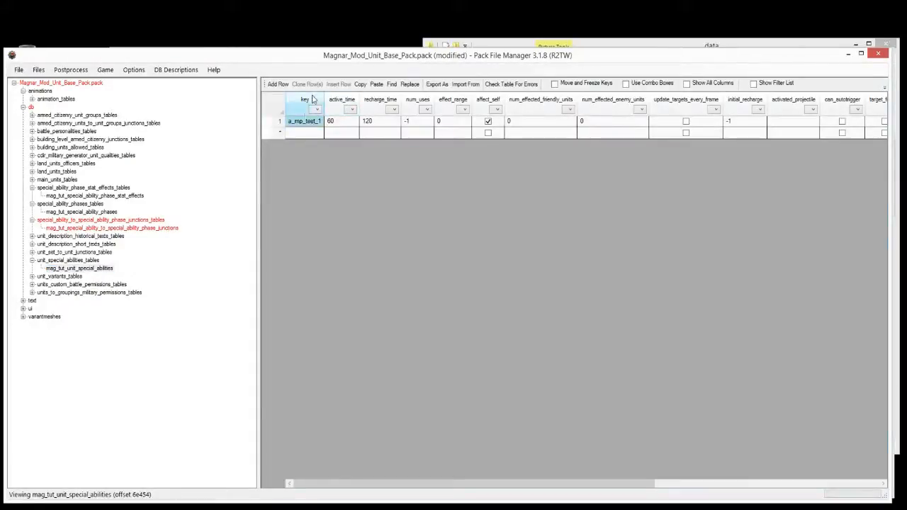
pyautogui.click(120, 229)
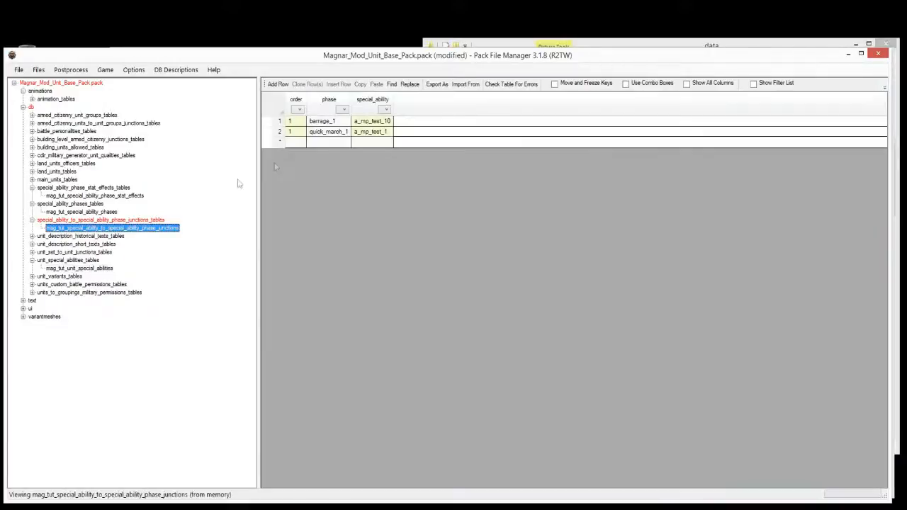
pyautogui.click(381, 132)
pyautogui.write('a_mp_test_1 a_mp_test_1')
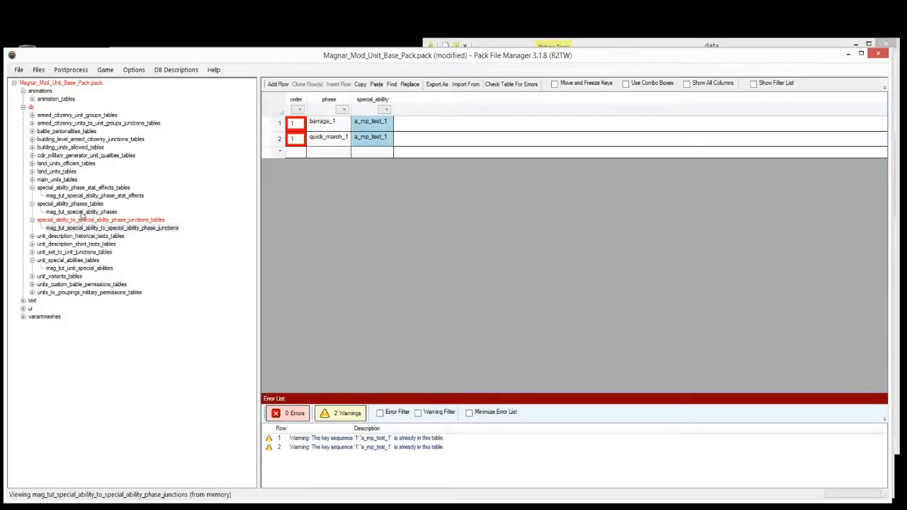
# Step: Copy Mag_1 and Mag_2 from the phases table into the junction rows' phase cells
pyautogui.click(82, 213)
pyautogui.moveTo(358, 122); pyautogui.dragTo(358, 133)
pyautogui.hotkey('ctrl', 'c')
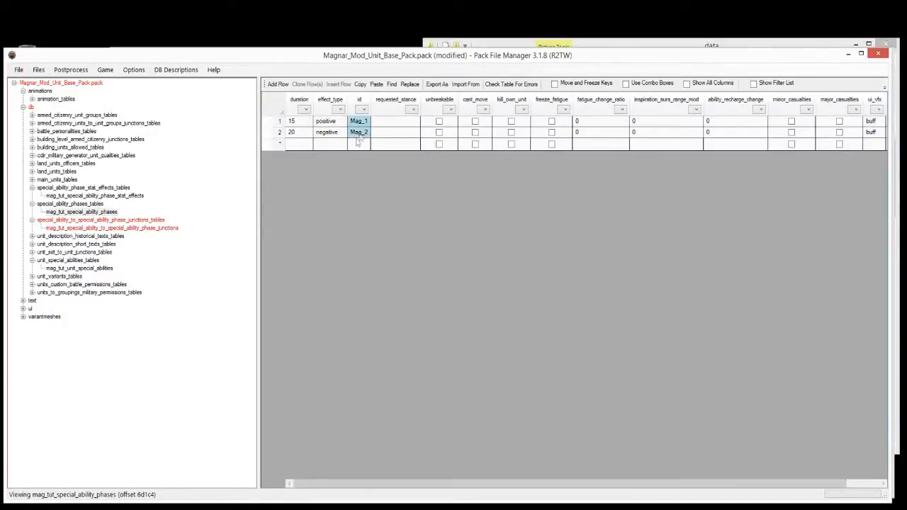
pyautogui.click(85, 227)
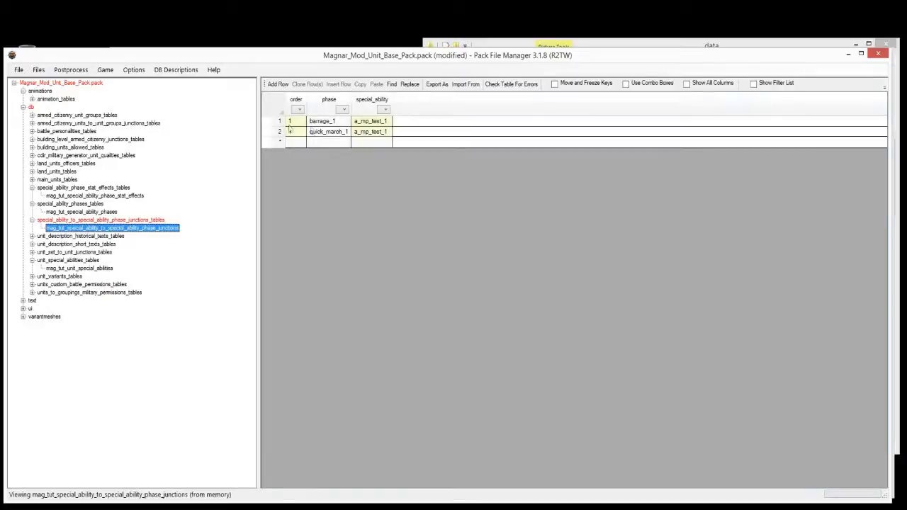
pyautogui.moveTo(289, 129); pyautogui.dragTo(290, 119)
pyautogui.hotkey('ctrl', 'v')
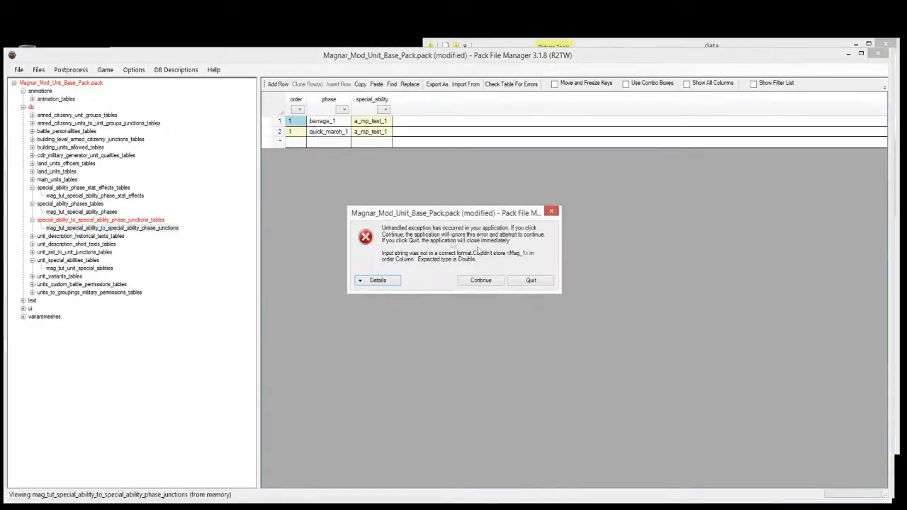
pyautogui.click(552, 213)
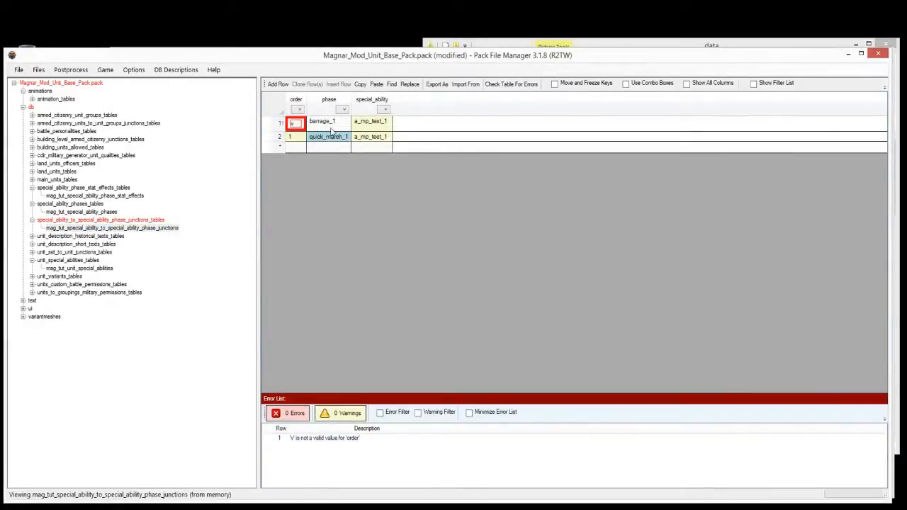
pyautogui.moveTo(331, 132); pyautogui.dragTo(331, 122)
pyautogui.hotkey('ctrl', 'v')
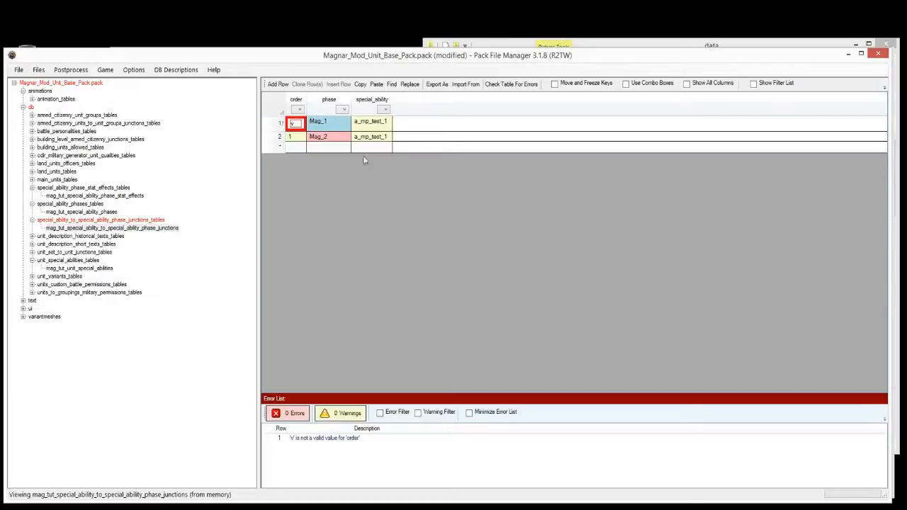
# Step: Set the junction rows' order values to 1 and 2
pyautogui.click(301, 124)
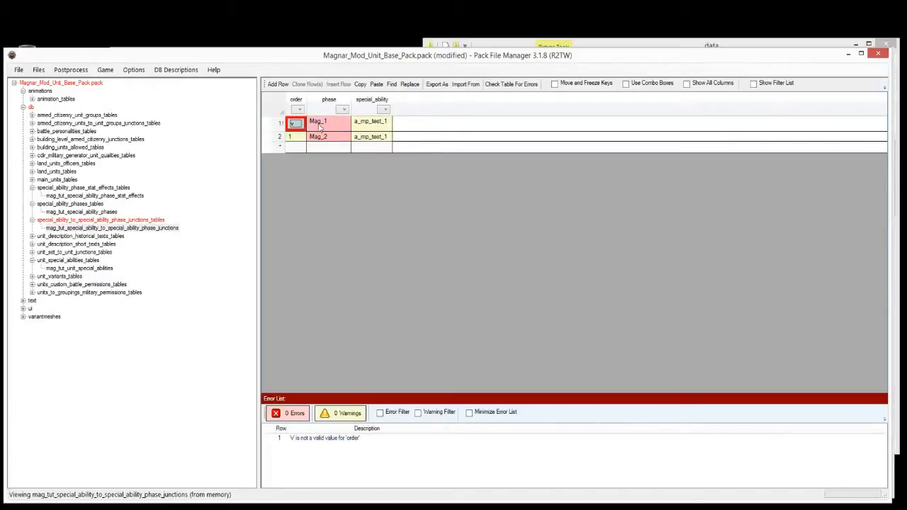
pyautogui.write('1')
pyautogui.press('Return')
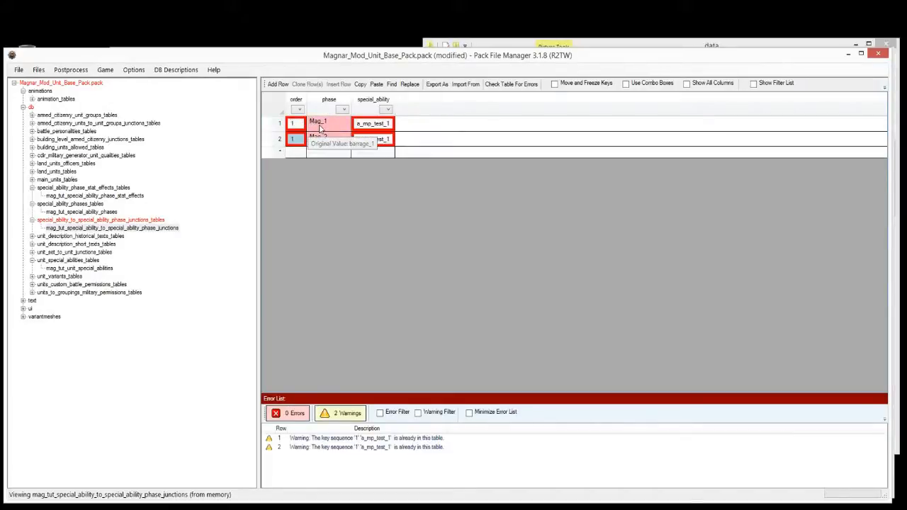
pyautogui.write('2')
pyautogui.press('Return')
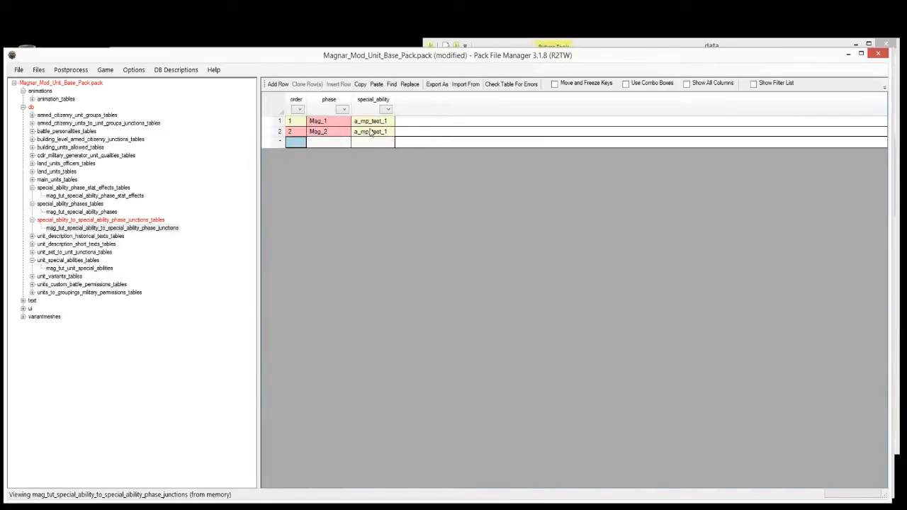
pyautogui.click(75, 188)
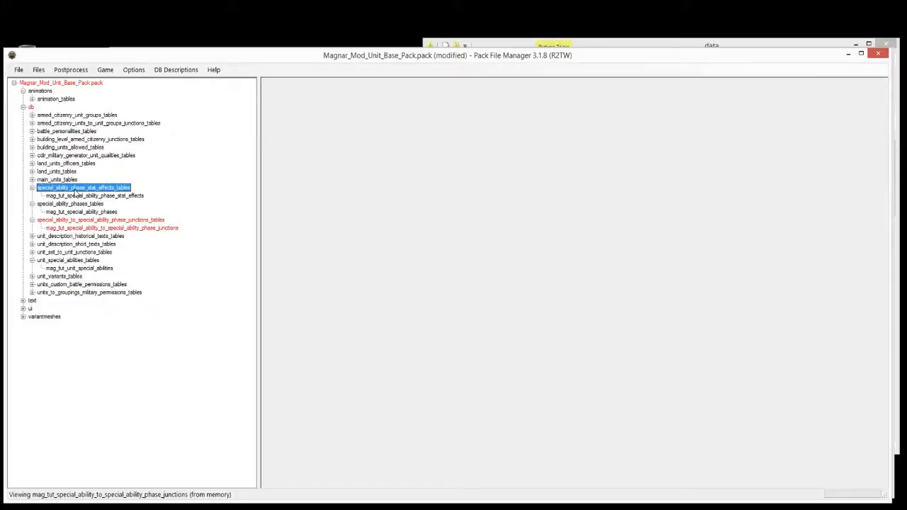
# Step: Save the mod pack, then recheck the junctions table and the a_mp_test_1 key in unit_special_abilities
pyautogui.hotkey('ctrl', 's')
pyautogui.click(111, 228)
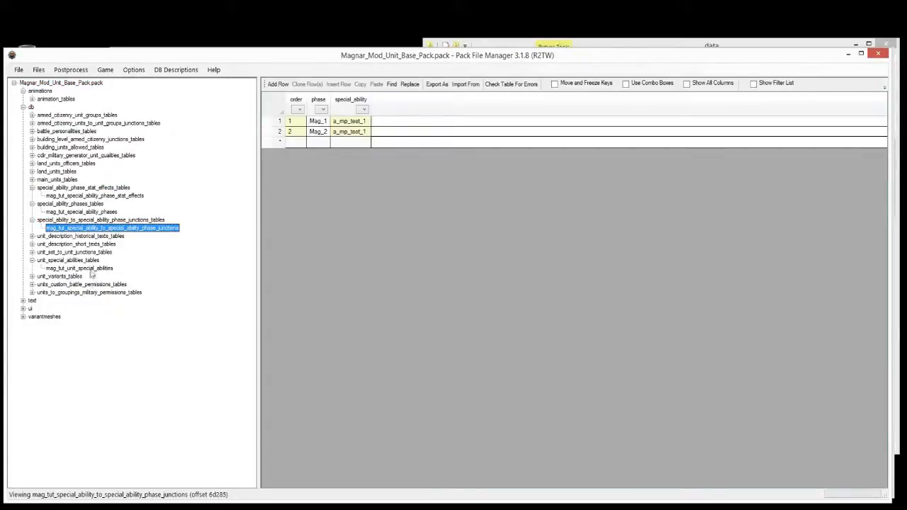
pyautogui.click(92, 269)
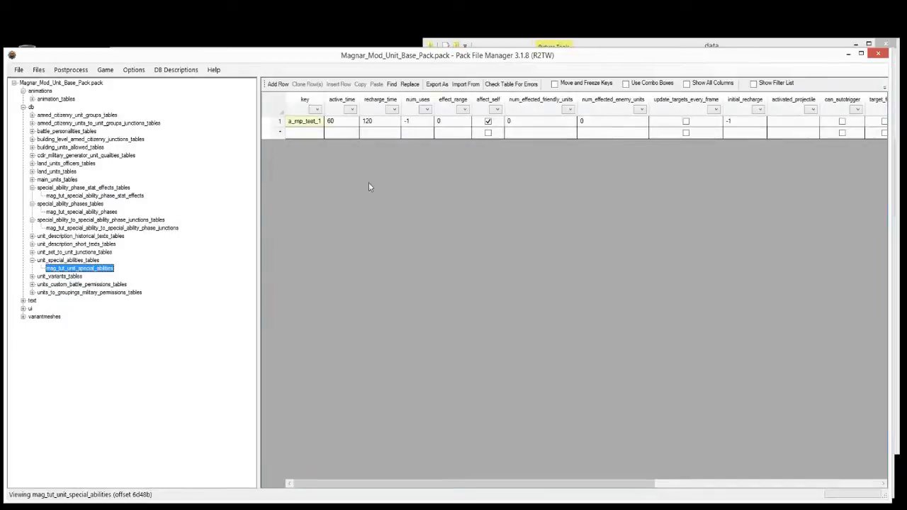
pyautogui.click(305, 121)
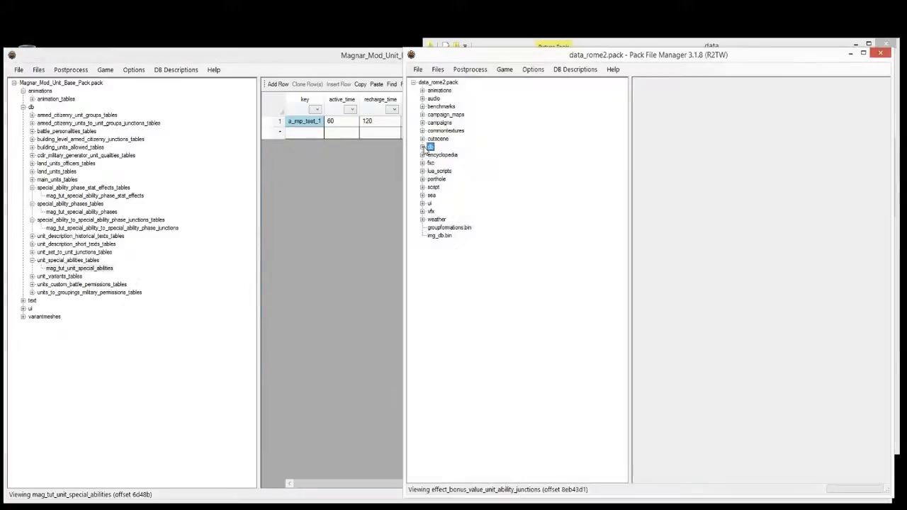
# Step: View data_rome2's ui > battle ui > ability_icons images, then expand the mod pack's ui folder
pyautogui.click(422, 204)
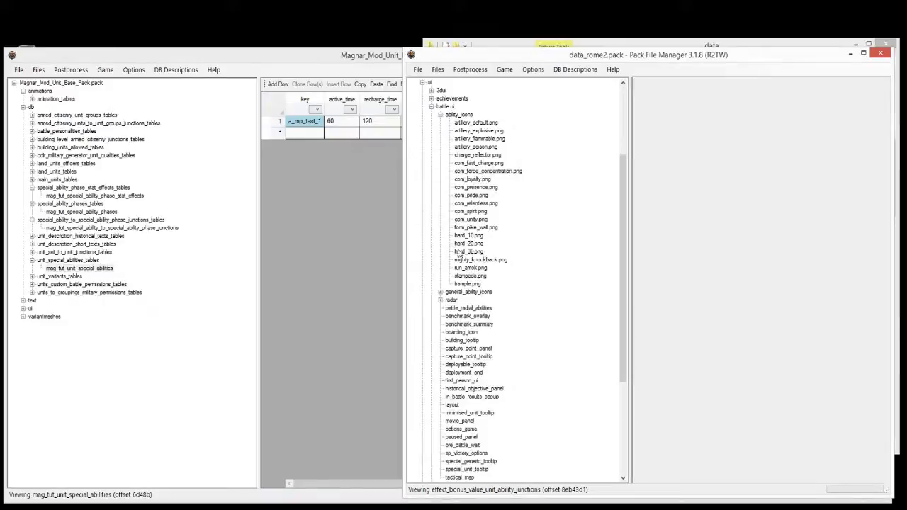
pyautogui.click(440, 115)
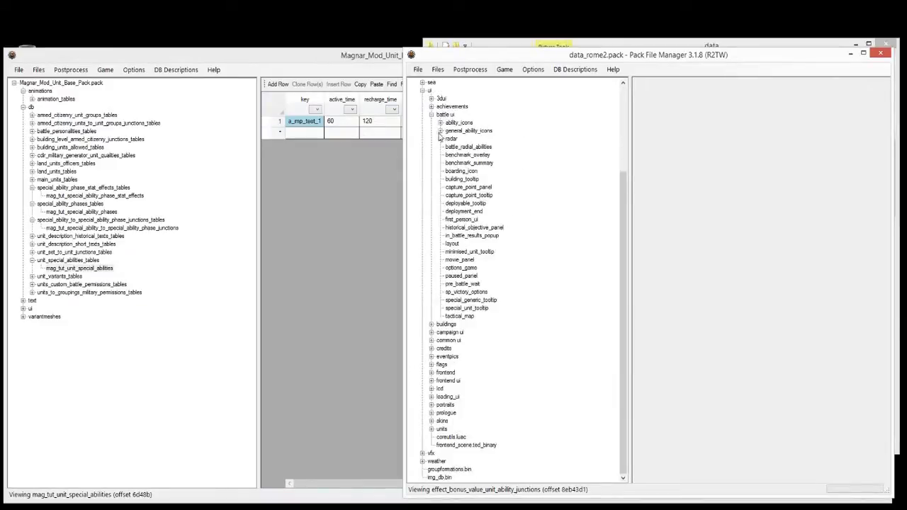
pyautogui.click(444, 114)
pyautogui.click(441, 123)
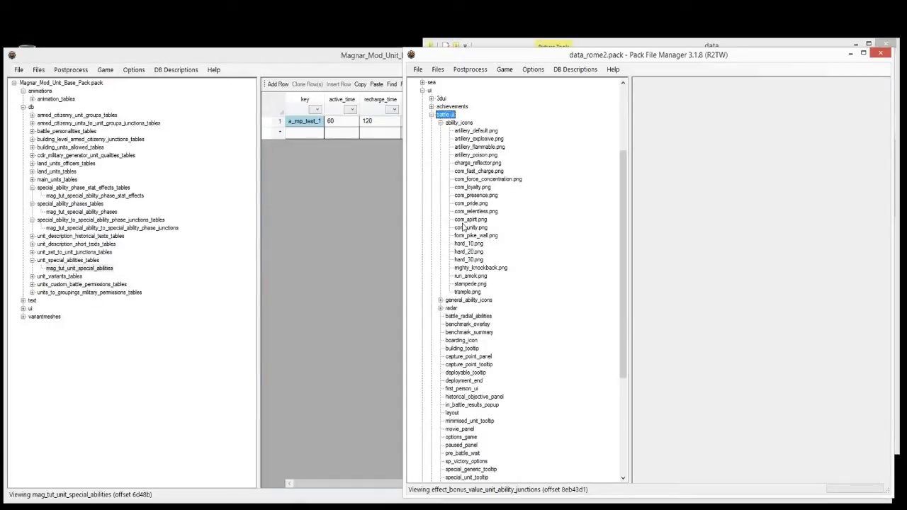
pyautogui.click(313, 121)
pyautogui.click(462, 123)
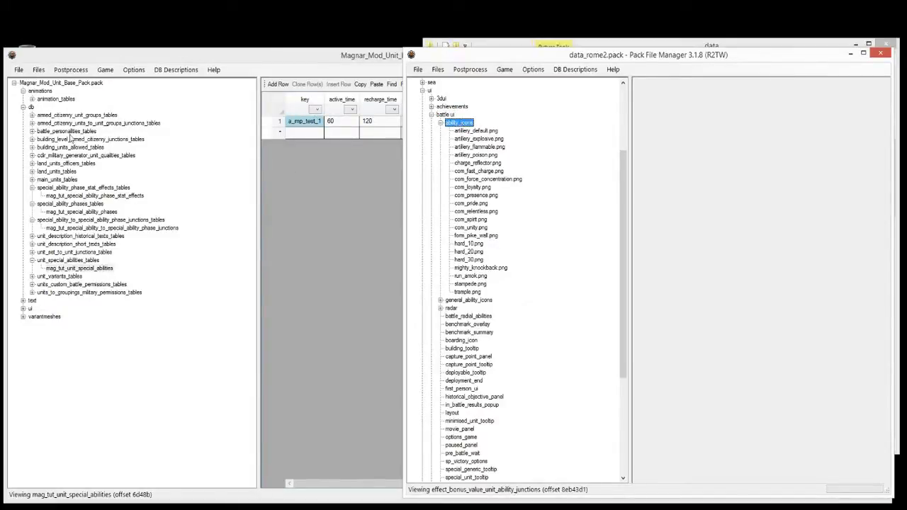
pyautogui.click(22, 308)
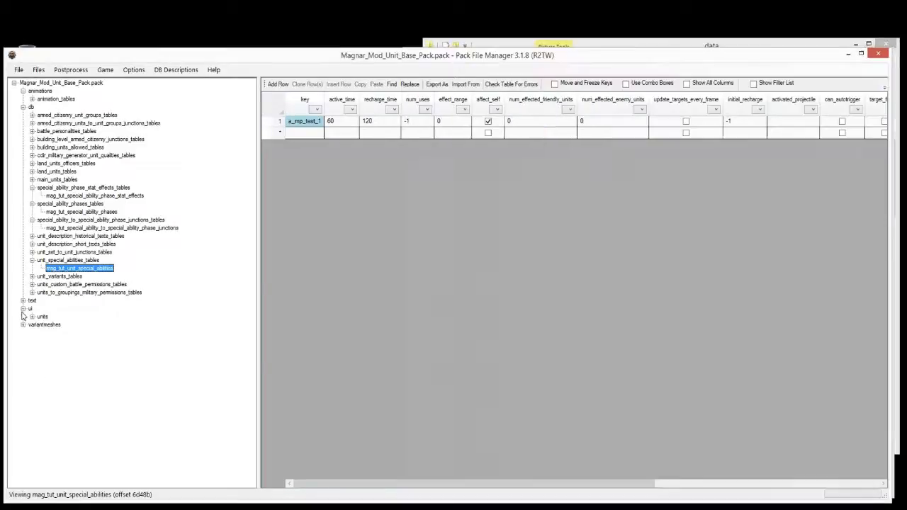
# Step: Shrink the Magnar window beside data_rome2, show mag_tut_unit_special_abilities and widen its file tree
pyautogui.click(32, 317)
pyautogui.click(30, 308)
pyautogui.rightClick(31, 310)
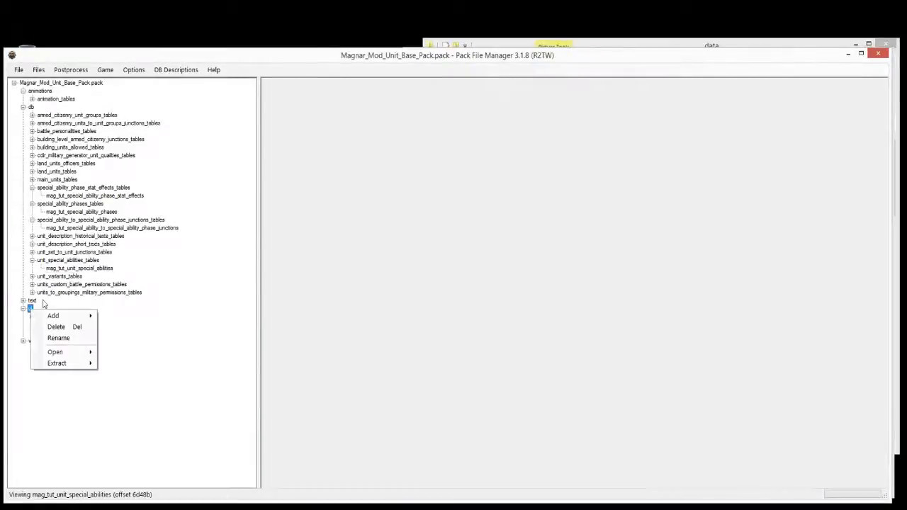
pyautogui.click(154, 313)
pyautogui.moveTo(889, 71); pyautogui.dragTo(387, 158)
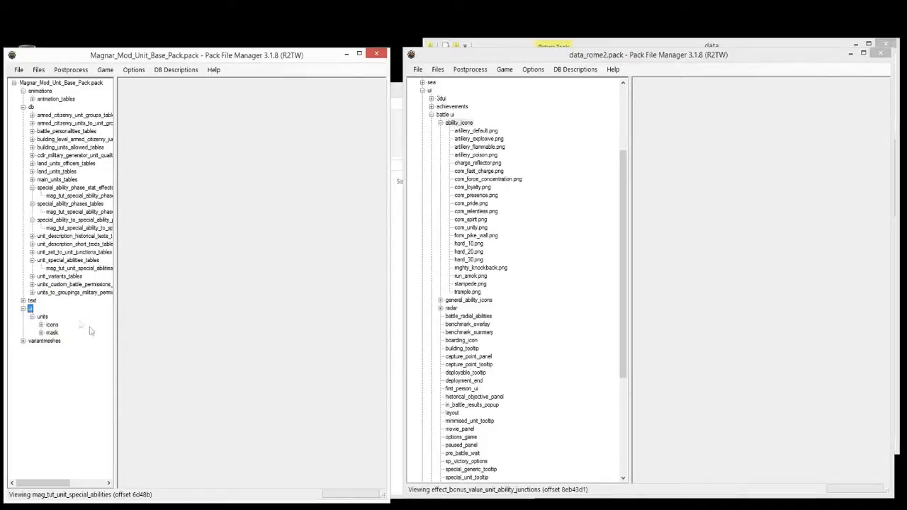
pyautogui.click(69, 269)
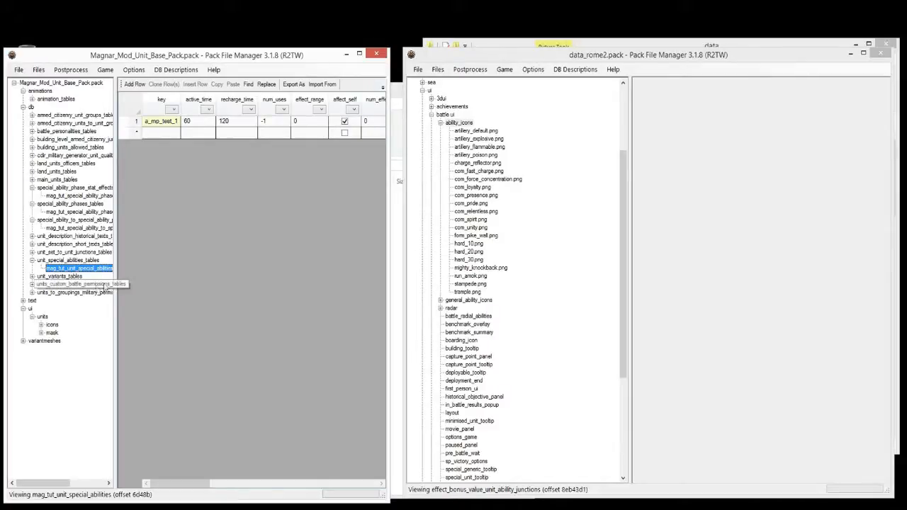
pyautogui.moveTo(115, 272); pyautogui.dragTo(164, 281)
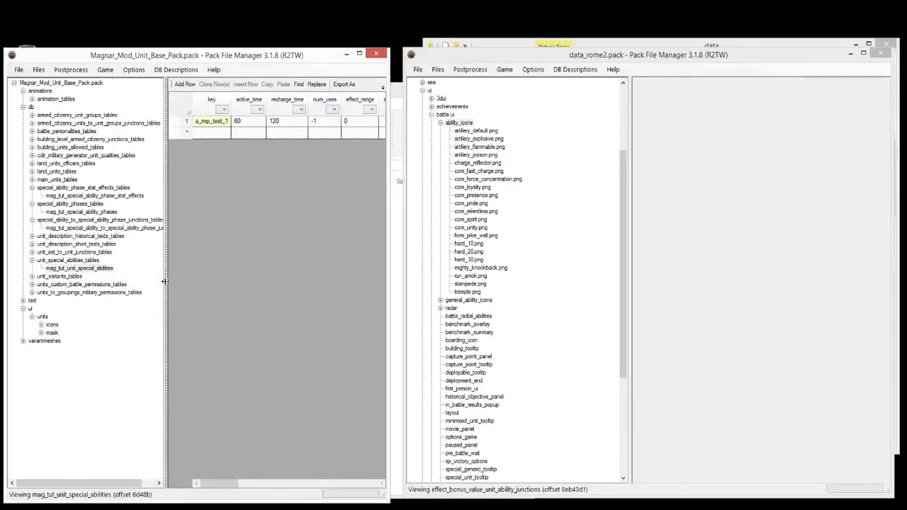
# Step: Open data_rome2's db > land_units_to_unit_abilites_junctions table
pyautogui.rightClick(44, 111)
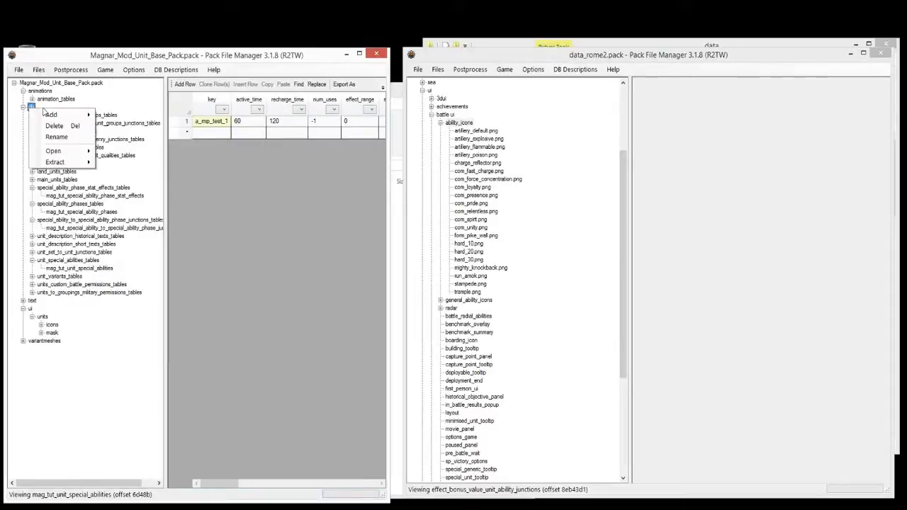
pyautogui.click(435, 220)
pyautogui.click(423, 90)
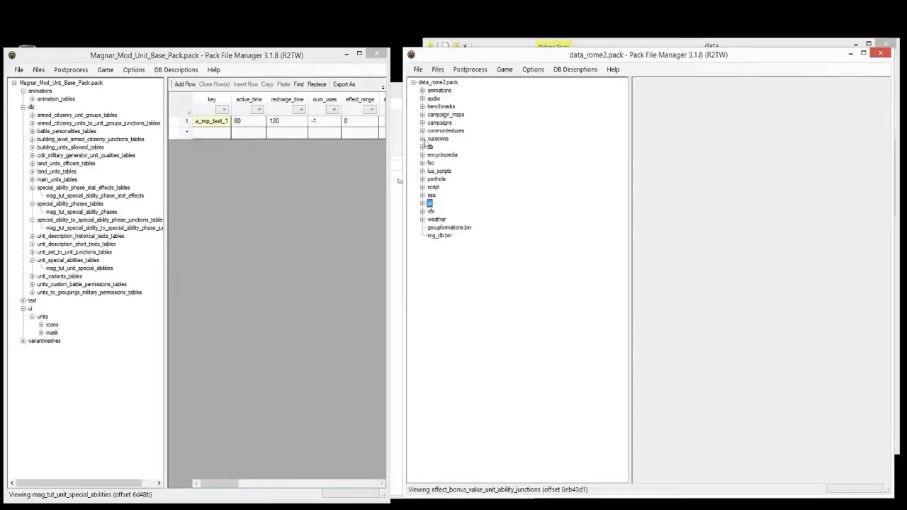
pyautogui.click(423, 147)
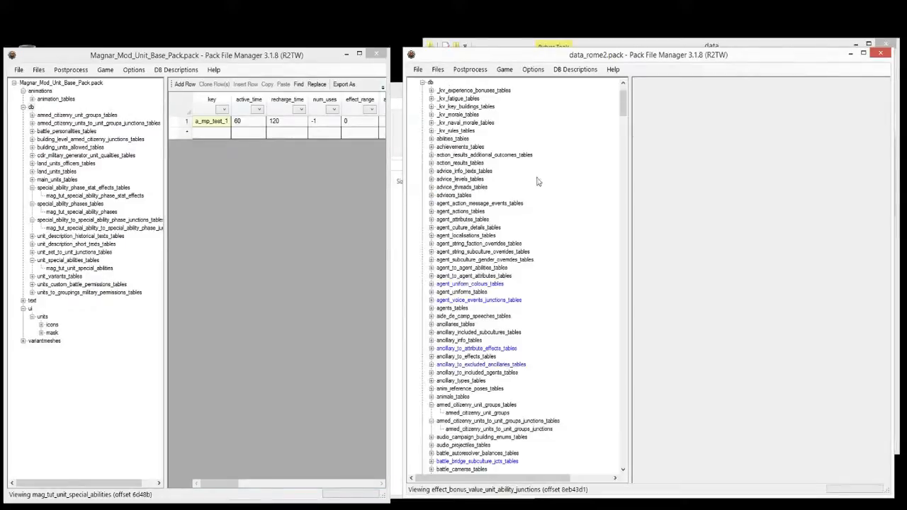
pyautogui.moveTo(621, 102); pyautogui.dragTo(621, 326)
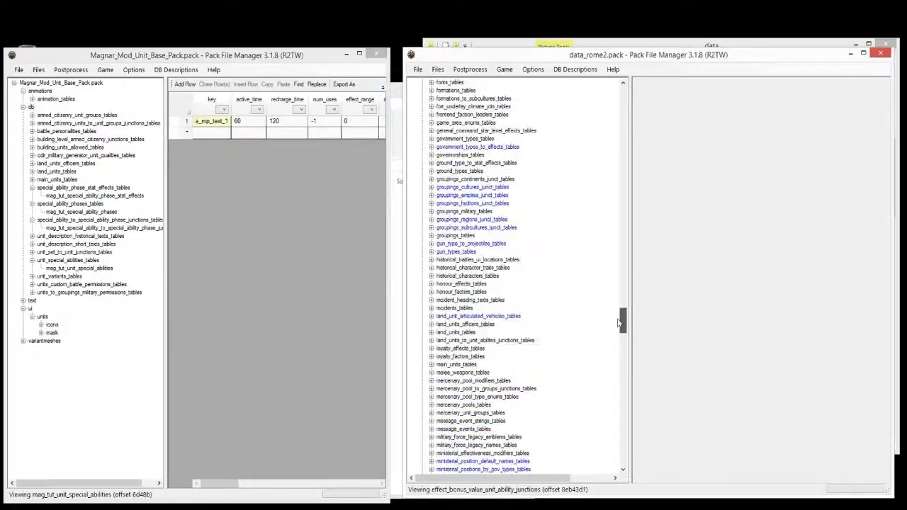
pyautogui.click(432, 340)
pyautogui.click(462, 356)
pyautogui.click(495, 349)
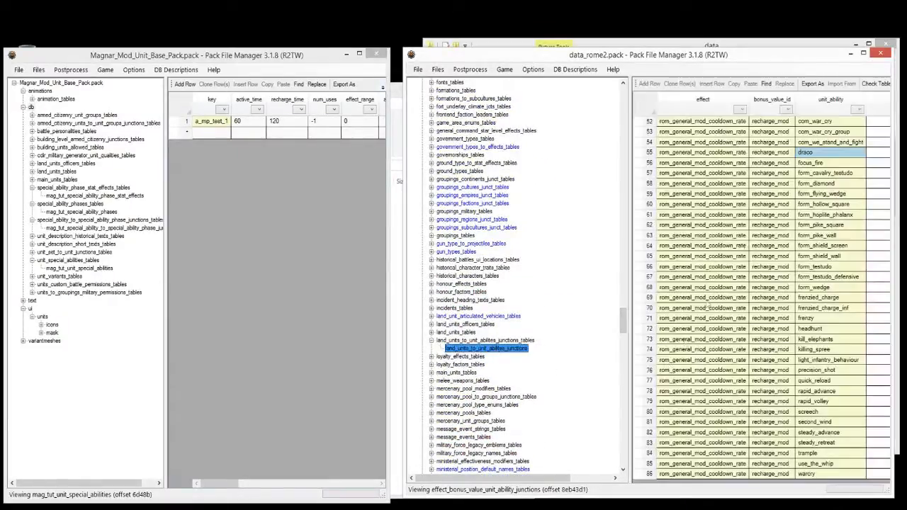
# Step: Select the ability cells of rows 52 to 59, then bring the Magnar pack forward
pyautogui.click(762, 204)
pyautogui.click(711, 173)
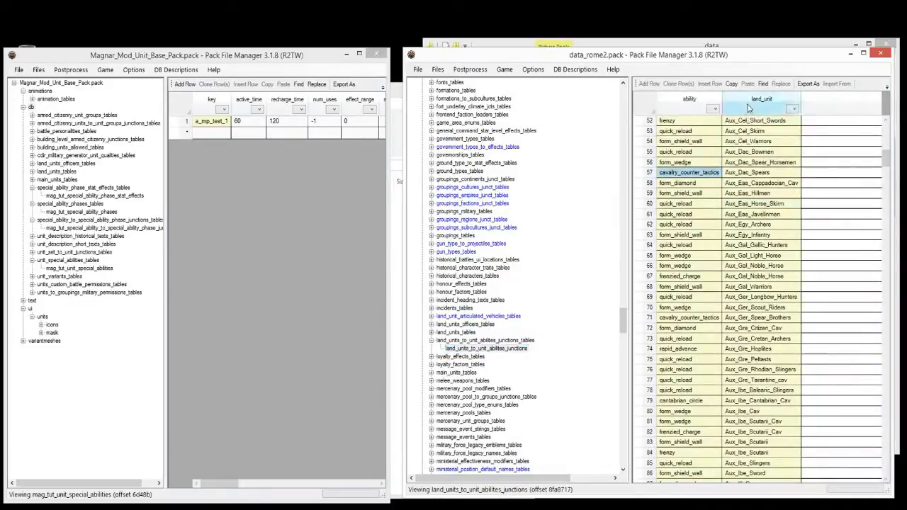
pyautogui.click(685, 123)
pyautogui.moveTo(685, 123); pyautogui.dragTo(685, 192)
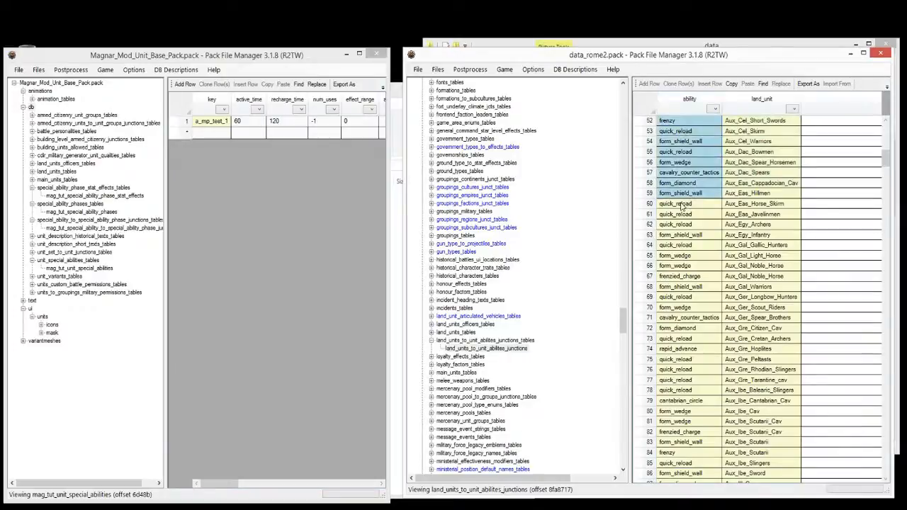
pyautogui.click(279, 213)
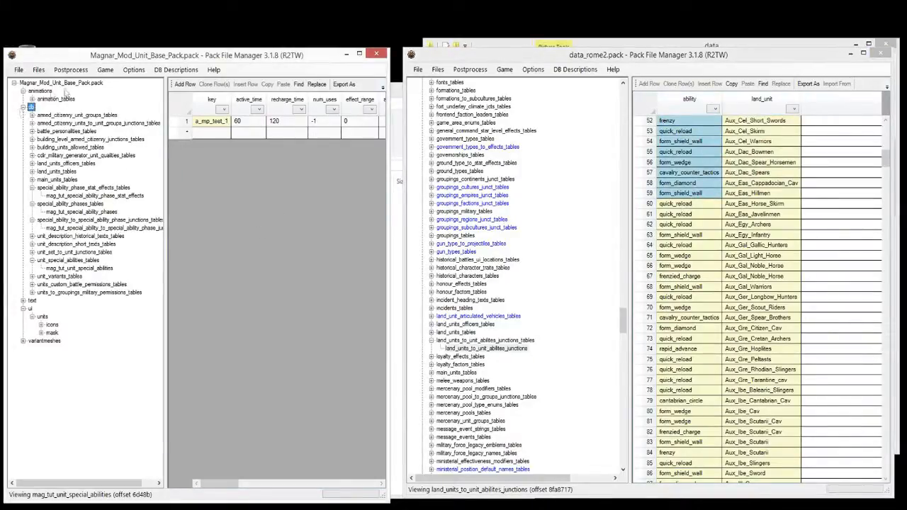
# Step: Add land_units_to_unit_abilites_junctions from data_rome2 into the Magnar db folder via Add > From Pack, then save
pyautogui.rightClick(31, 107)
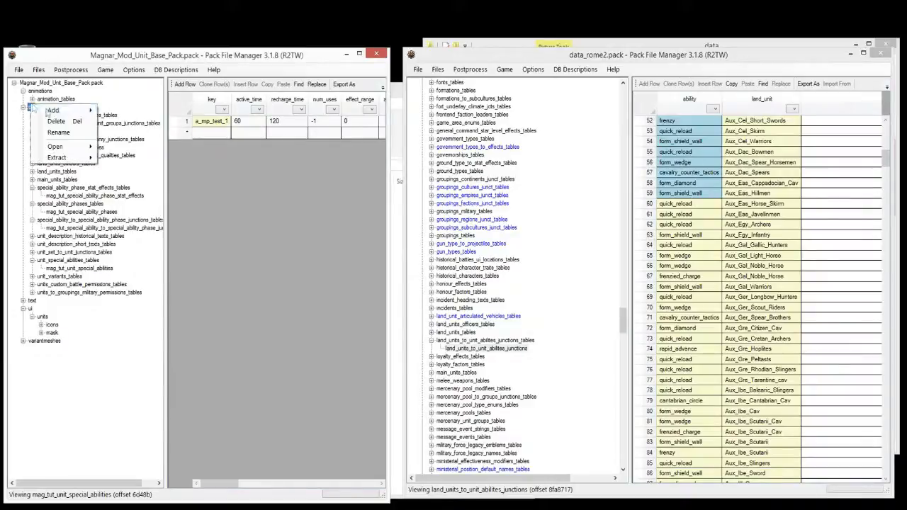
pyautogui.moveTo(71, 110)
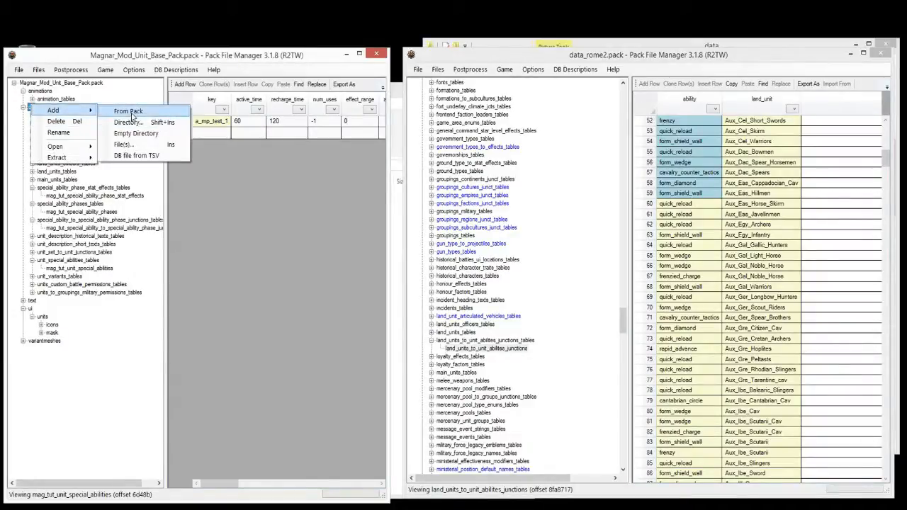
pyautogui.click(130, 112)
pyautogui.click(501, 184)
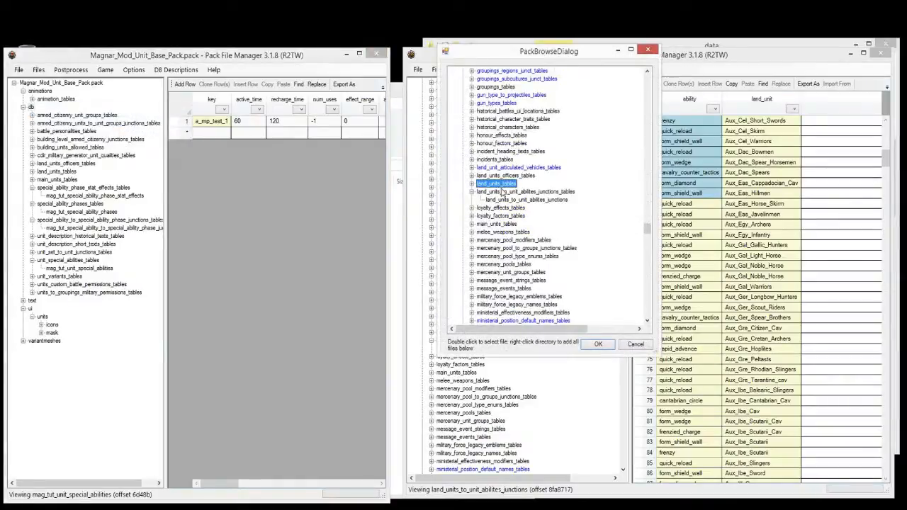
pyautogui.click(502, 192)
pyautogui.click(598, 345)
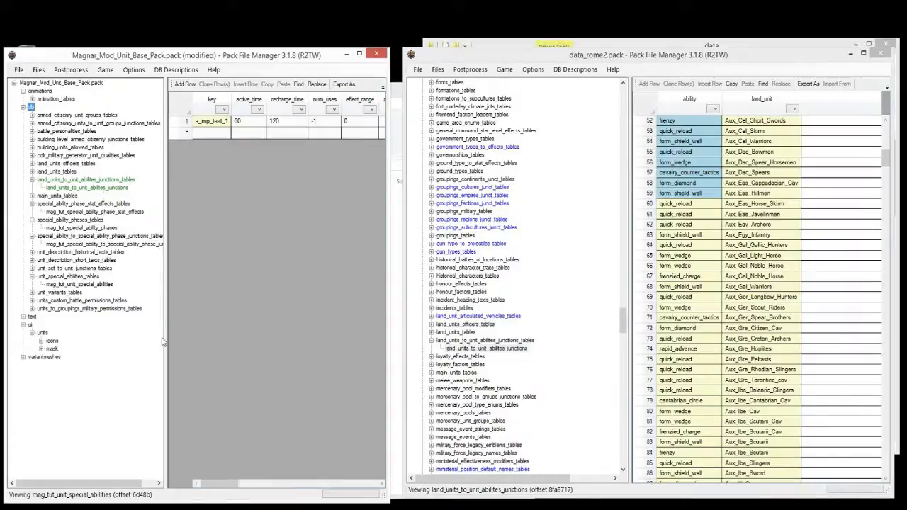
pyautogui.hotkey('ctrl', 's')
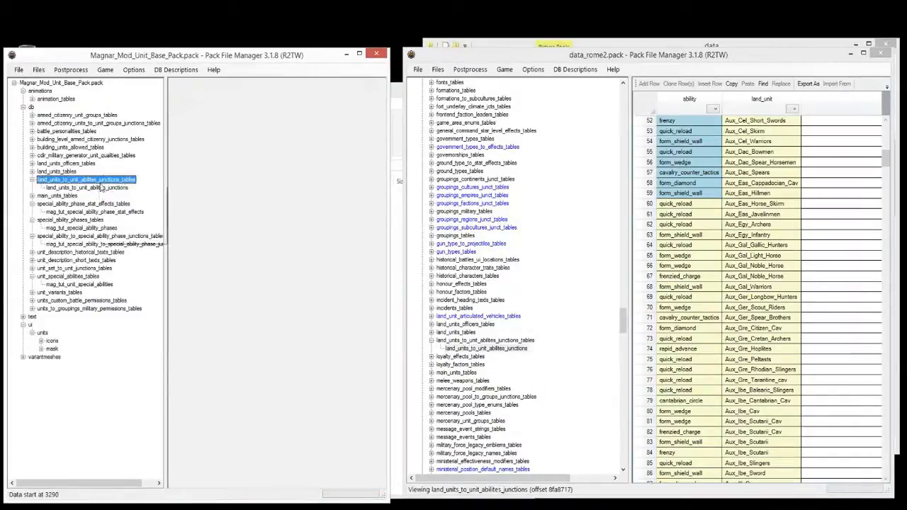
pyautogui.rightClick(105, 188)
pyautogui.click(138, 224)
# Step: Prefix the copied table's name with mag_tut_ and delete every row except the first
pyautogui.press('Home')
pyautogui.write('mag_tut_')
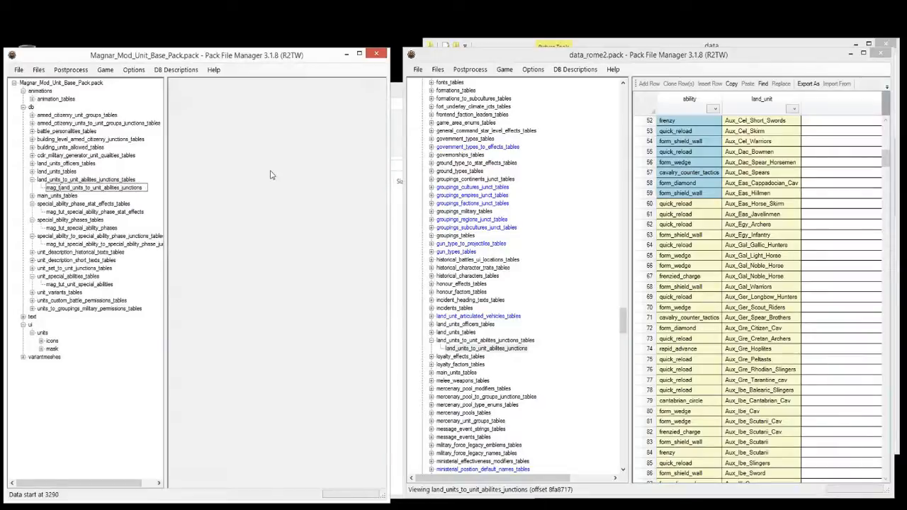
pyautogui.press('Return')
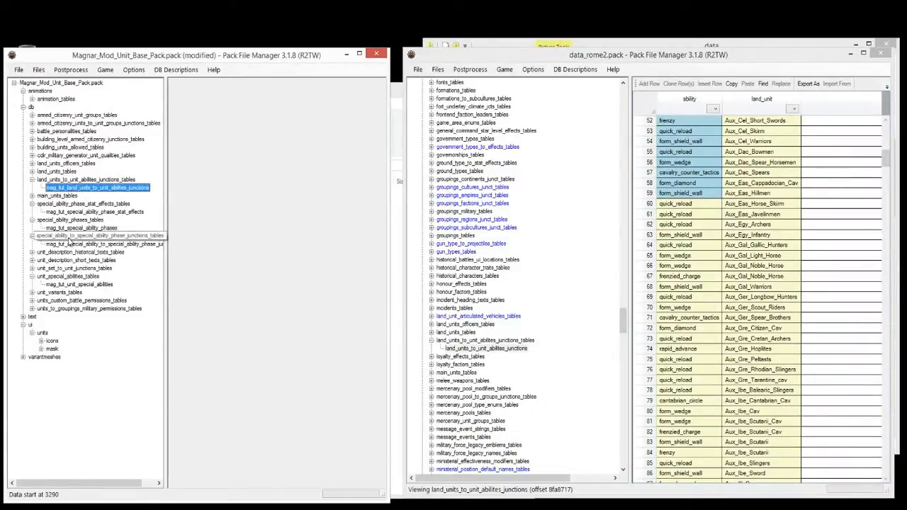
pyautogui.click(99, 235)
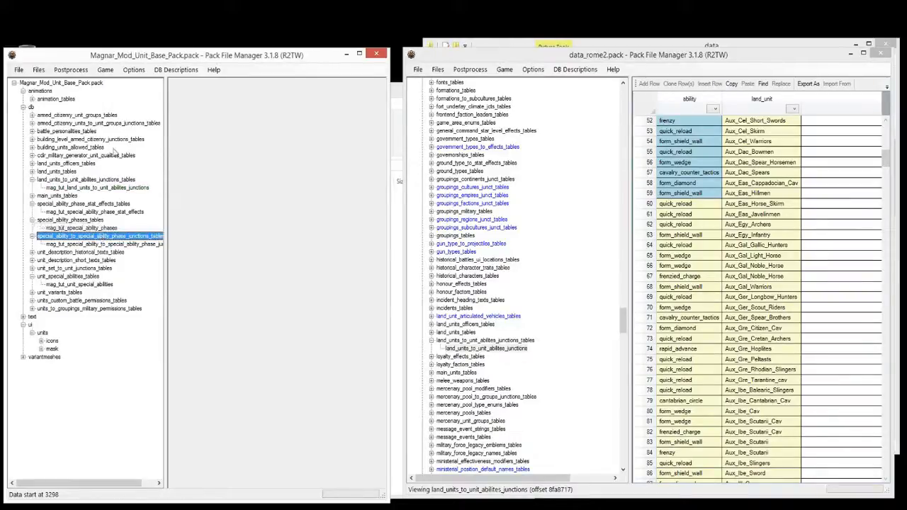
pyautogui.click(99, 188)
pyautogui.click(185, 133)
pyautogui.hotkey('ctrl', 'shift', 'Down')
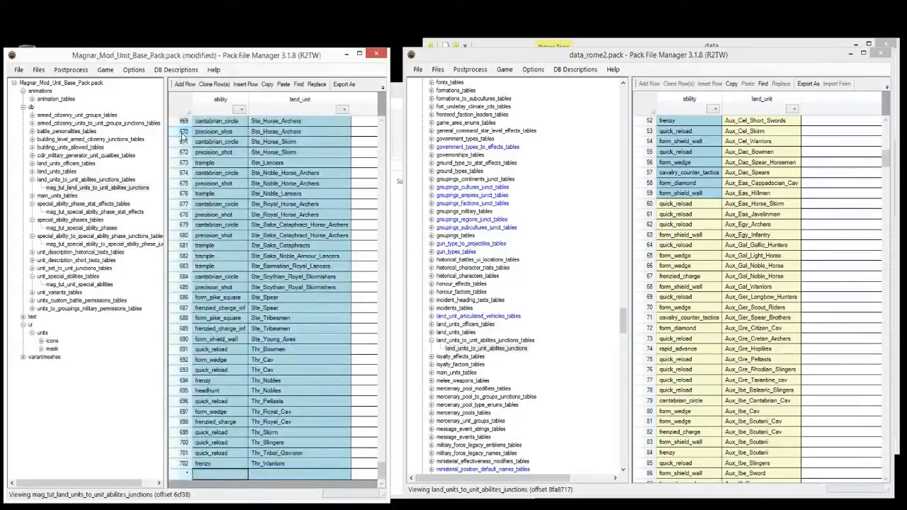
pyautogui.press('Delete')
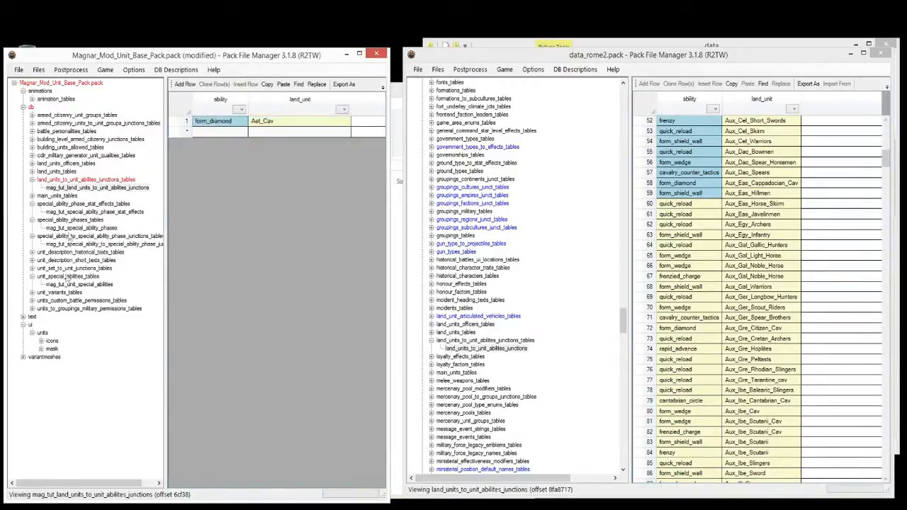
# Step: Pick the a_mp_test_1 key in mag_tut_unit_special_abilities, then return to the trimmed junctions table
pyautogui.click(61, 228)
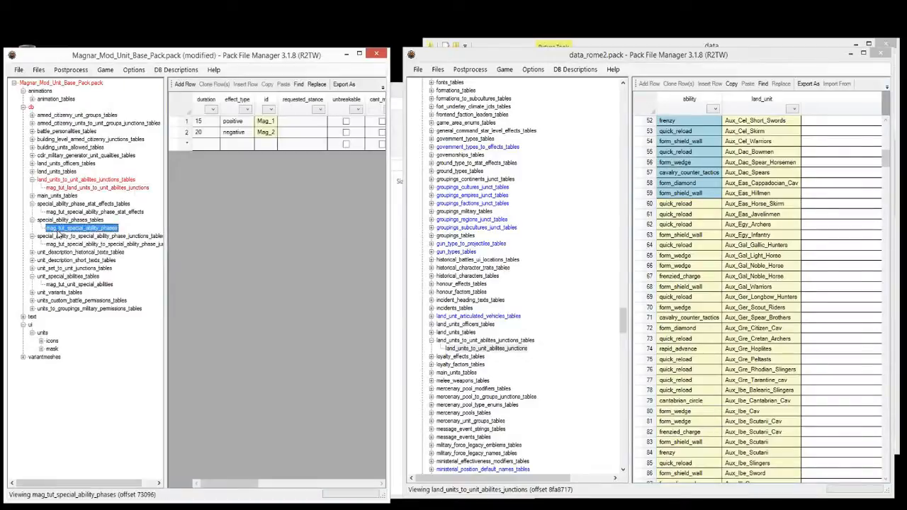
pyautogui.click(78, 284)
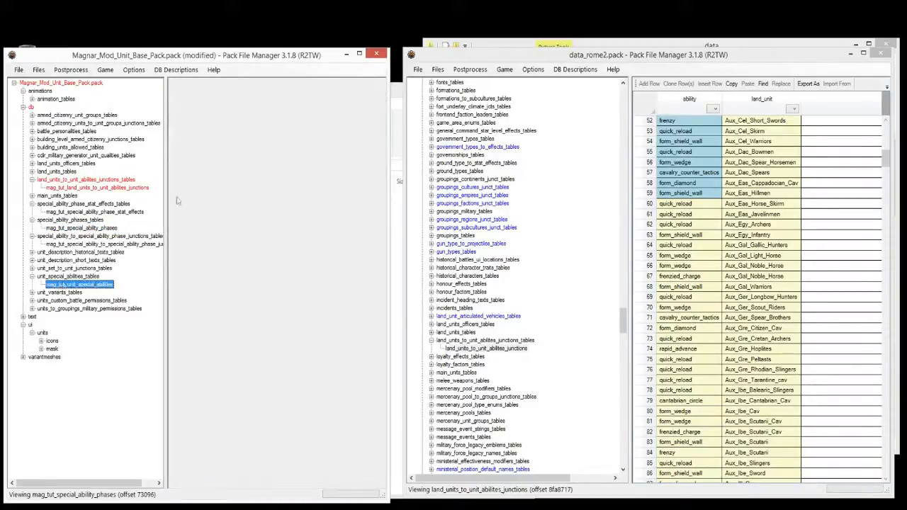
pyautogui.click(204, 122)
pyautogui.click(75, 196)
pyautogui.click(78, 187)
# Step: Set the junction row's ability to a_mp_test_1 and land_unit to Mag_Tut_Sword from mag_tut_land_units
pyautogui.click(217, 125)
pyautogui.write('a_mp_test_1')
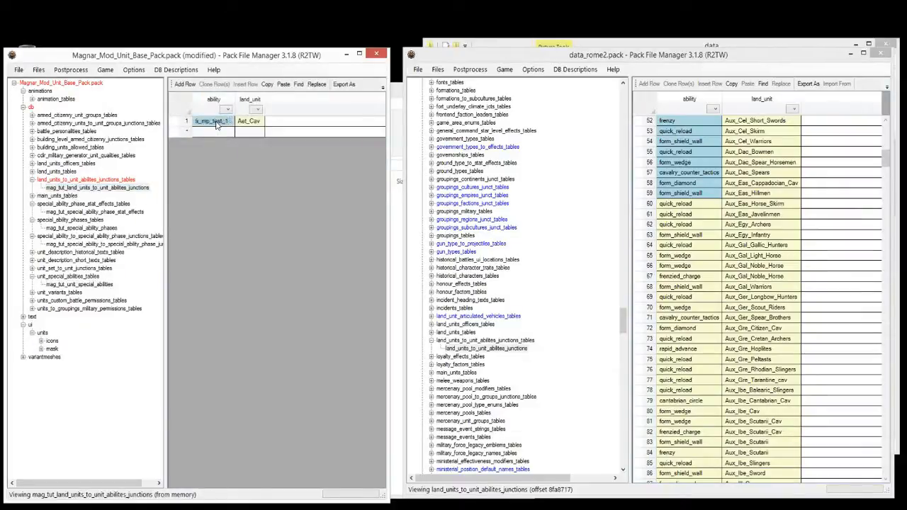
pyautogui.click(32, 173)
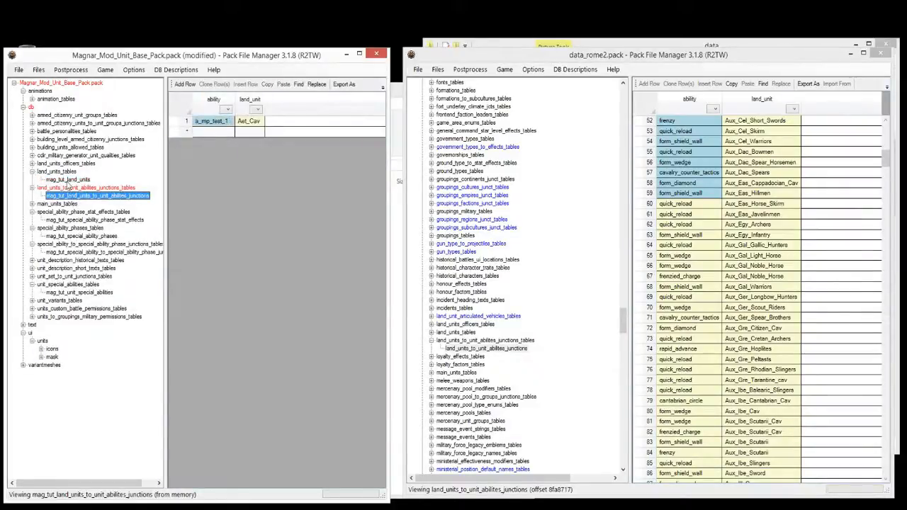
pyautogui.click(71, 180)
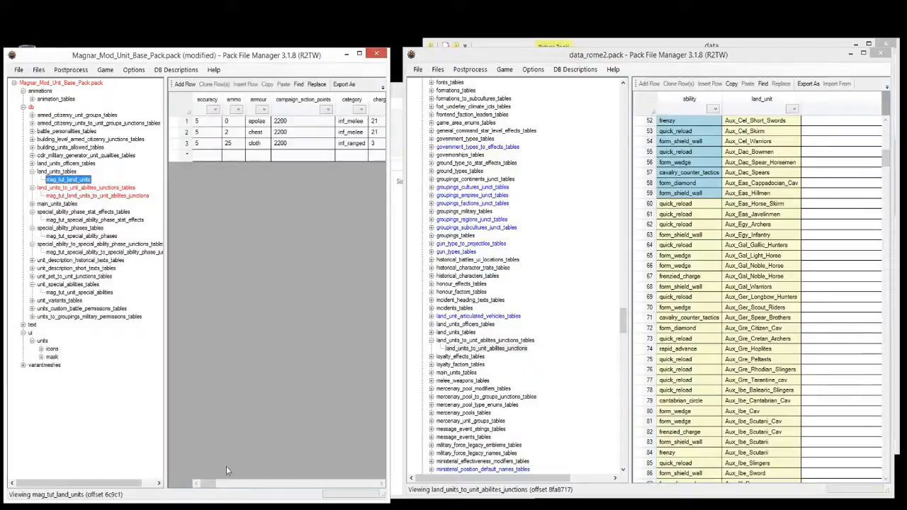
pyautogui.moveTo(207, 484); pyautogui.dragTo(227, 488)
pyautogui.moveTo(237, 492); pyautogui.dragTo(241, 488)
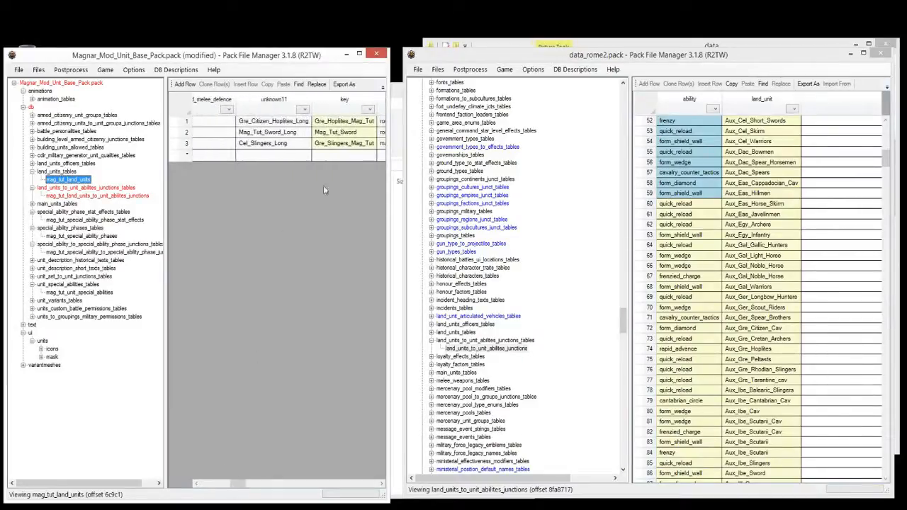
pyautogui.click(360, 135)
pyautogui.click(63, 196)
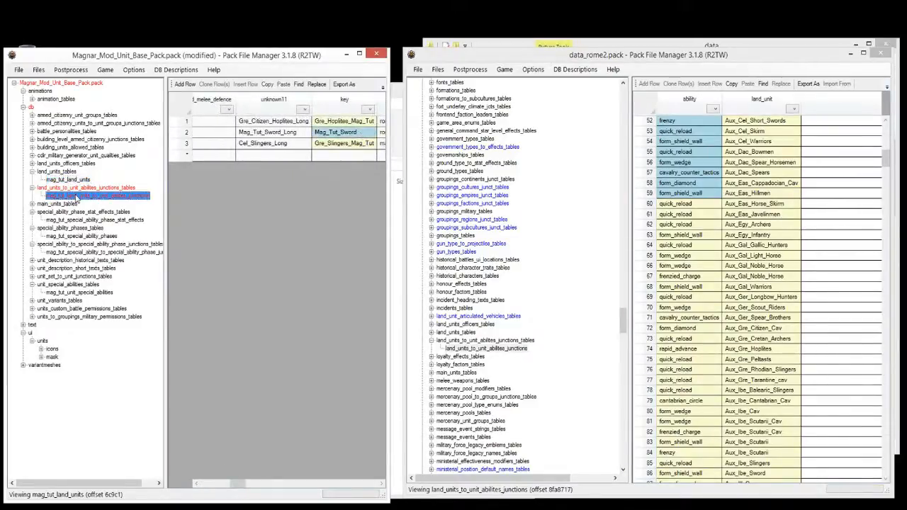
pyautogui.click(247, 123)
pyautogui.write('Mag_Tut_Sword')
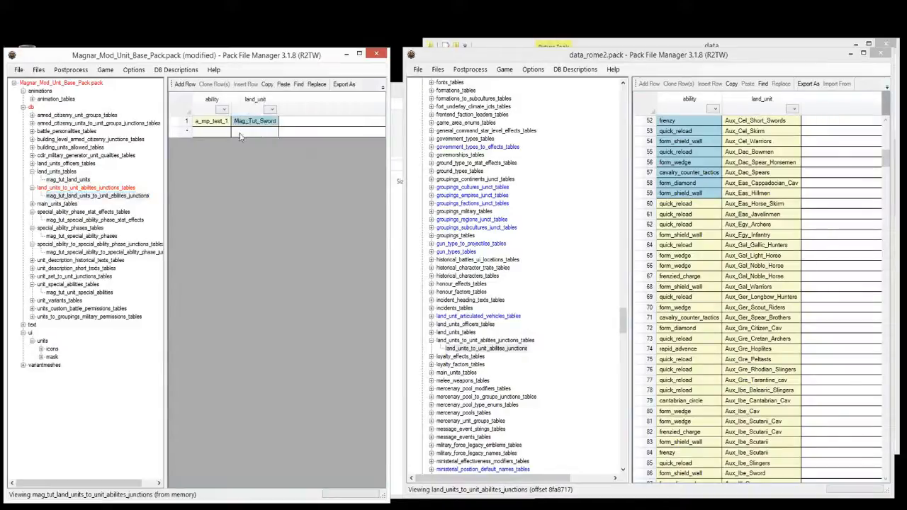
pyautogui.click(92, 220)
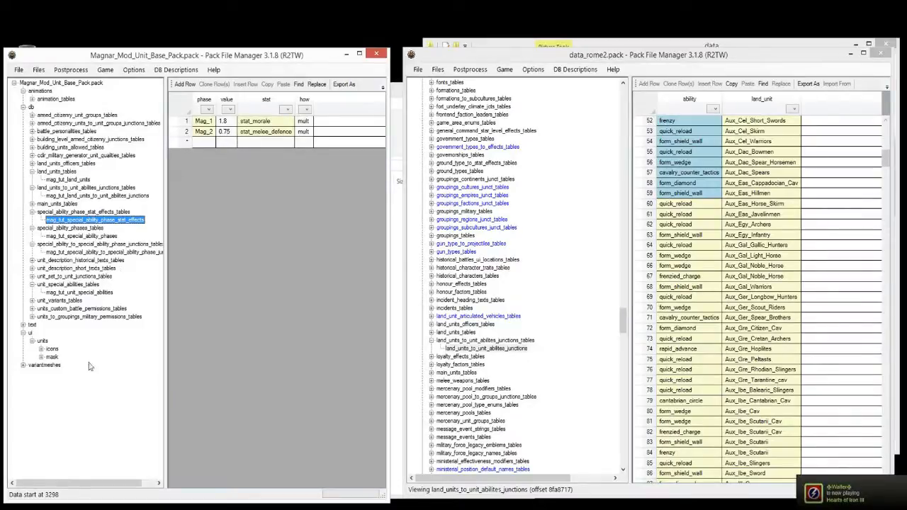
pyautogui.click(24, 325)
# Step: Compare the a_mp_test_ tooltip strings in the game's unit_abilities.loc, then show the mod's mag_tut_land_units.loc
pyautogui.click(32, 333)
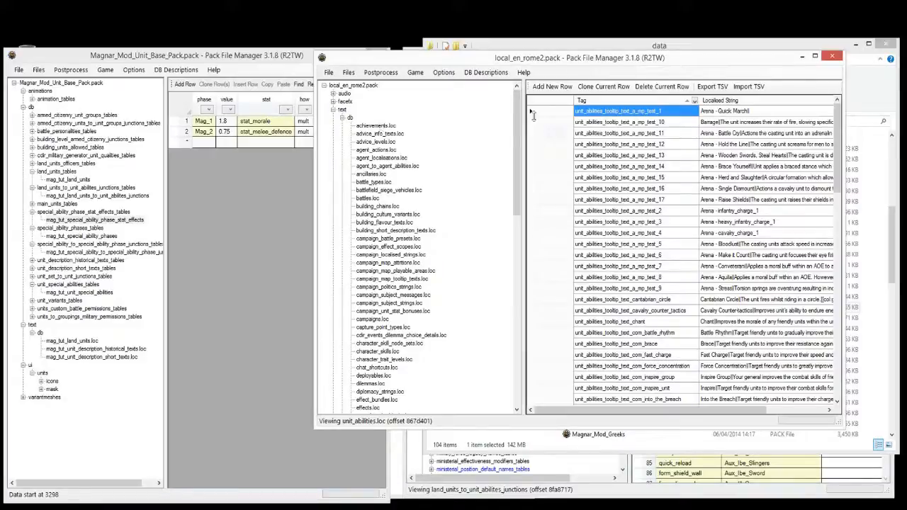
pyautogui.moveTo(518, 131); pyautogui.dragTo(531, 333)
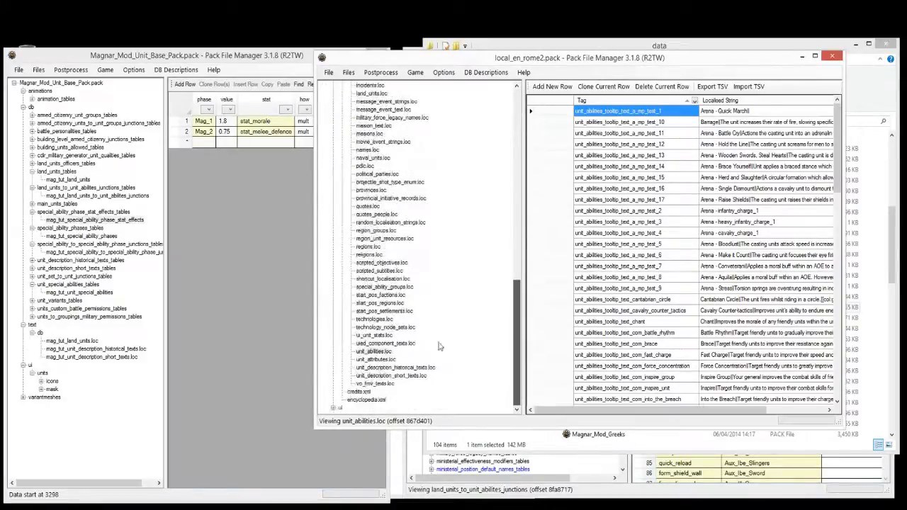
pyautogui.click(673, 147)
pyautogui.click(583, 143)
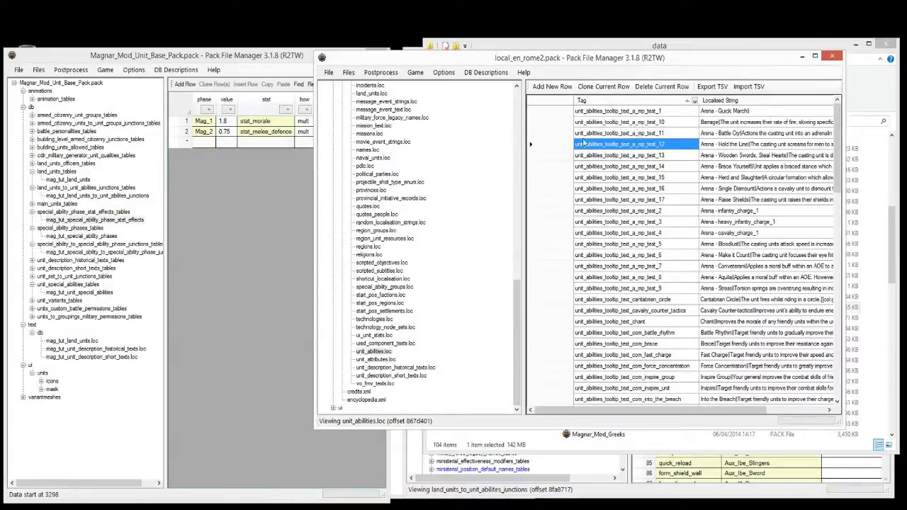
pyautogui.click(80, 293)
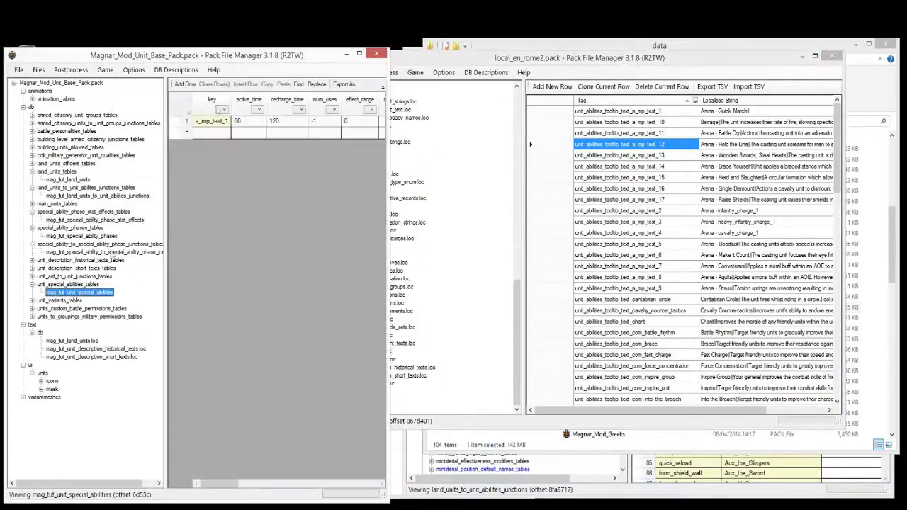
pyautogui.click(657, 123)
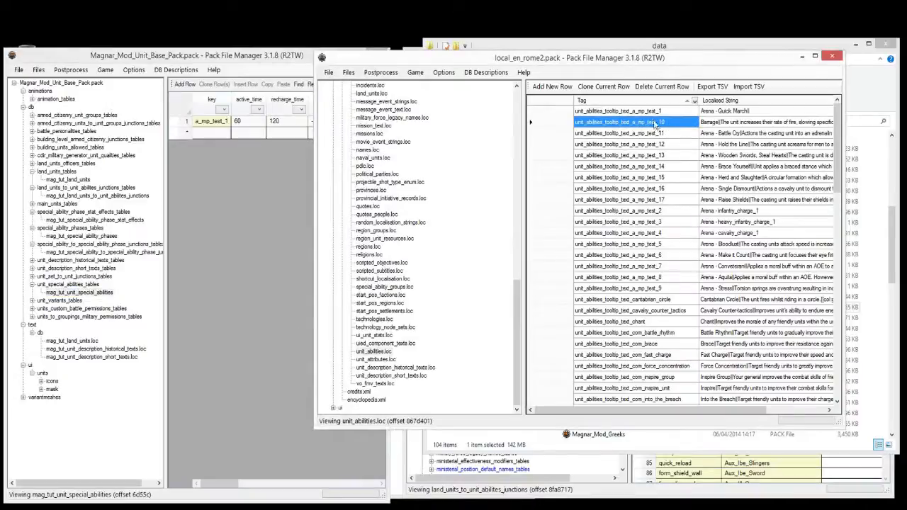
pyautogui.click(724, 113)
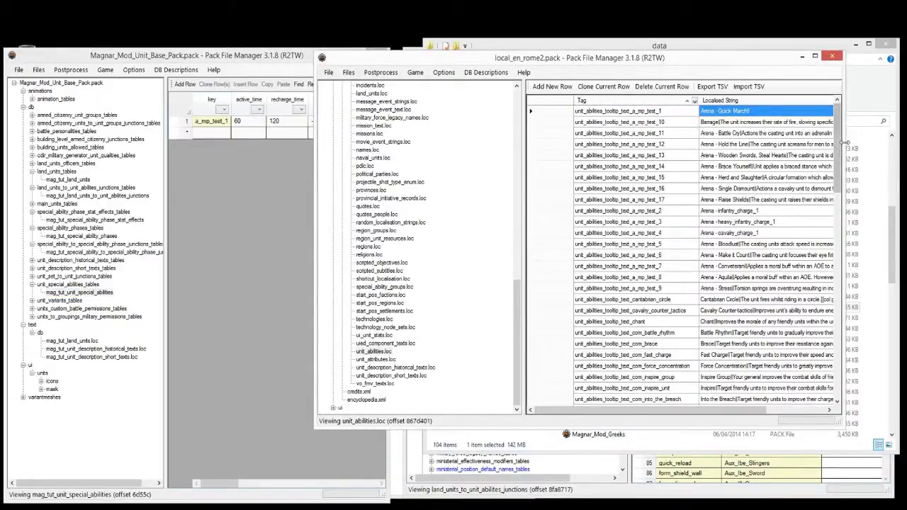
pyautogui.click(229, 300)
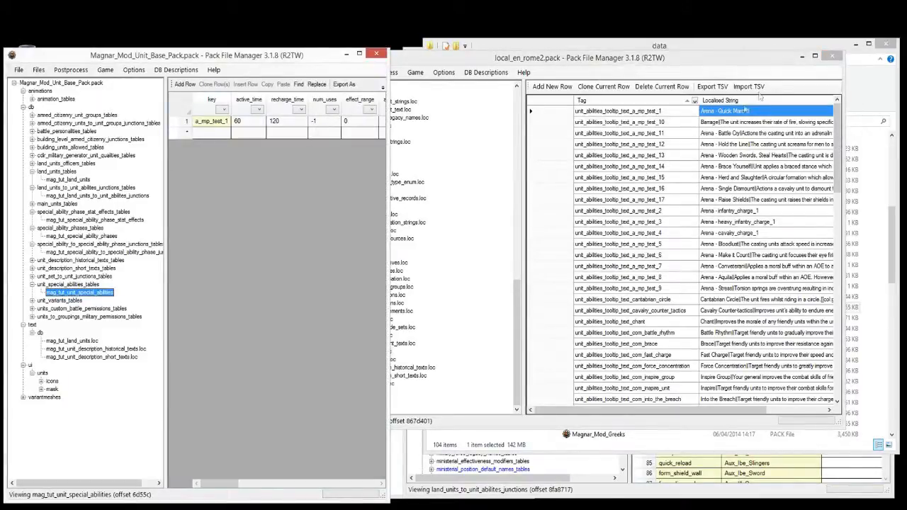
pyautogui.click(71, 341)
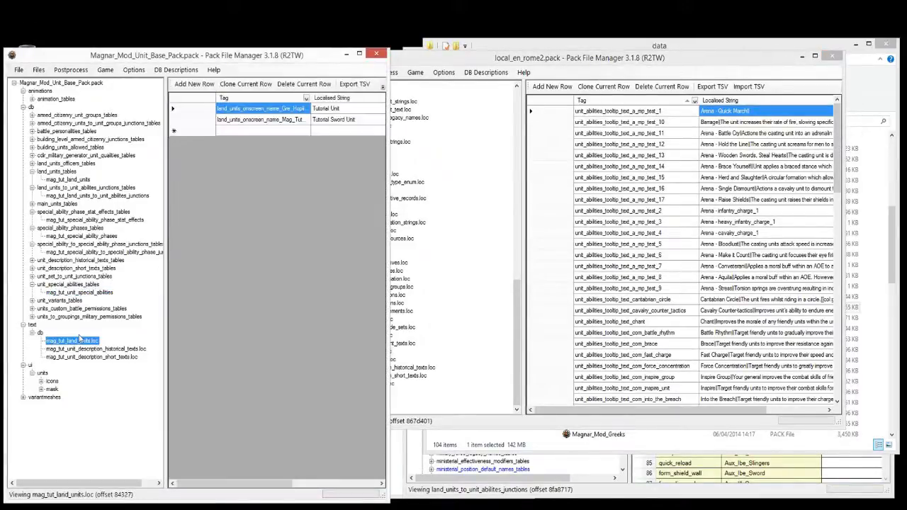
# Step: Copy unit_abilities.loc from local_en_rome2.pack into the mod's text/db folder with Add > From Pack
pyautogui.rightClick(41, 334)
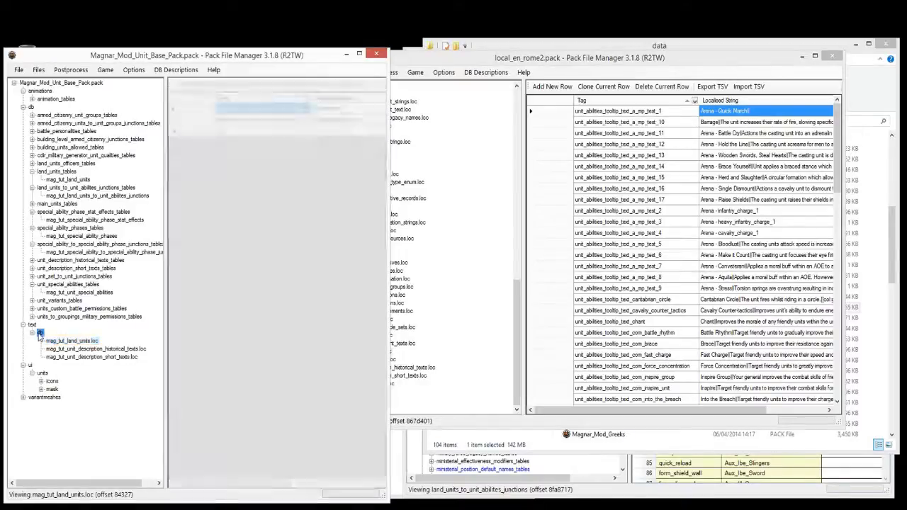
pyautogui.moveTo(71, 340)
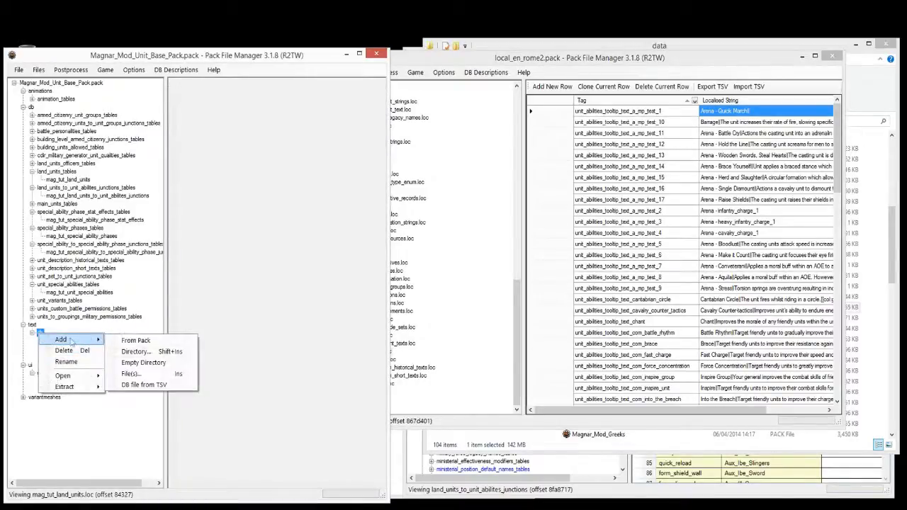
pyautogui.click(133, 345)
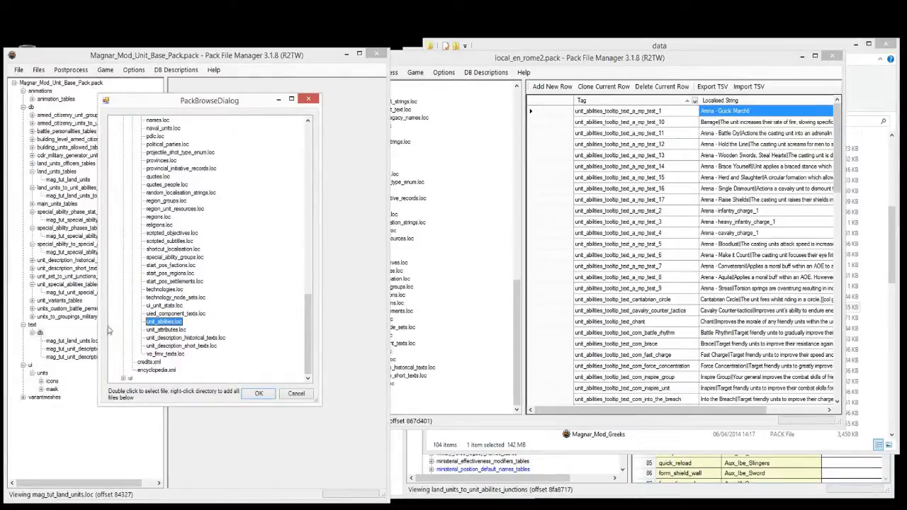
pyautogui.doubleClick(151, 323)
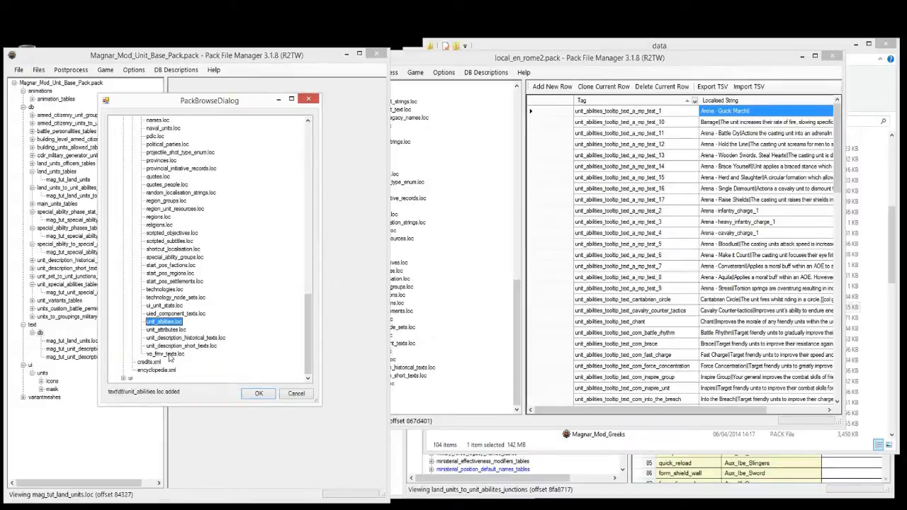
pyautogui.click(247, 391)
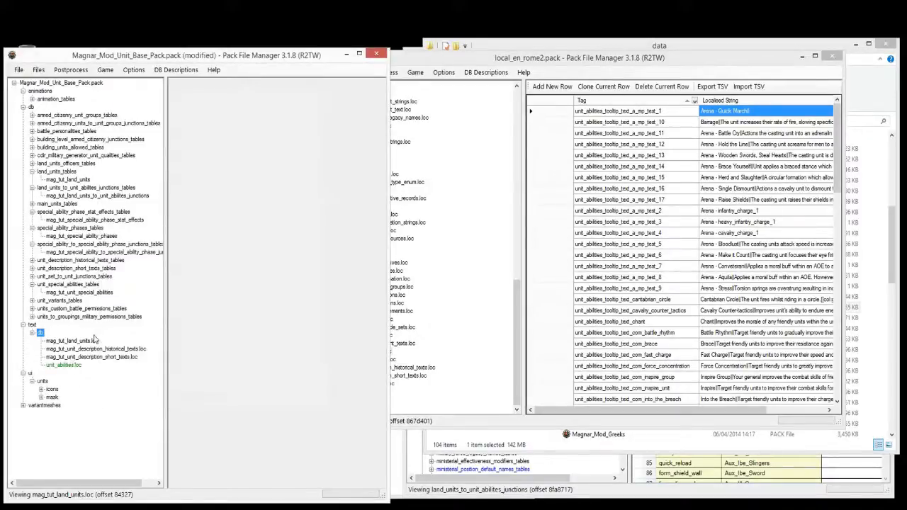
# Step: Rename the added unit_abilities.loc file to mag_tut_unit_abilities.loc
pyautogui.rightClick(63, 365)
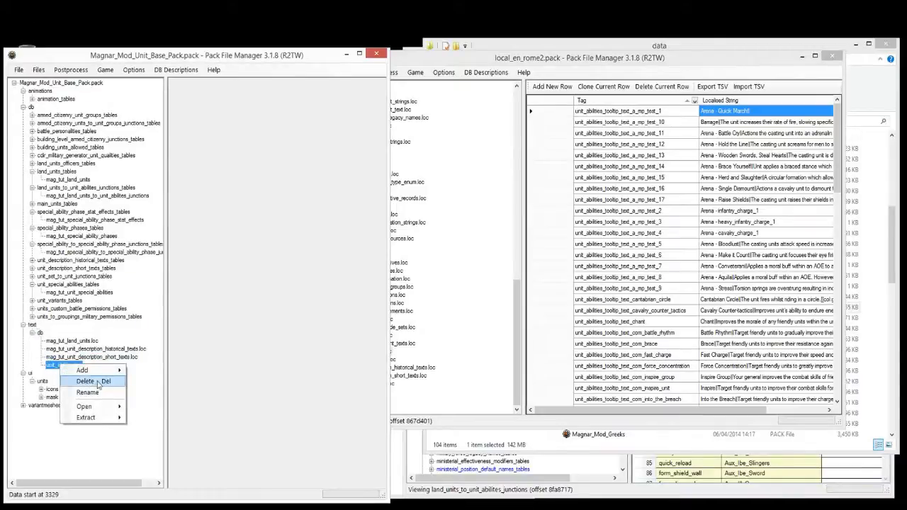
pyautogui.click(88, 392)
pyautogui.write('mag_tut_unit_abilities.loc')
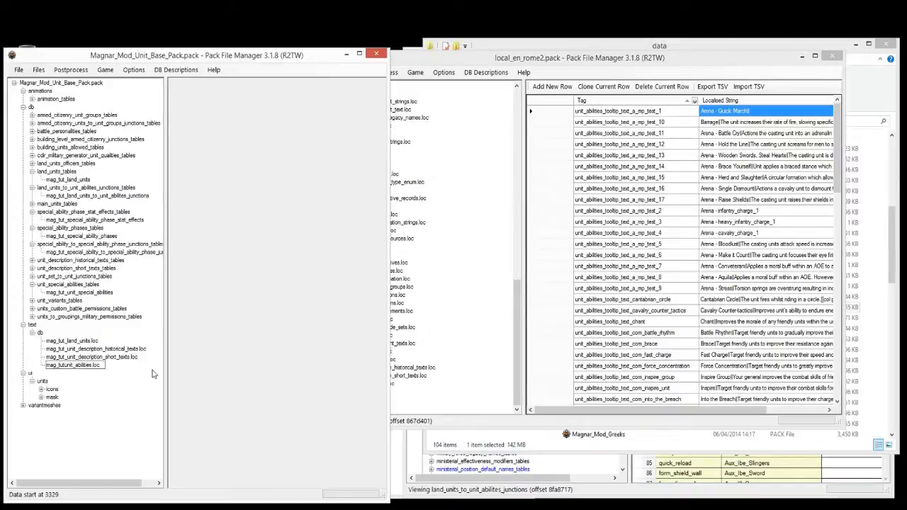
pyautogui.press('Return')
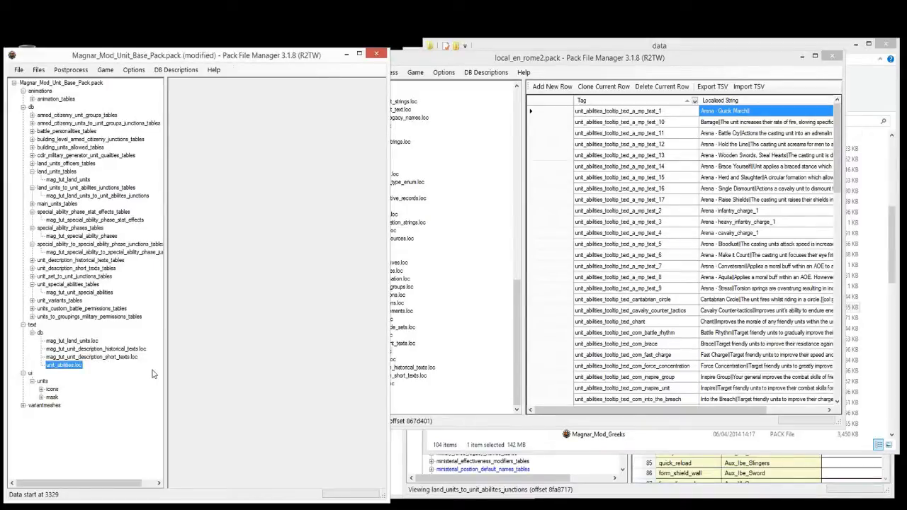
# Step: Delete every row of mag_tut_unit_abilities.loc except the first
pyautogui.click(90, 365)
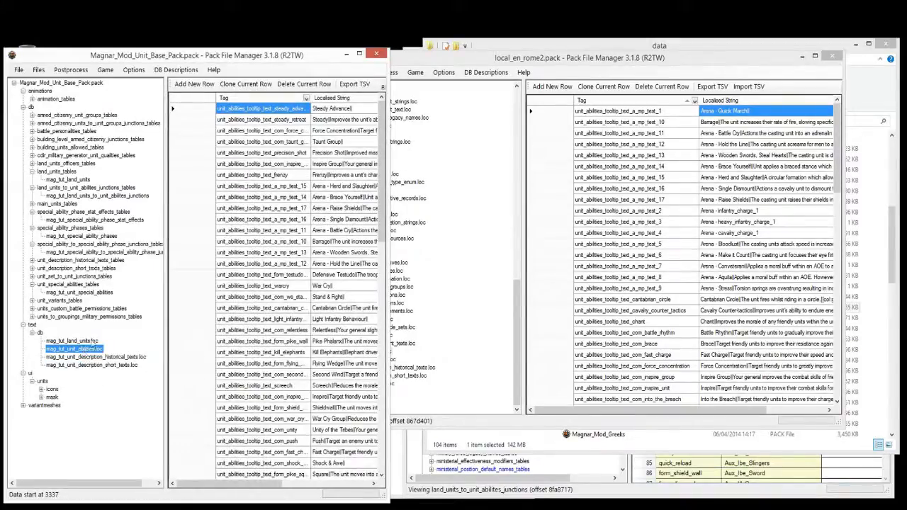
pyautogui.click(192, 123)
pyautogui.hotkey('ctrl', 'shift', 'Down')
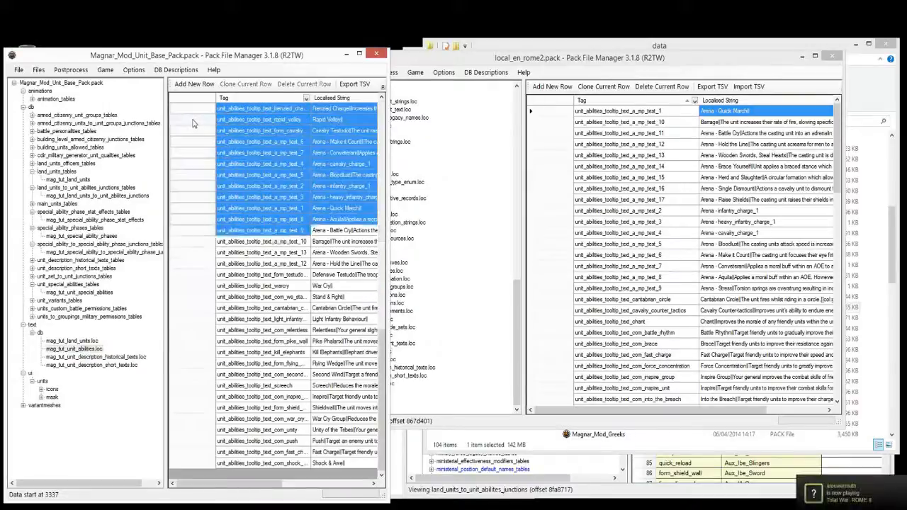
pyautogui.press('Delete')
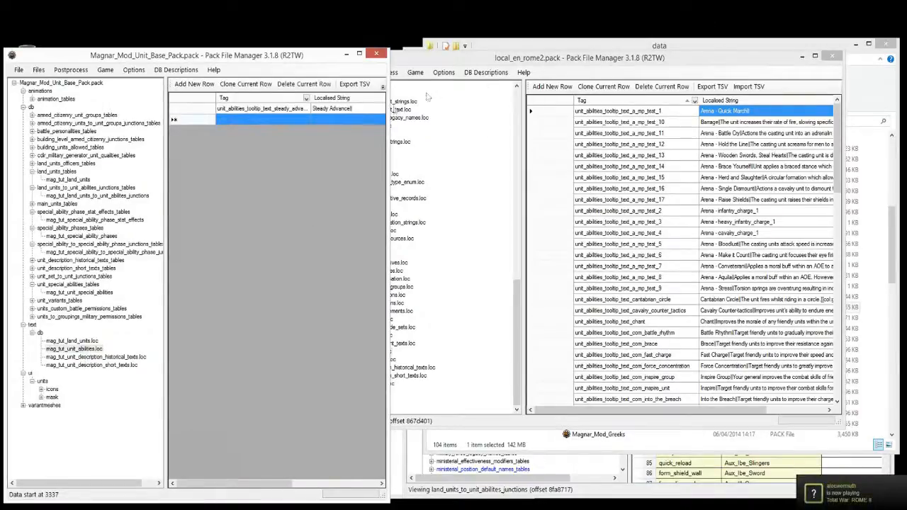
# Step: Copy the a_mp_test_1 tooltip tag from the game's ability strings into the remaining row's tag
pyautogui.click(668, 112)
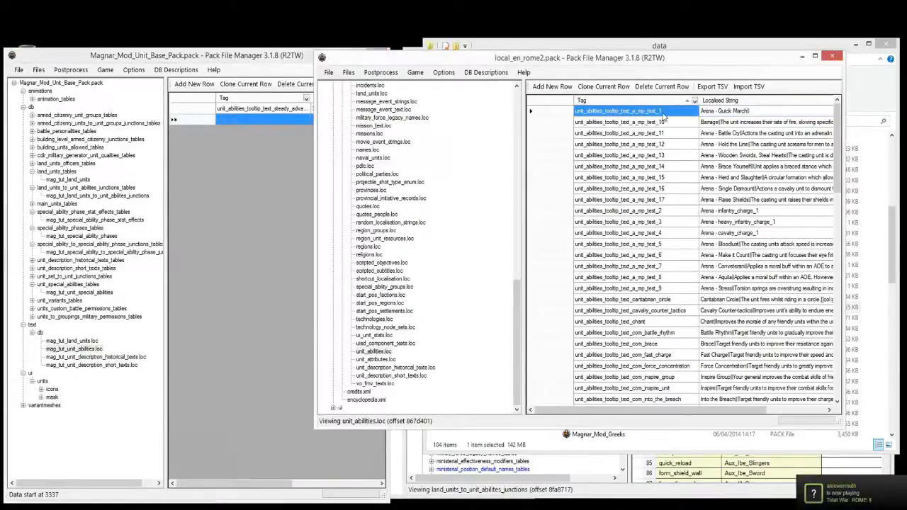
pyautogui.click(662, 113)
pyautogui.rightClick(664, 114)
pyautogui.click(672, 144)
pyautogui.click(280, 113)
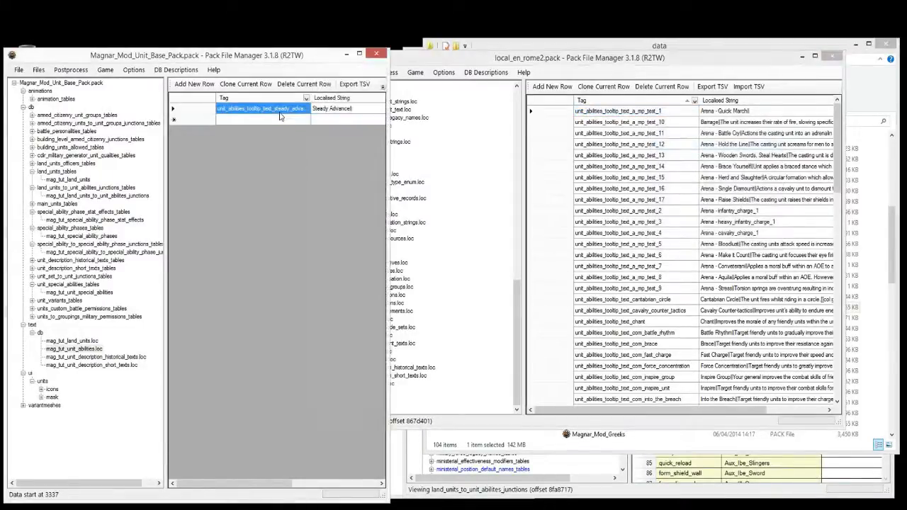
pyautogui.rightClick(284, 114)
pyautogui.click(304, 151)
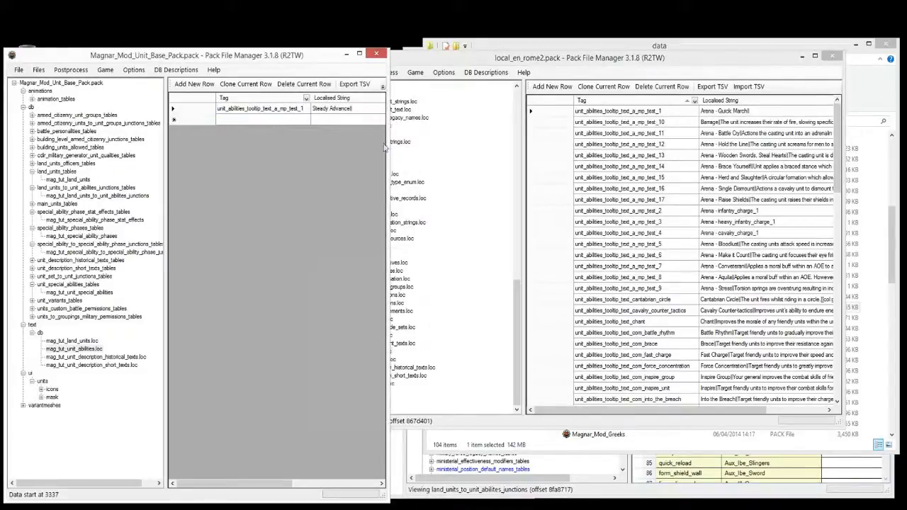
# Step: Replace the row's Steady Advance string with 'Press at your own peril'
pyautogui.click(350, 110)
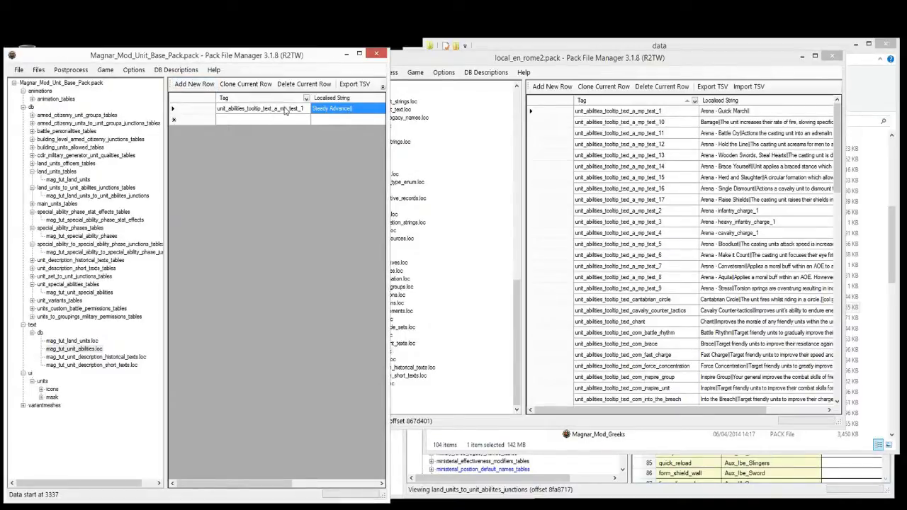
pyautogui.click(350, 112)
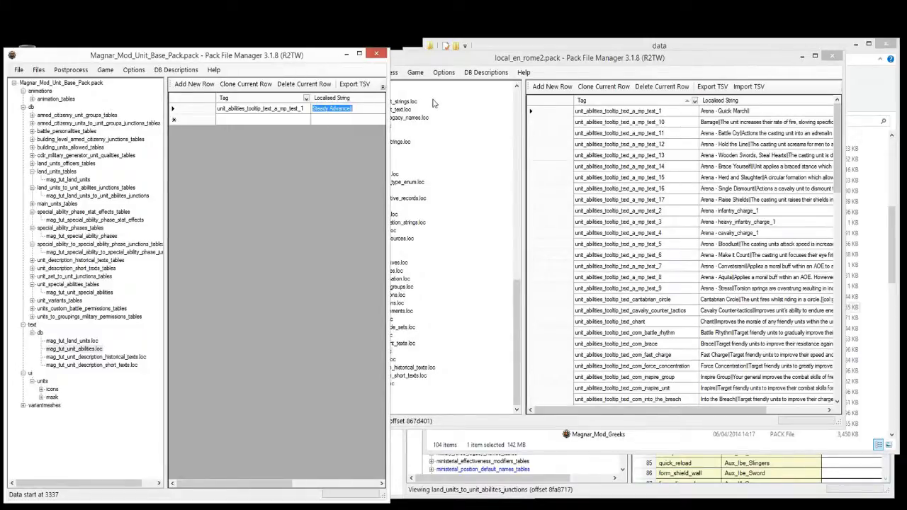
pyautogui.write('Somw')
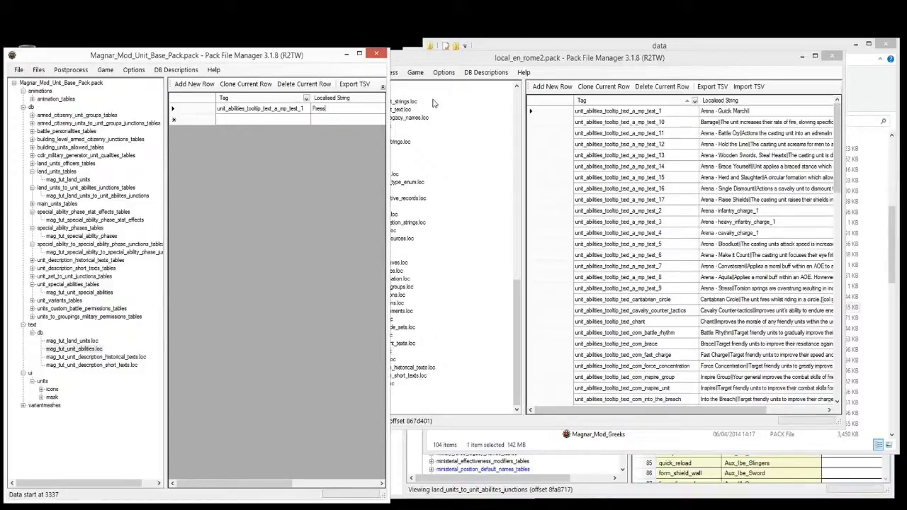
pyautogui.write('y')
pyautogui.click(257, 109)
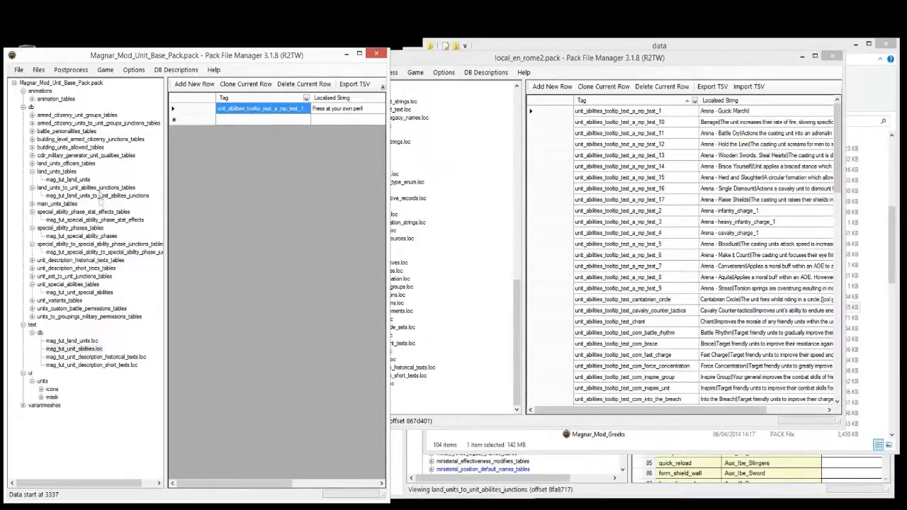
pyautogui.click(100, 188)
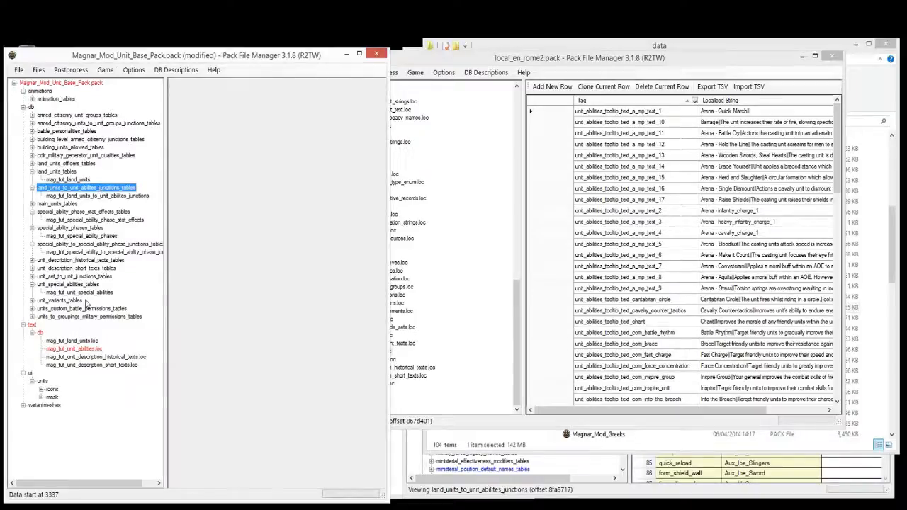